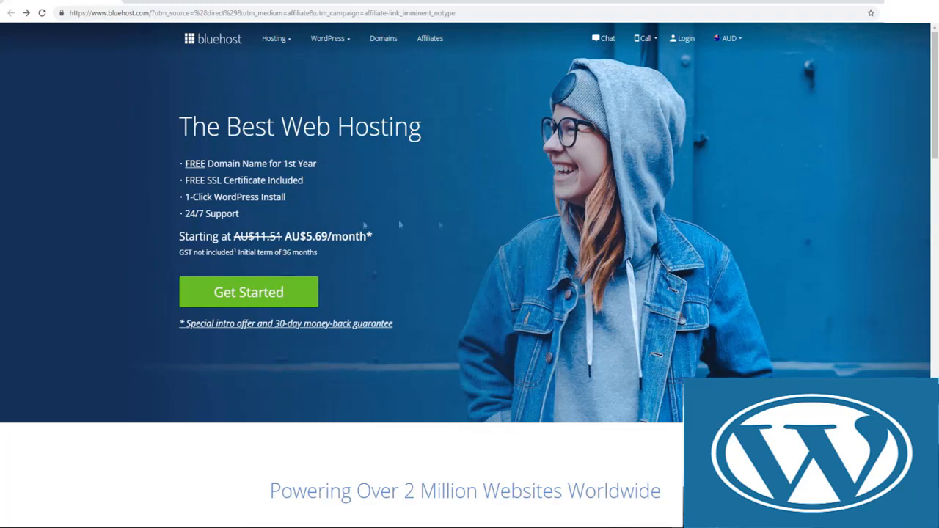
Start the sign-up for the Basic hosting plan with imminentwellbeing.net as the newly created domain
click(249, 293)
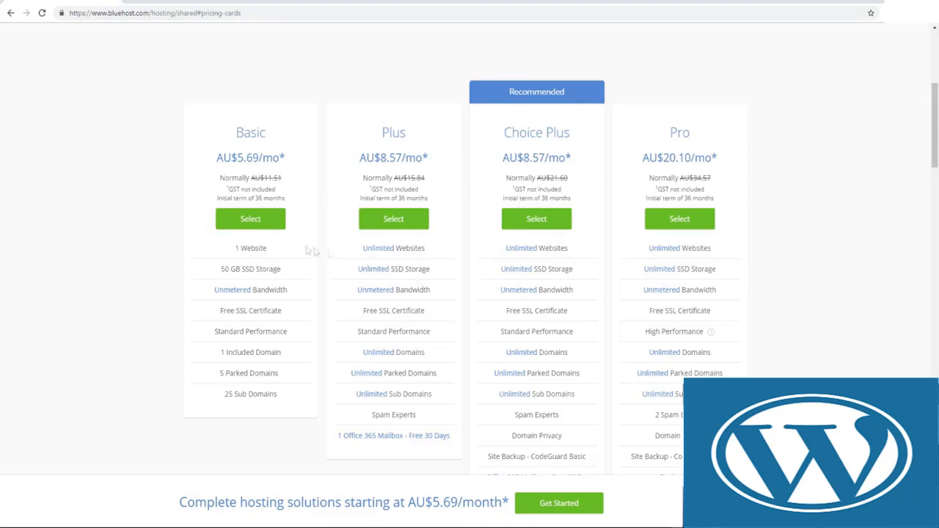
click(250, 222)
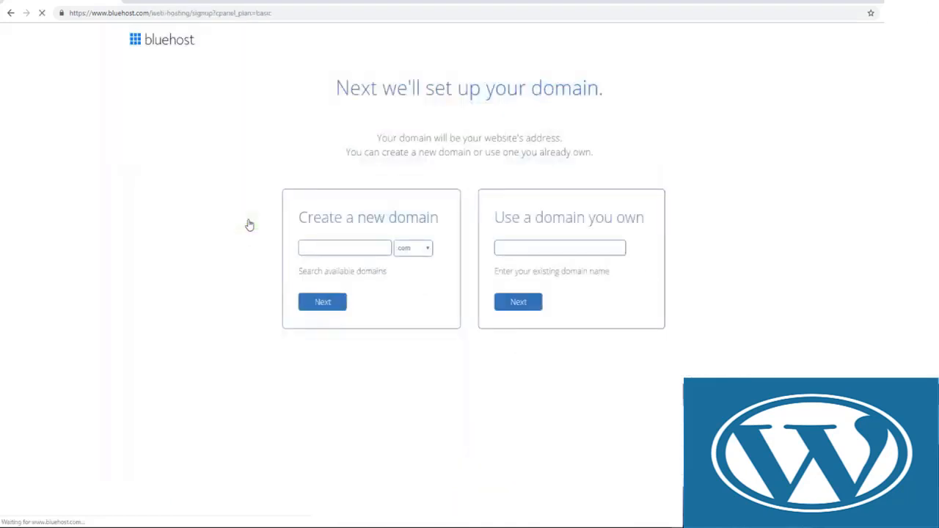
click(426, 248)
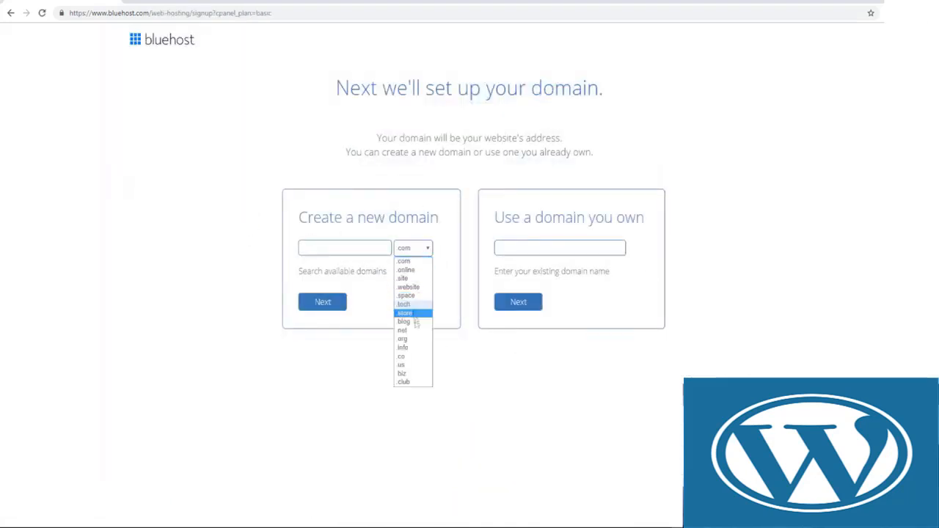
click(351, 337)
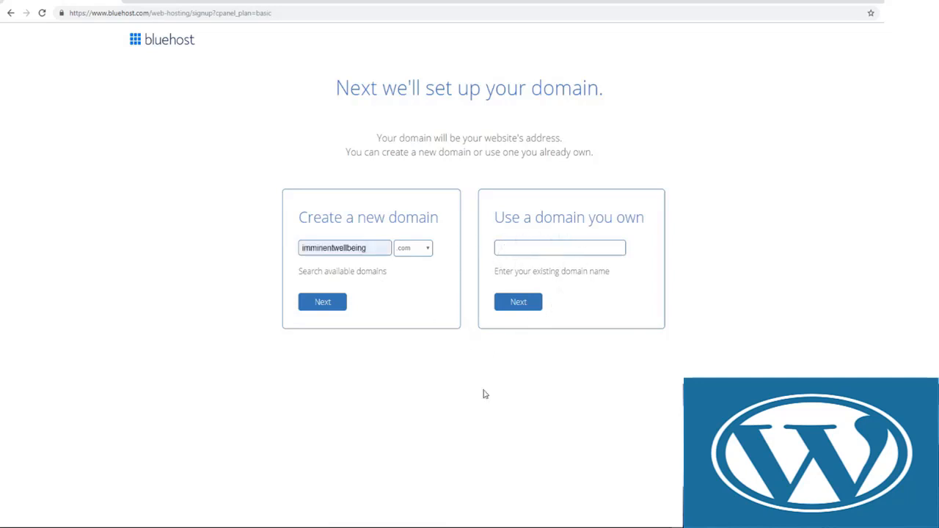
click(421, 249)
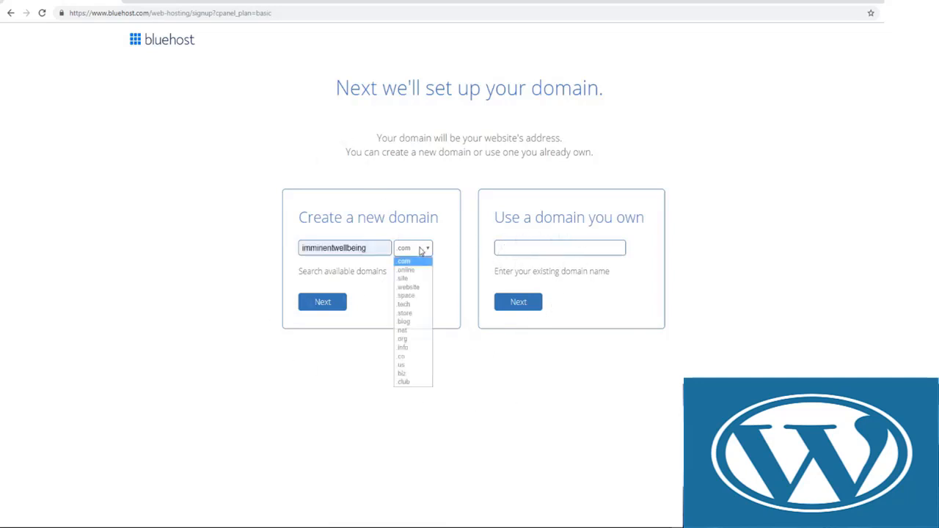
click(402, 331)
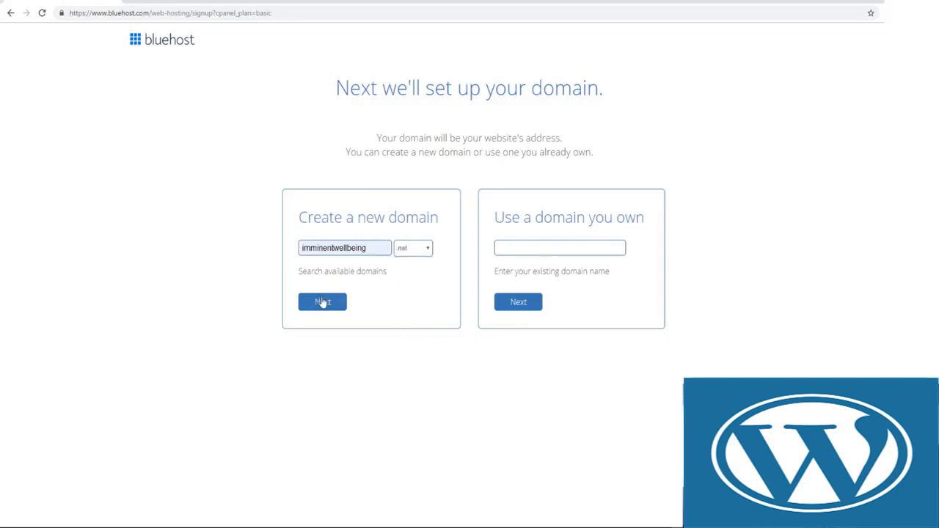
click(323, 302)
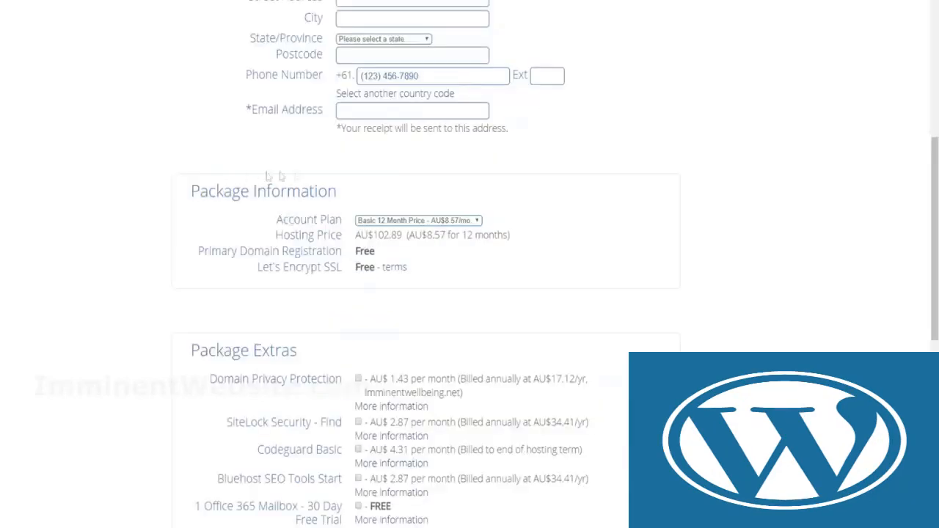
Compare the Basic account plan's hosting price across the 12, 24 and 36 month terms in the package information
scroll(367, 228, down, 3)
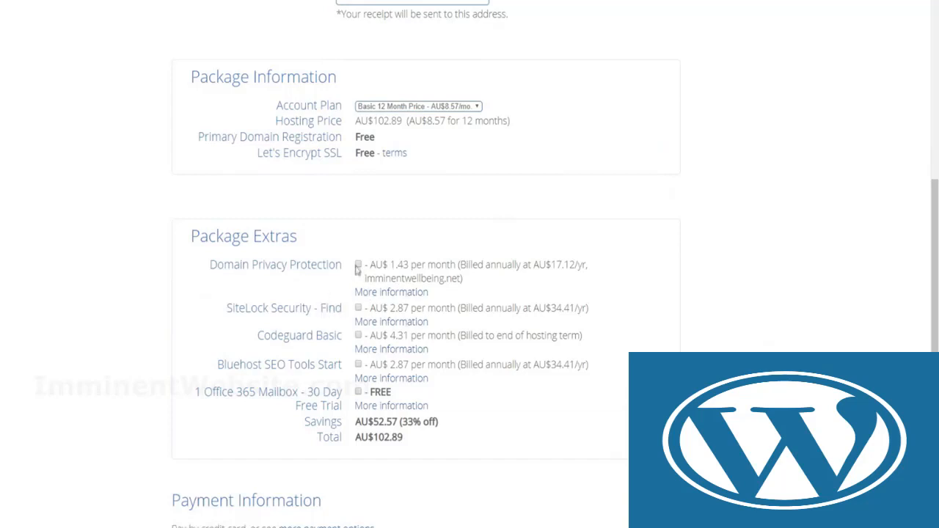
click(378, 292)
click(375, 107)
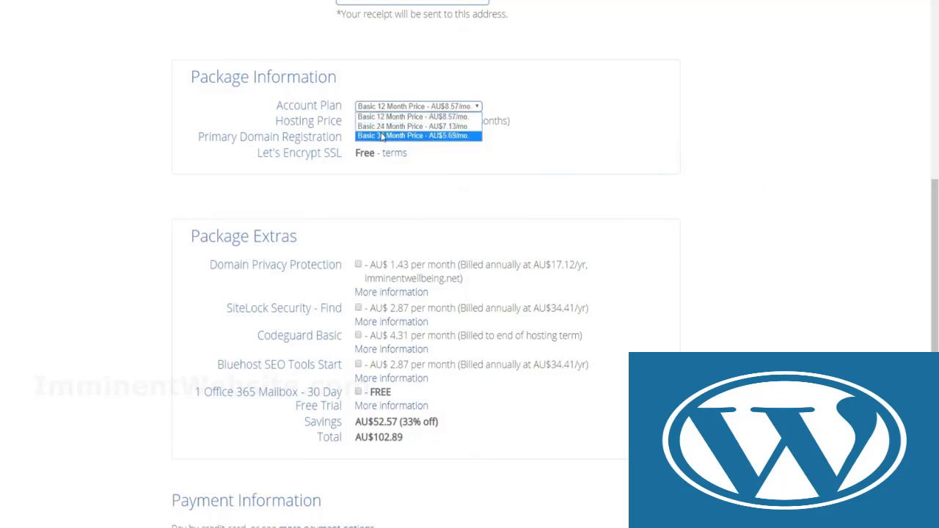
click(377, 136)
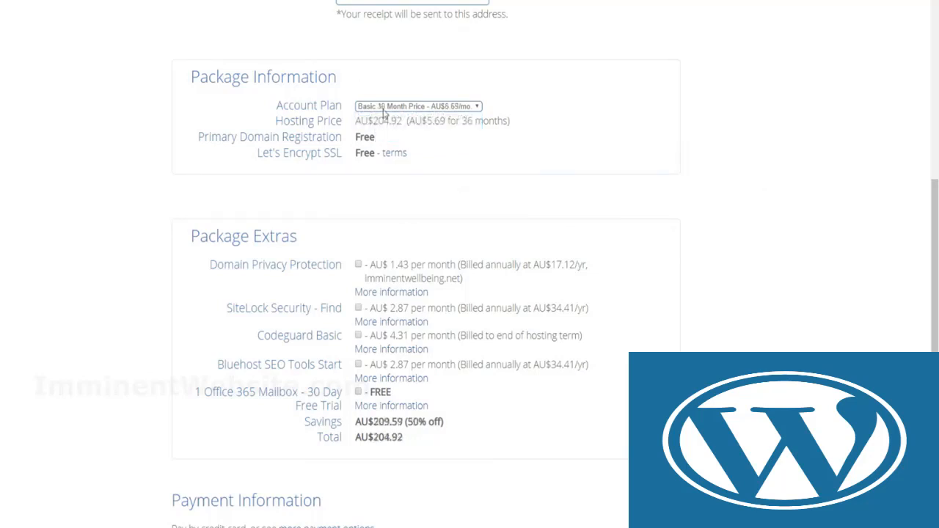
click(379, 108)
click(380, 116)
click(380, 108)
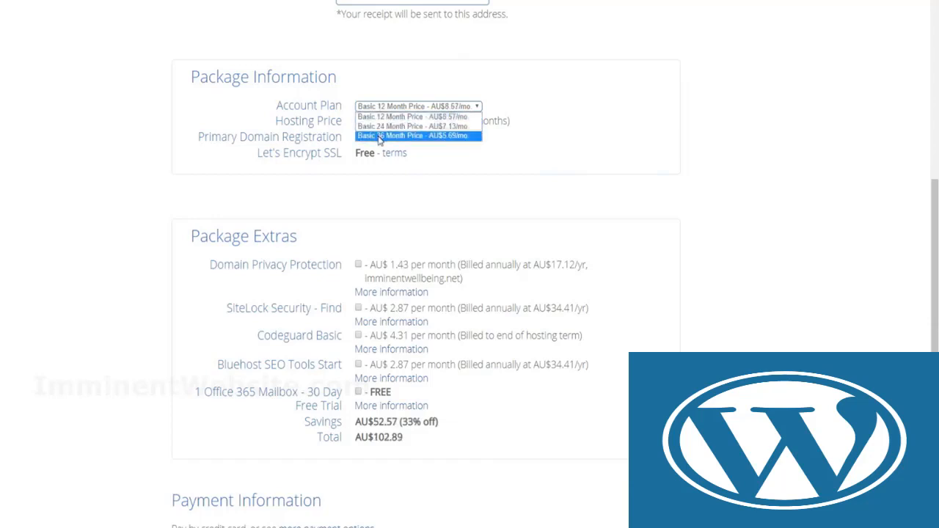
click(379, 137)
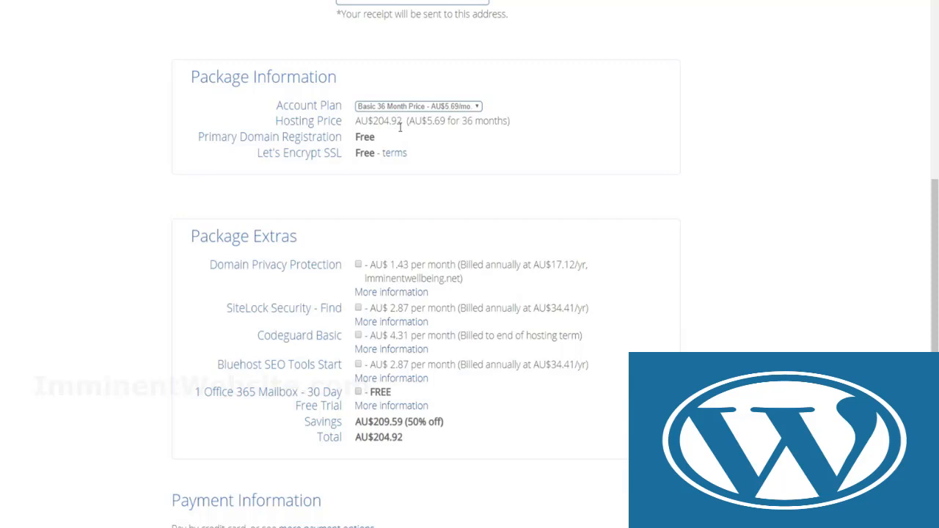
click(398, 107)
click(410, 123)
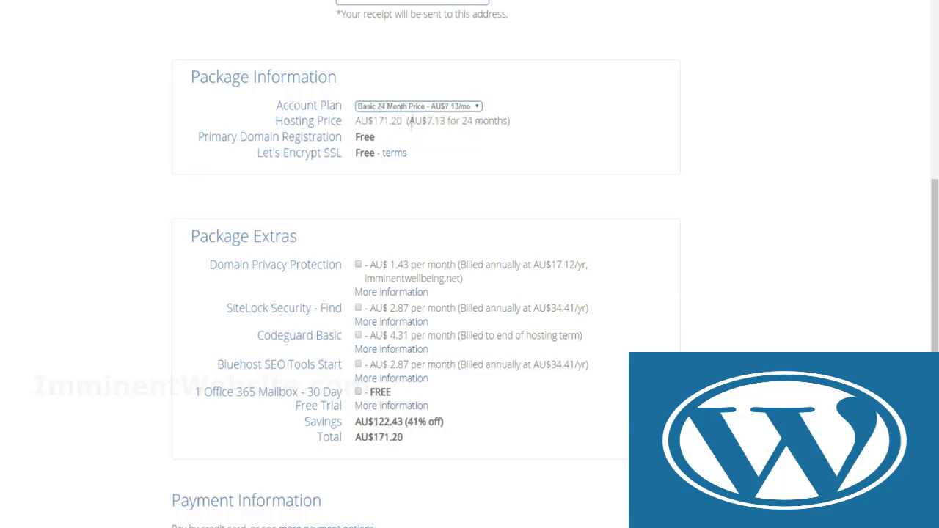
click(405, 107)
click(388, 136)
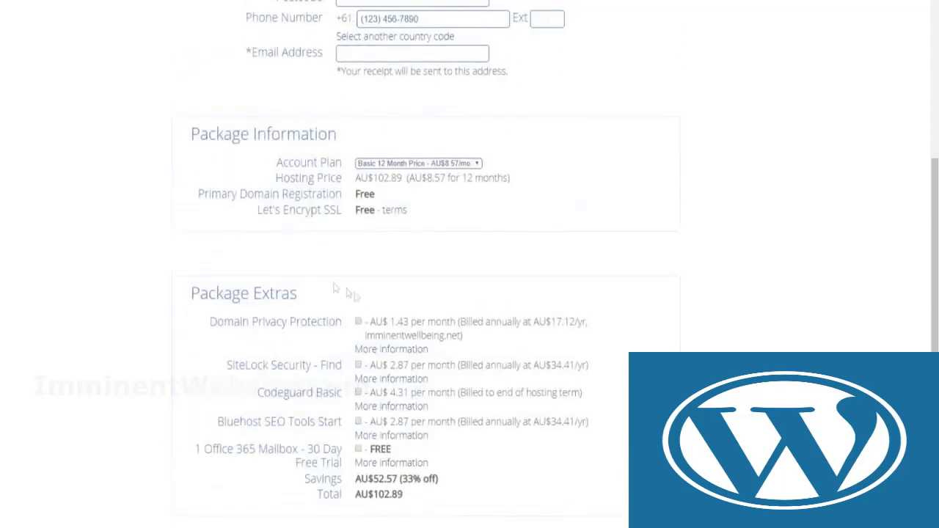
Select PayPal as the payment method and submit the order with the terms of service accepted
scroll(352, 301, down, 6)
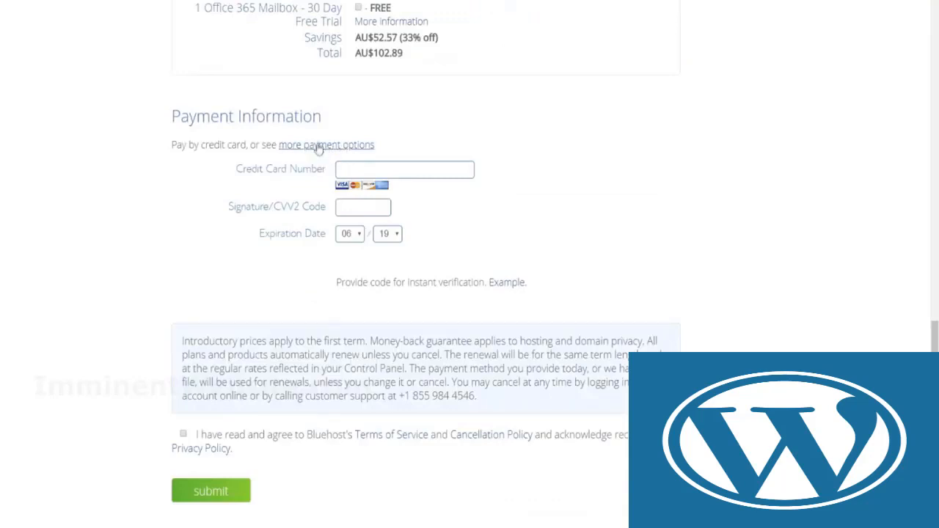
click(325, 147)
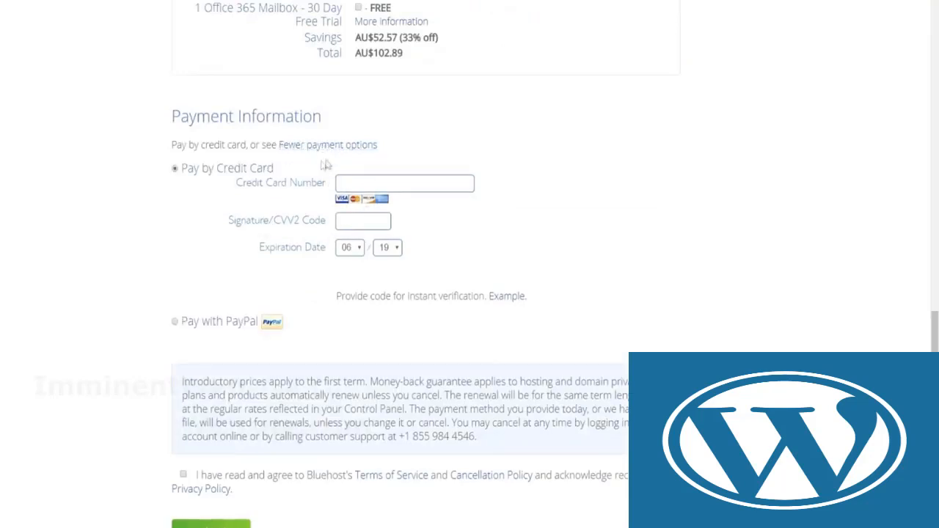
click(175, 322)
scroll(168, 212, down, 1)
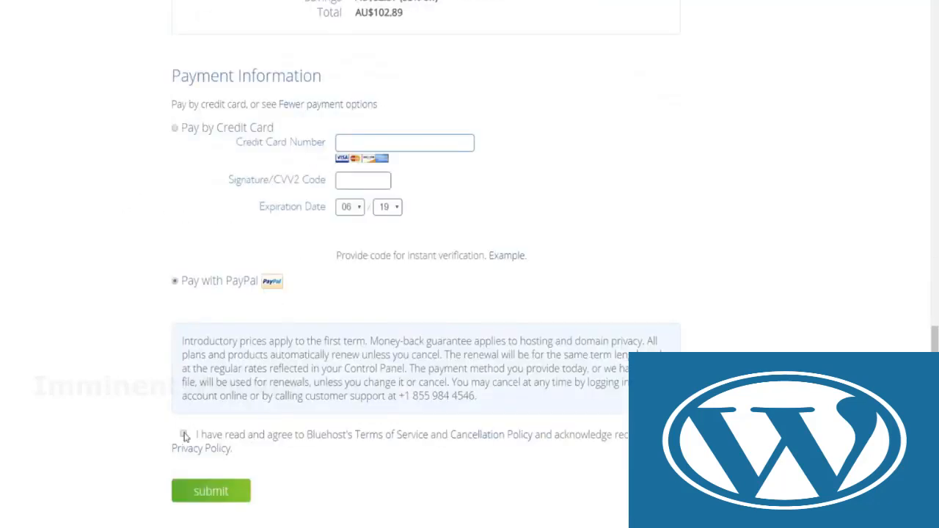
click(184, 434)
click(210, 492)
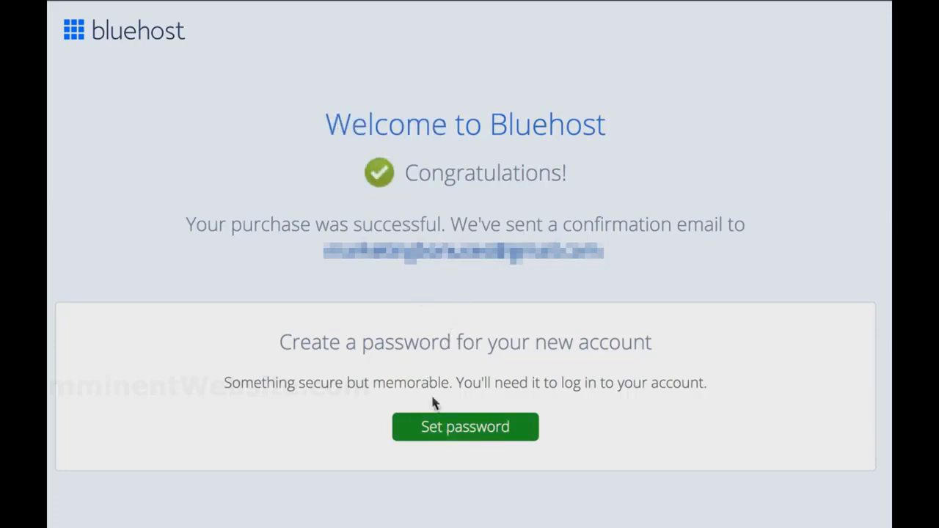
Open the password creation form for the new account and highlight the domain name shown in it
click(443, 432)
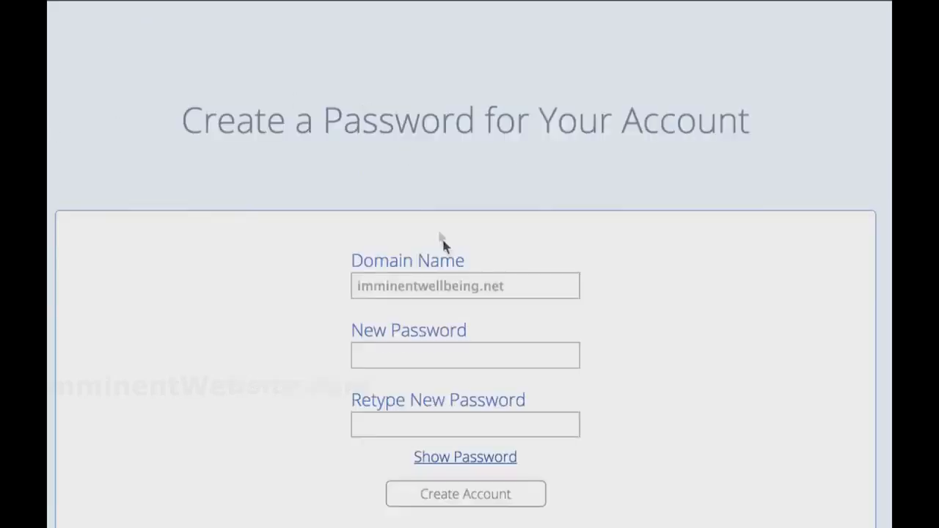
click(447, 291)
scroll(480, 356, down, 1)
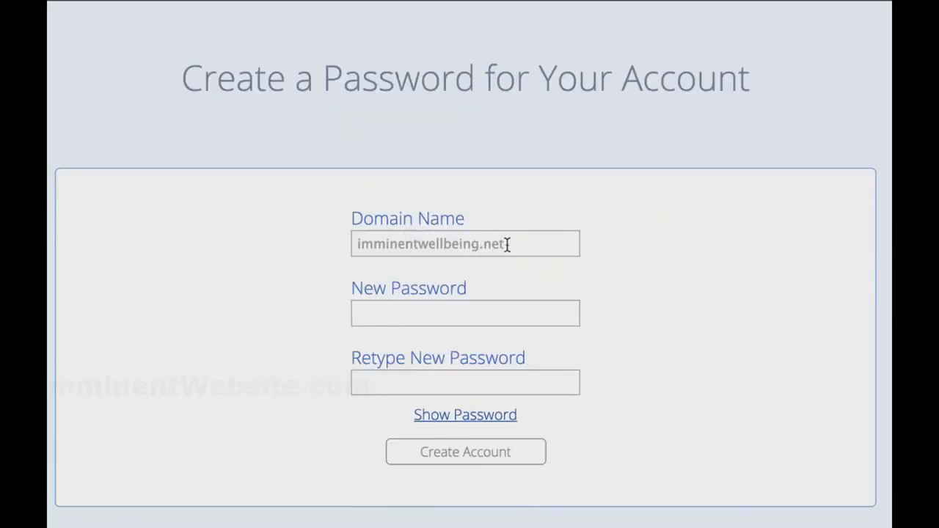
drag(509, 245, 326, 245)
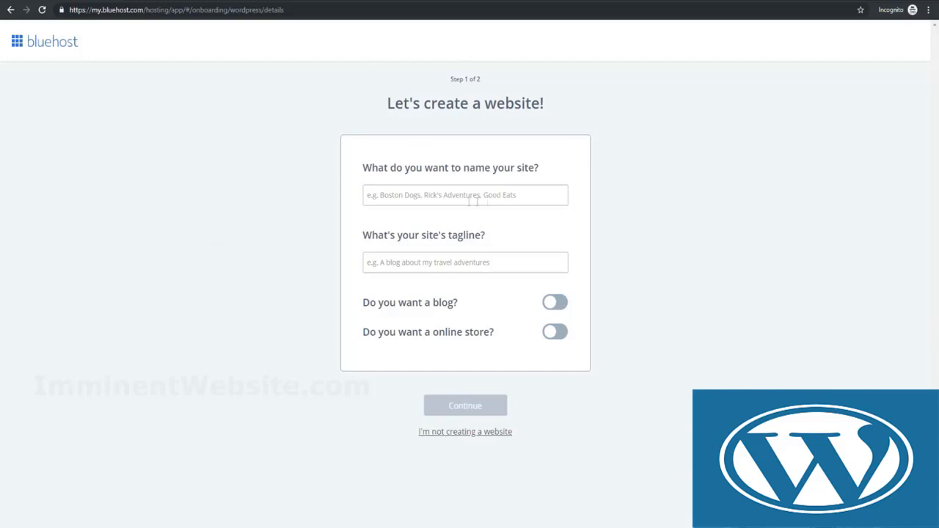
Name the site "Imminent Website Tutorials" and enter the tagline "A website is all about teaching people how to create their very own websites."
right_click(419, 197)
click(432, 279)
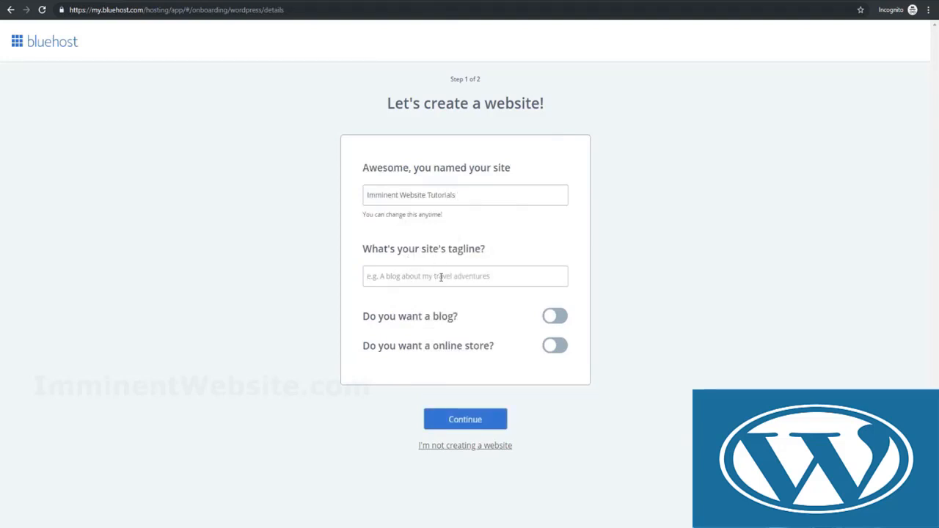
text(es.)
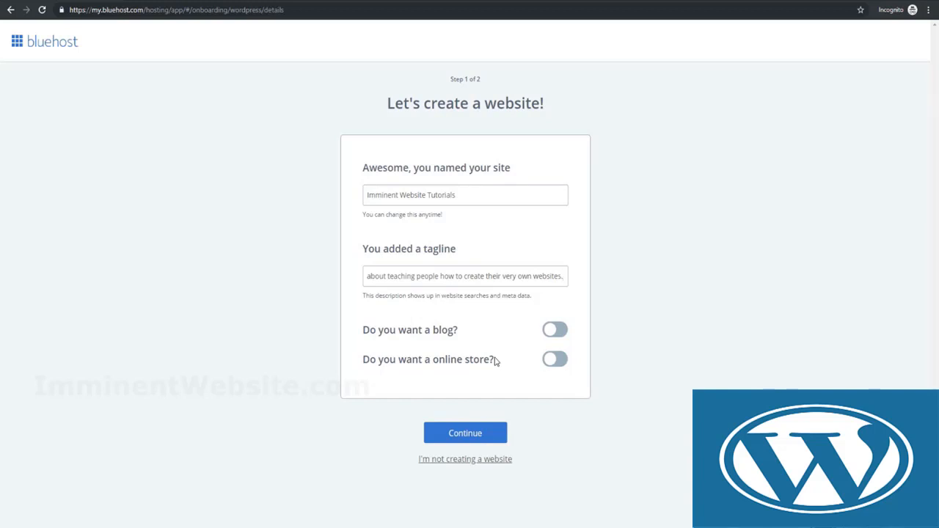
Try out the blog option and its display page choices, and the online store option, switching each on and off
click(555, 330)
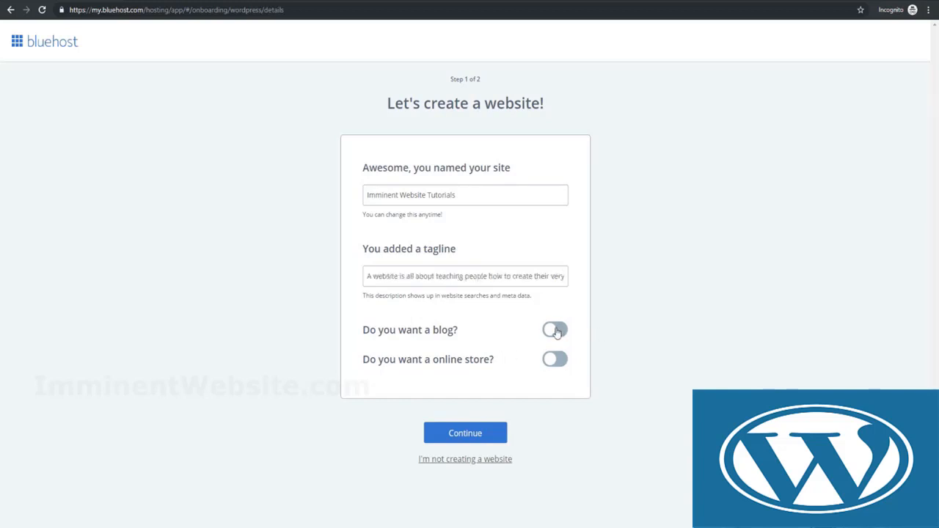
click(501, 357)
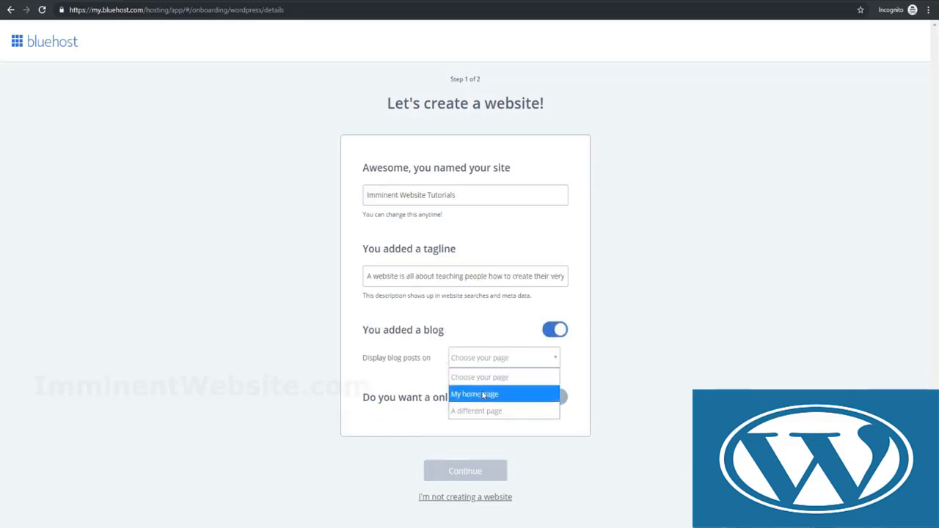
click(555, 337)
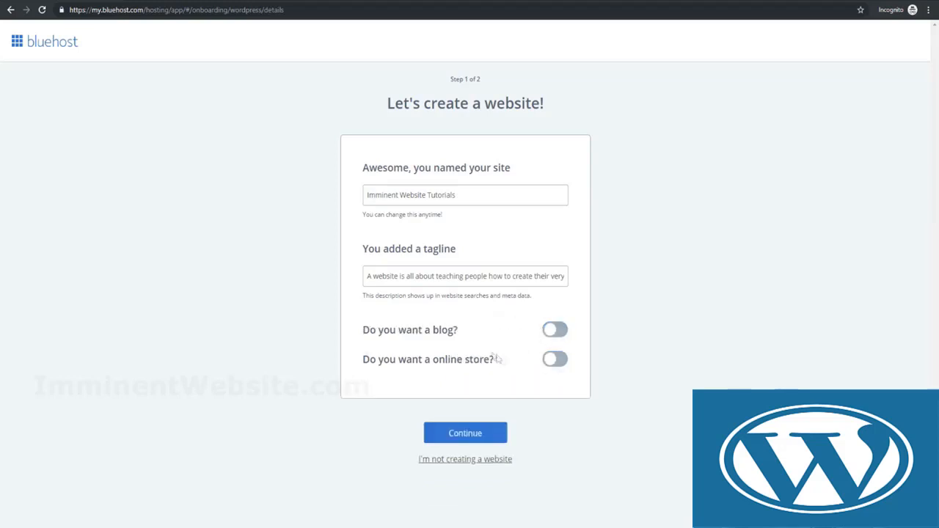
click(558, 362)
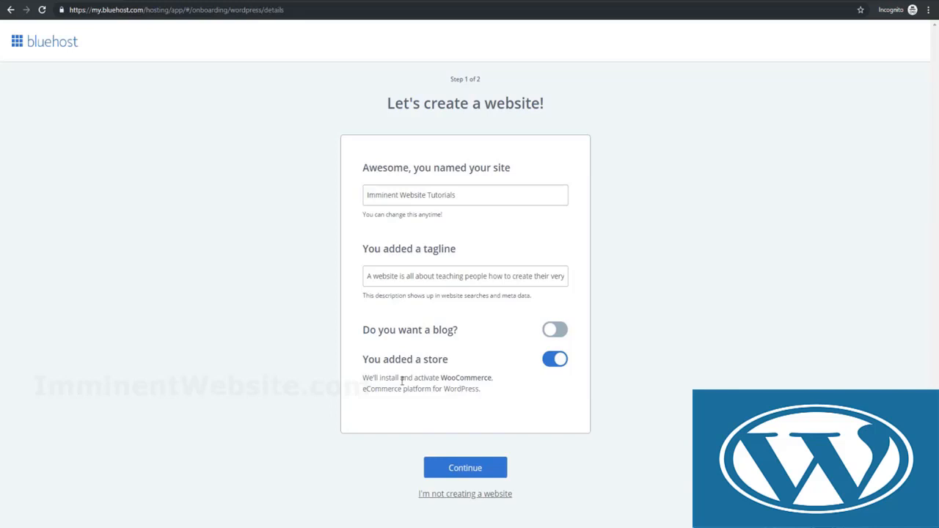
click(555, 359)
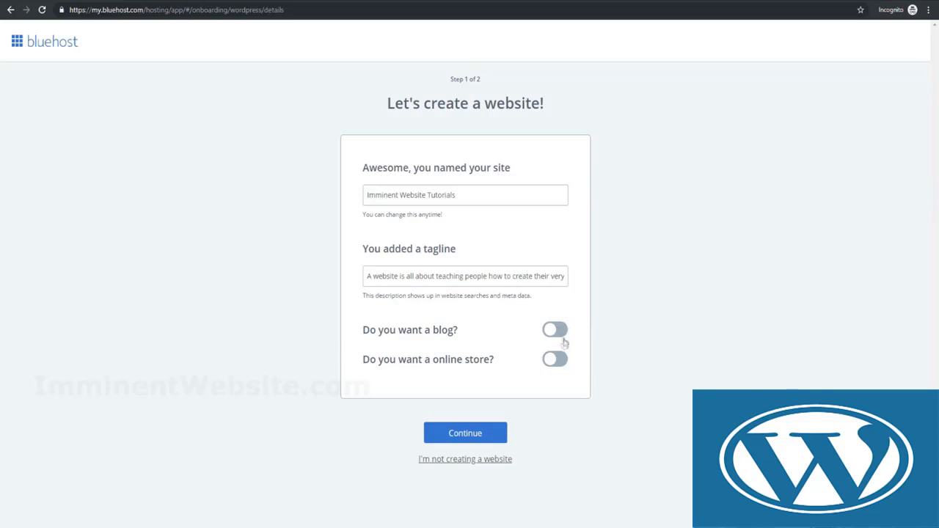
Add a blog that displays its posts on the home page and continue to the second setup step
click(558, 331)
click(513, 358)
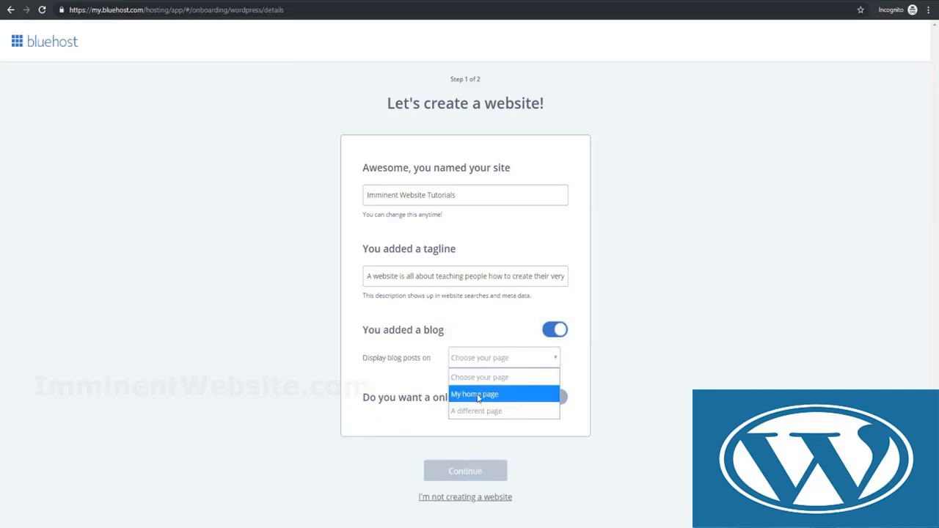
click(478, 395)
click(462, 473)
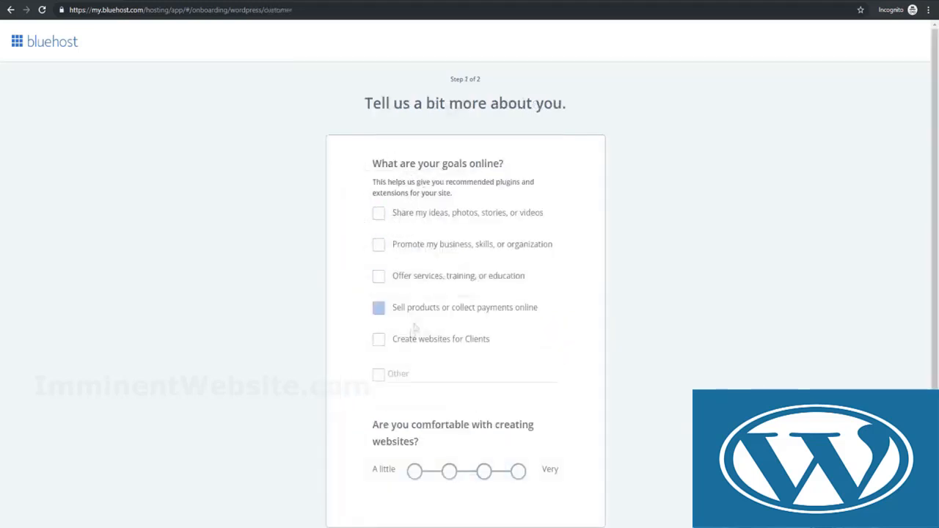
Choose "Share my ideas, photos, stories, or videos" as the goal, set website-creation comfort to Very, and continue
click(391, 245)
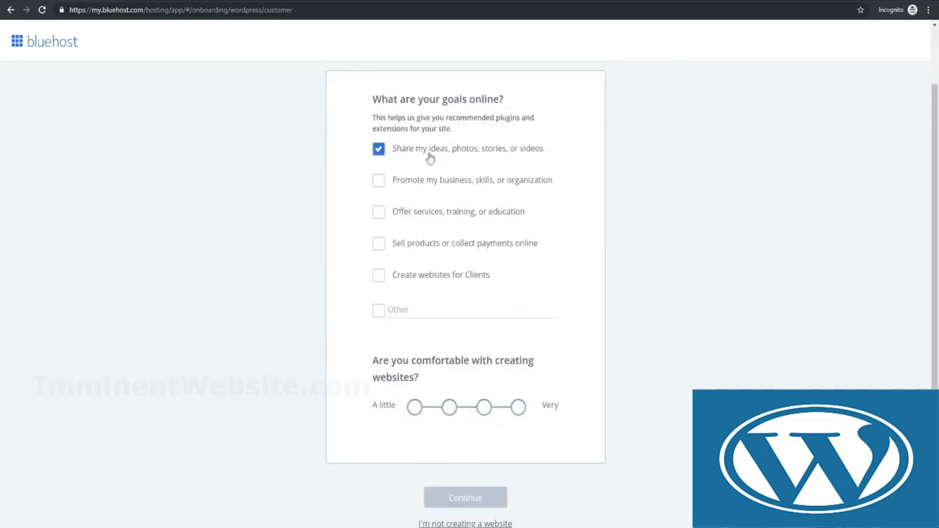
click(517, 410)
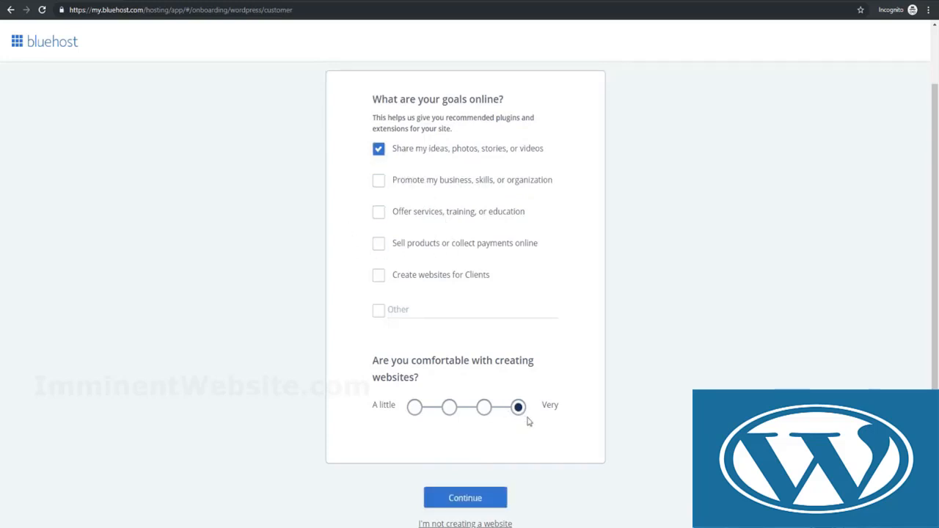
click(479, 499)
Continue to the theme selection and browse the first three pages of recommended themes
scroll(382, 195, up, 1)
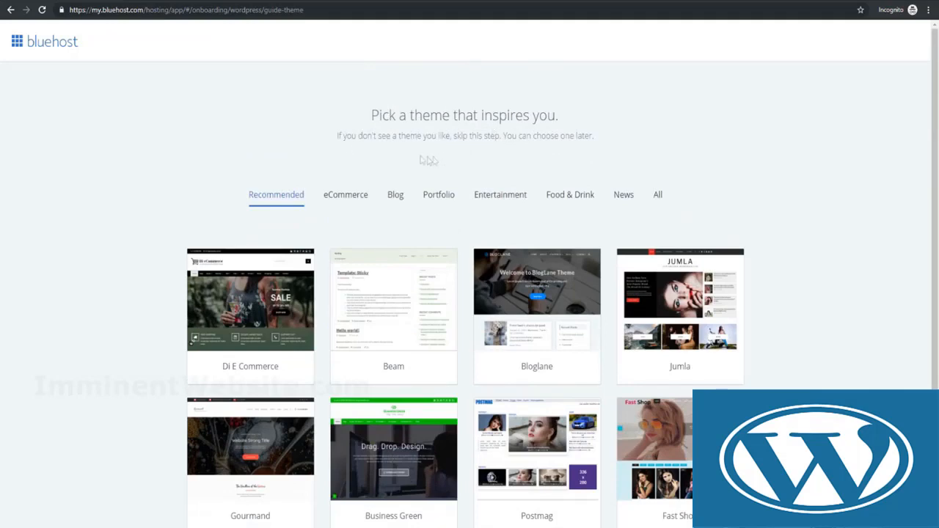
scroll(348, 132, down, 3)
scroll(317, 182, up, 3)
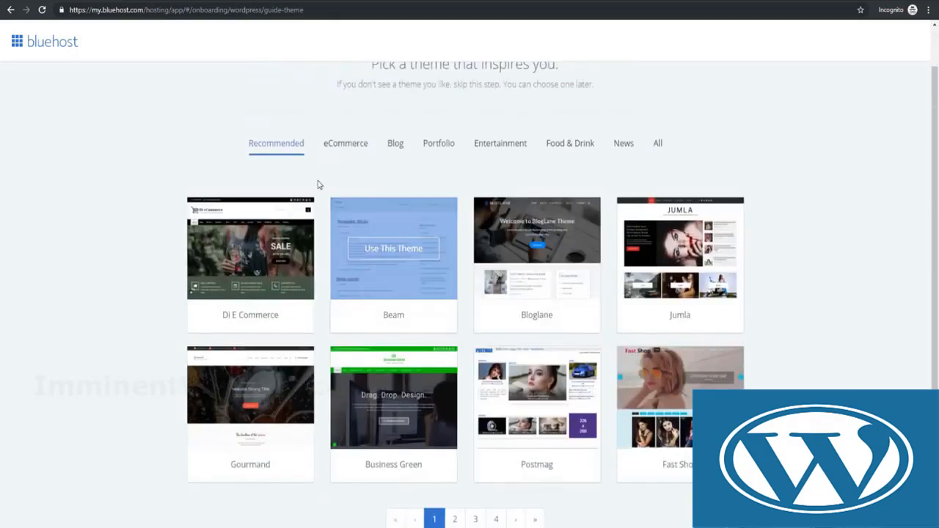
scroll(273, 195, down, 2)
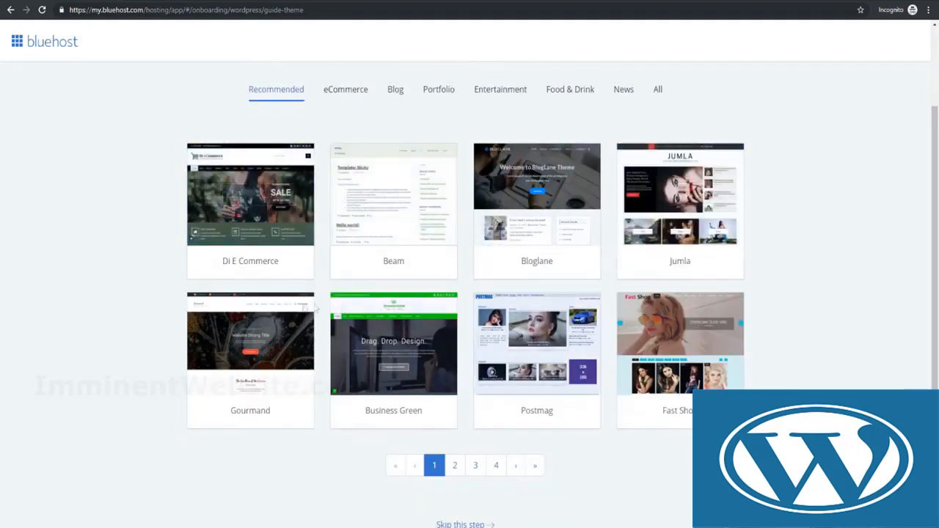
click(456, 465)
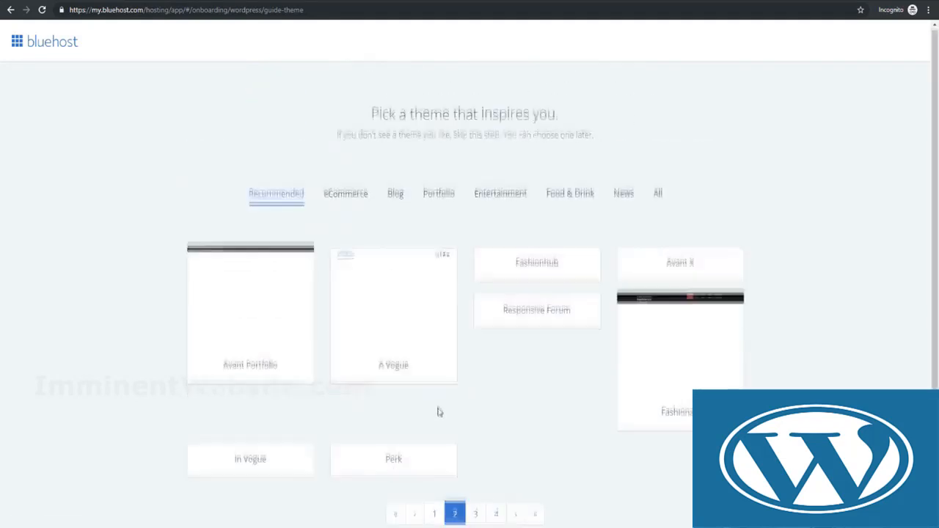
scroll(380, 234, down, 1)
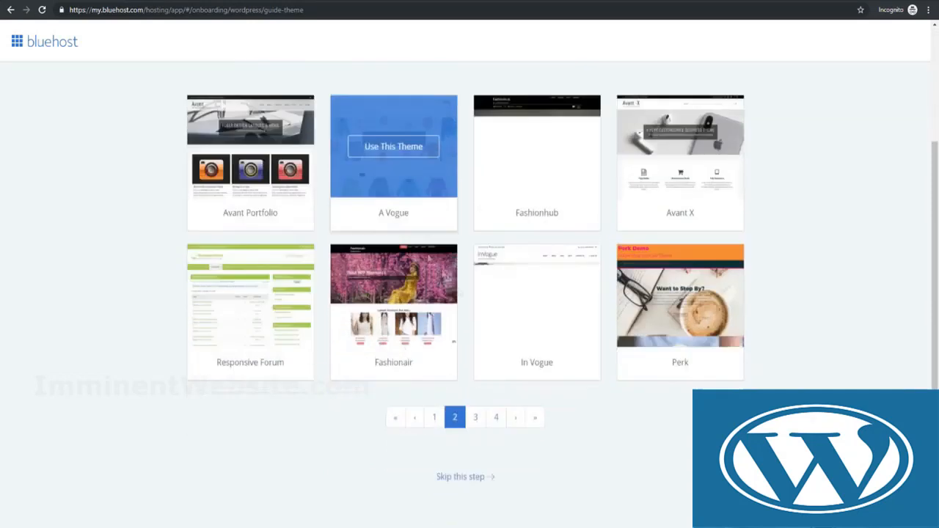
click(476, 416)
scroll(461, 329, down, 2)
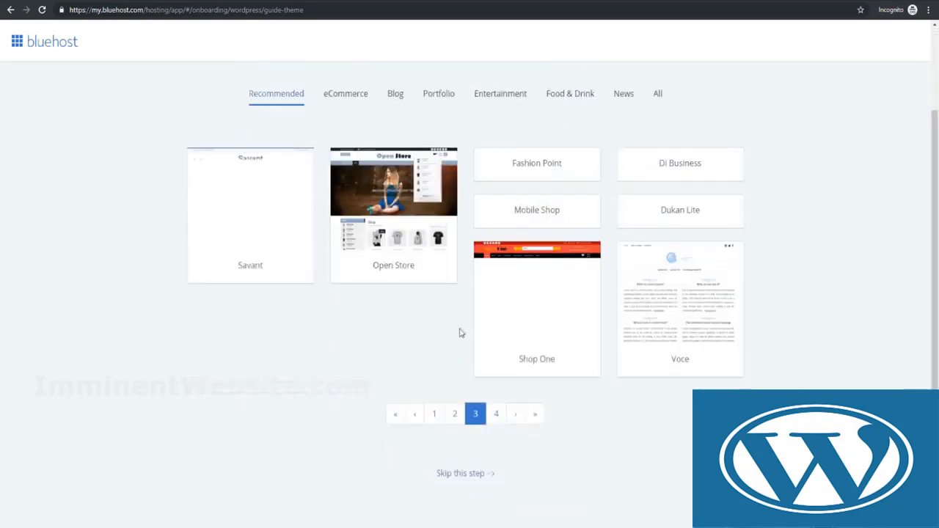
scroll(492, 406, up, 2)
Browse the first two pages of eCommerce themes
click(343, 198)
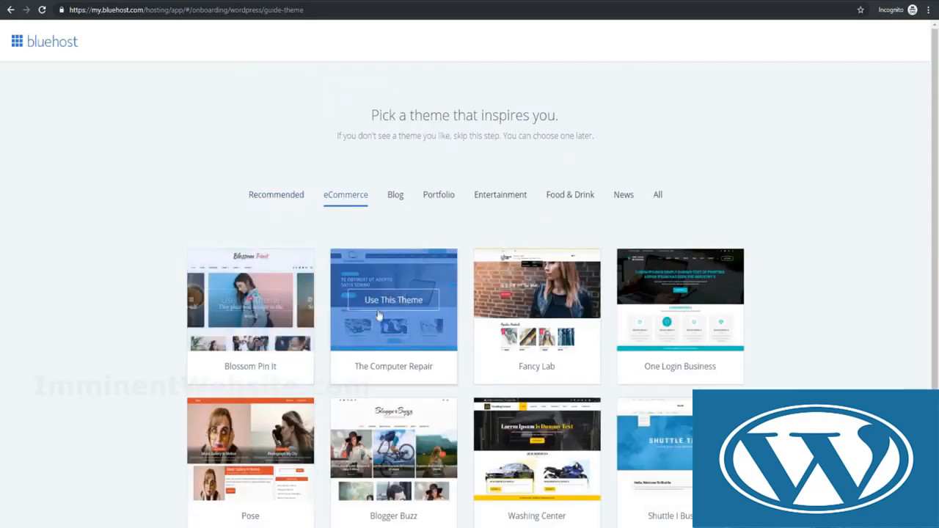
scroll(382, 296, down, 1)
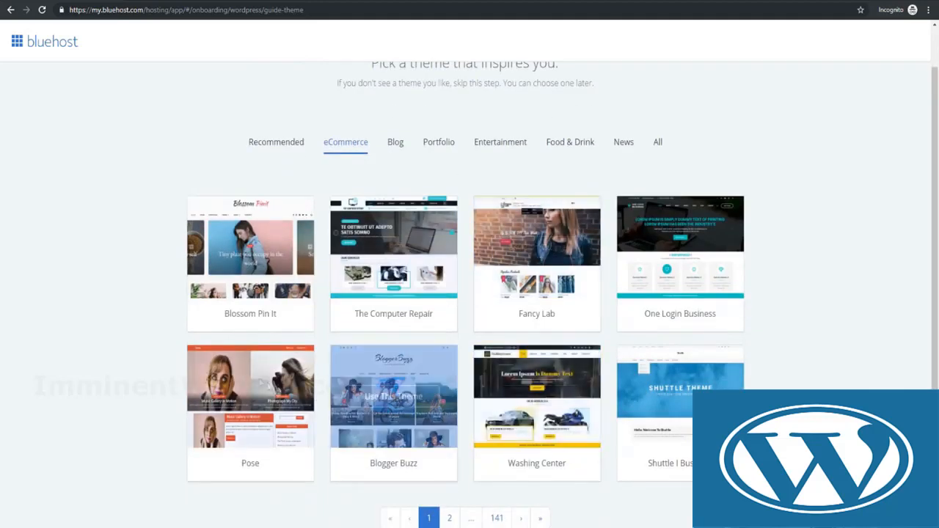
scroll(591, 315, down, 2)
click(450, 415)
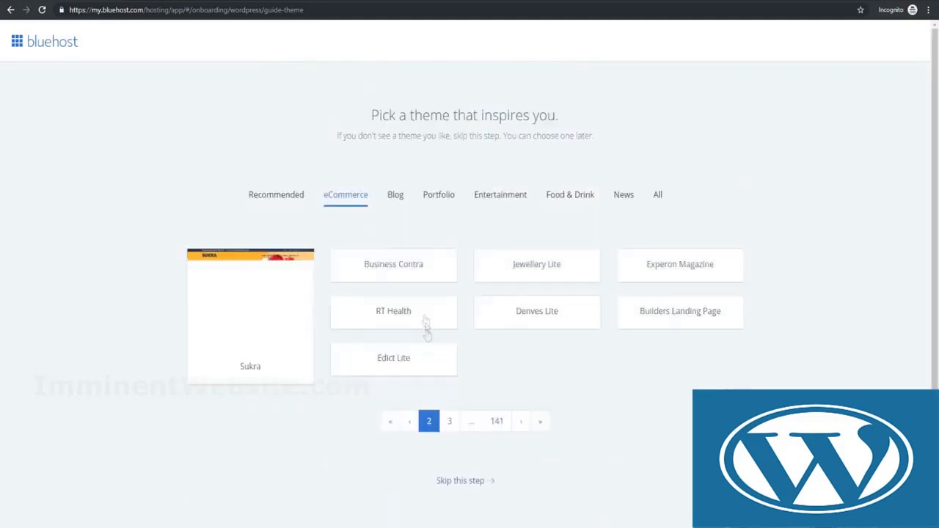
scroll(424, 312, down, 2)
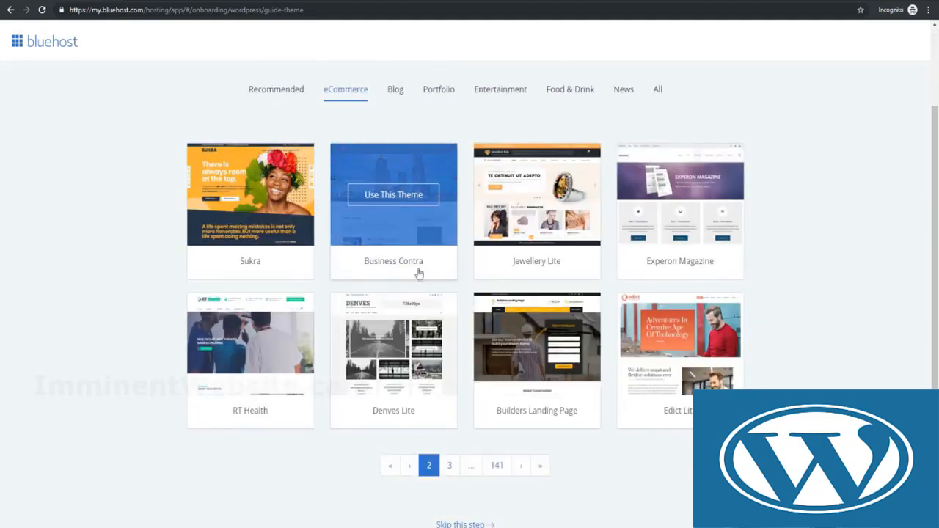
scroll(419, 273, up, 2)
Browse the first two pages of Blog themes
click(393, 198)
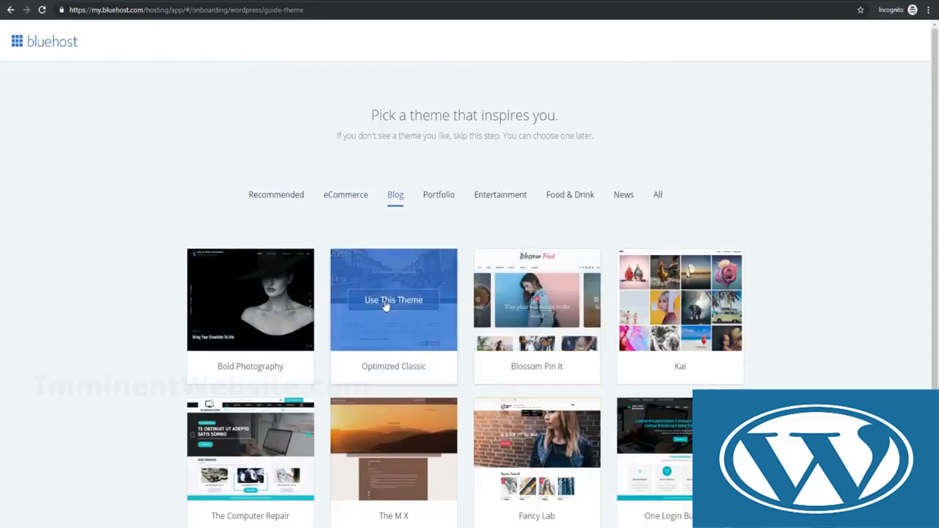
scroll(385, 306, down, 2)
click(446, 464)
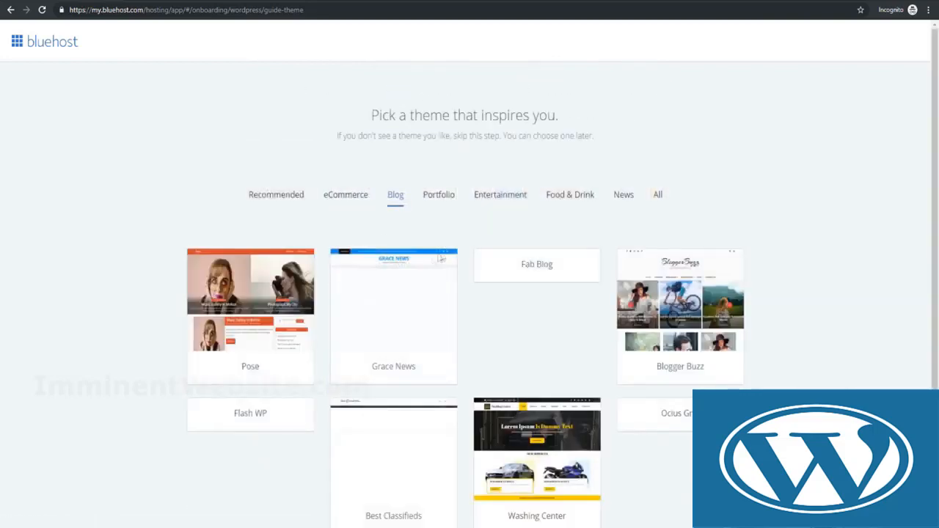
scroll(352, 309, down, 2)
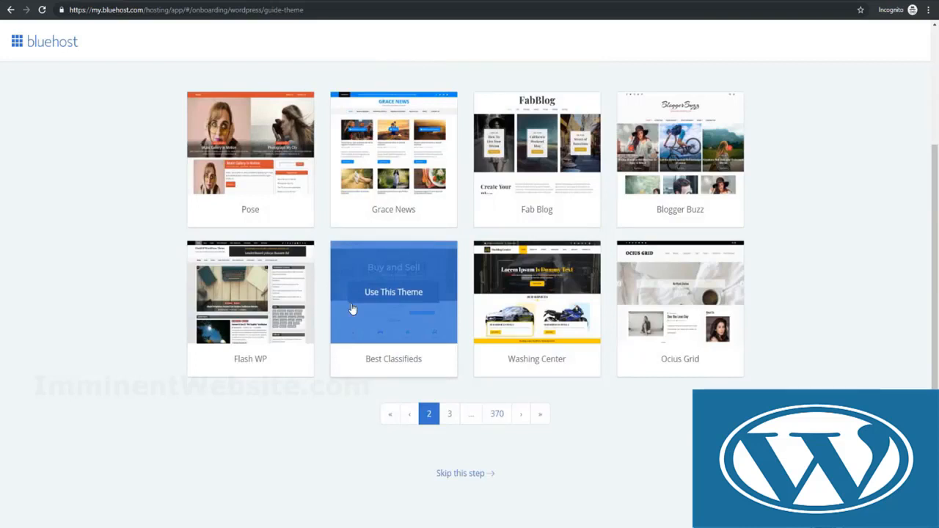
scroll(345, 367, up, 1)
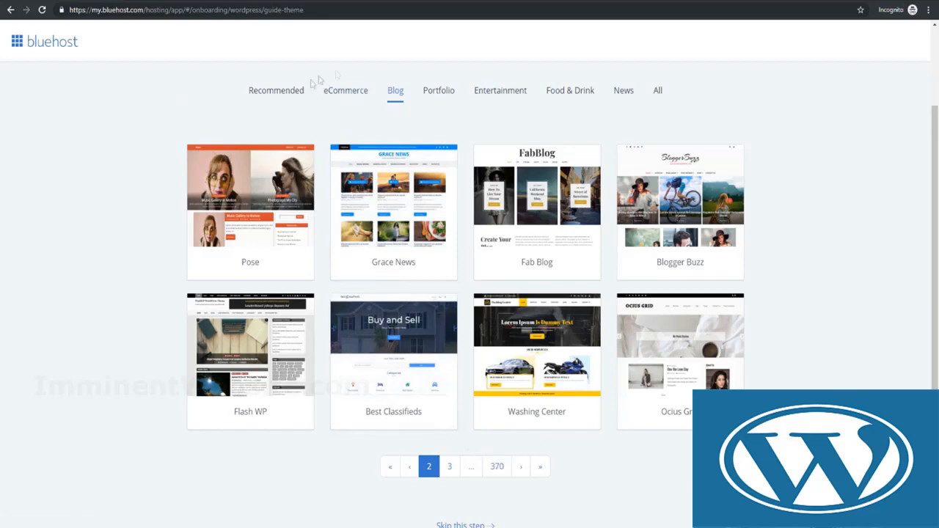
scroll(371, 165, up, 2)
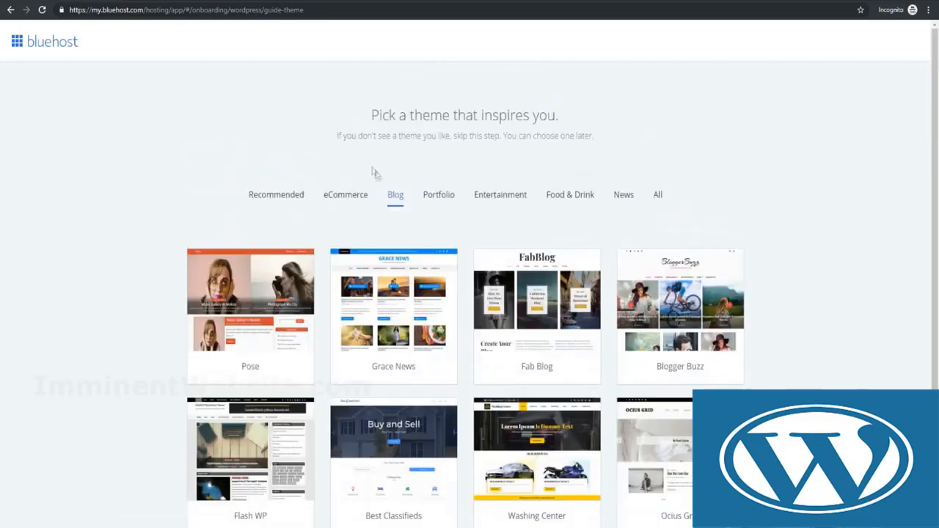
Look through the Portfolio, Entertainment, Food & Drink and News theme categories
click(439, 196)
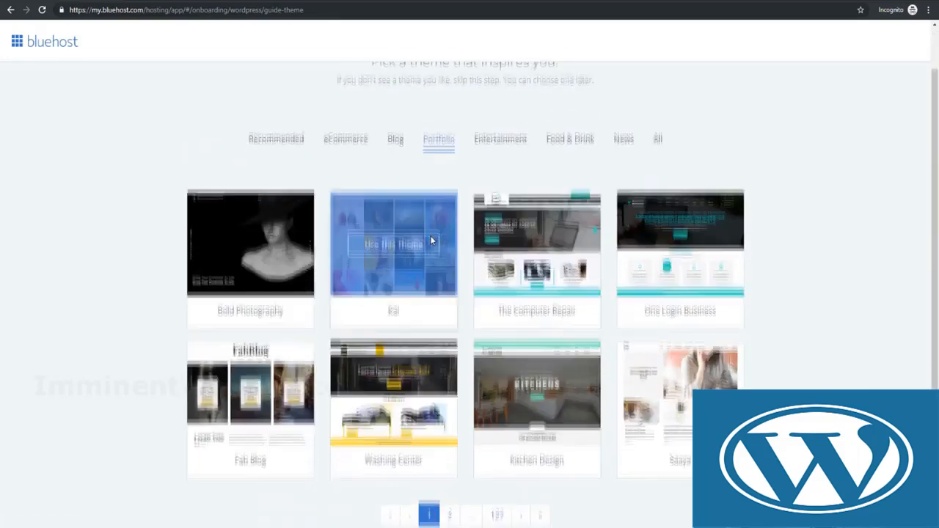
click(500, 195)
click(563, 198)
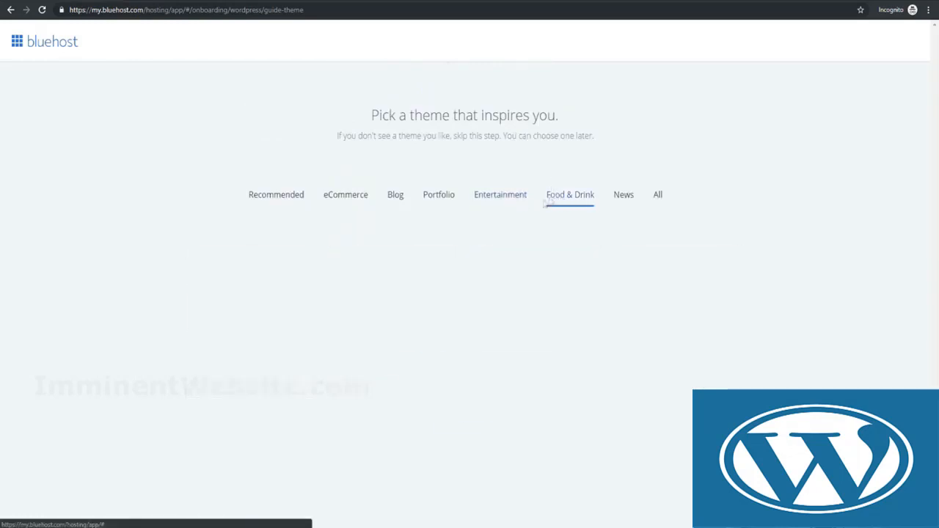
scroll(617, 172, down, 1)
click(625, 151)
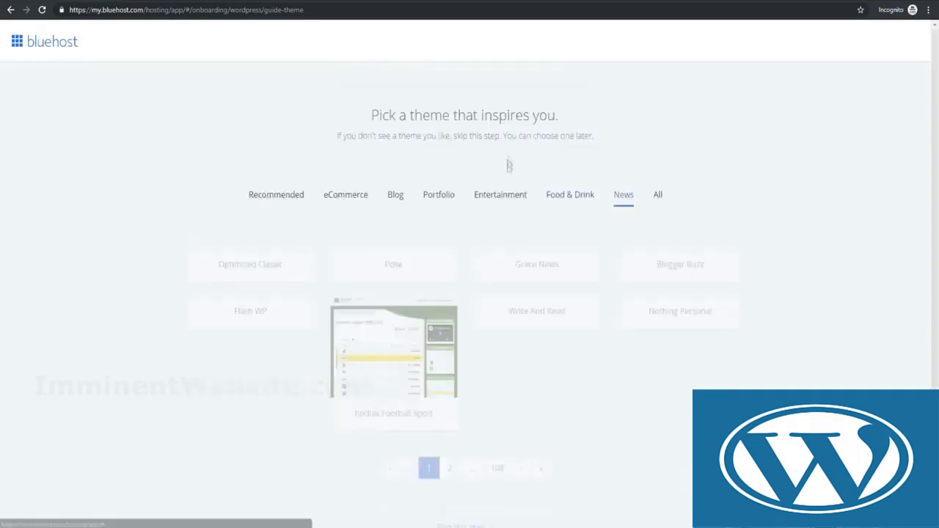
Return to the recommended themes and skip choosing a theme
click(290, 148)
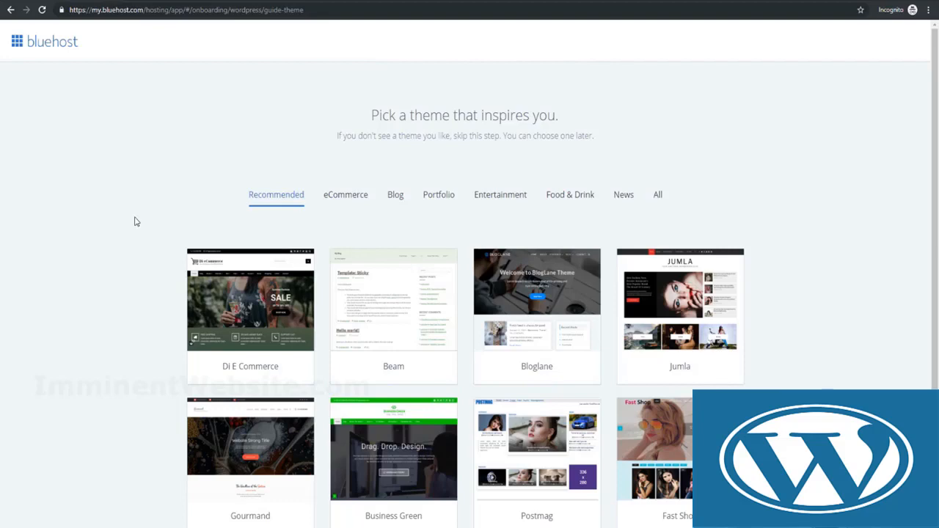
scroll(213, 139, down, 3)
click(481, 479)
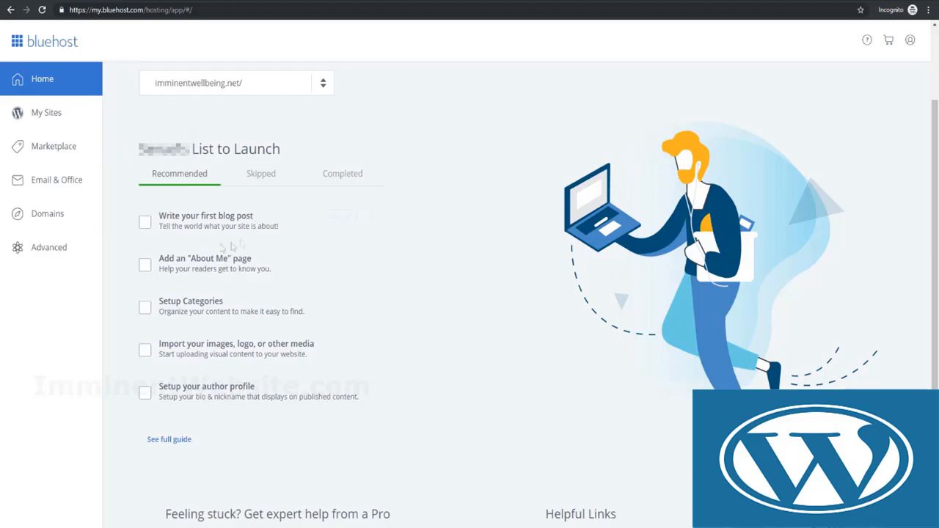
Review the recommended tasks in the site launch confirmation and go back to the guide without launching
mouse_move(206, 226)
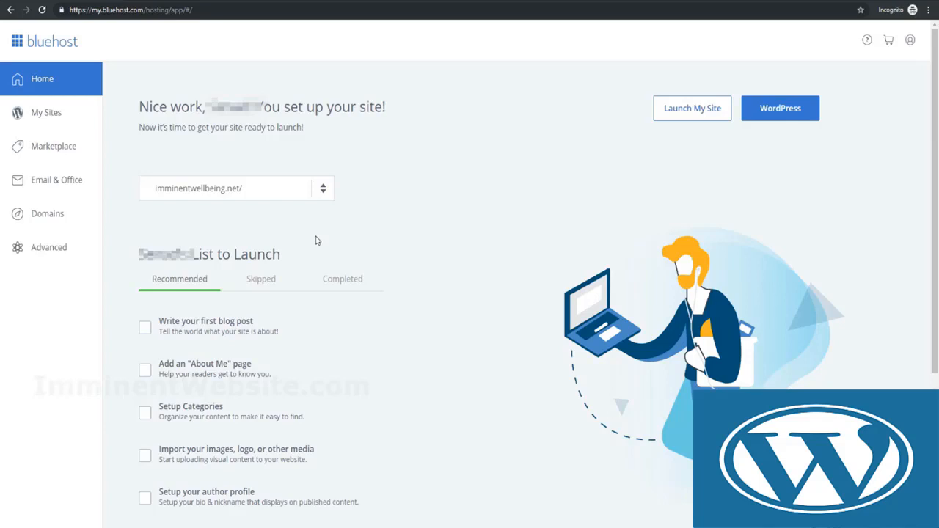
click(778, 111)
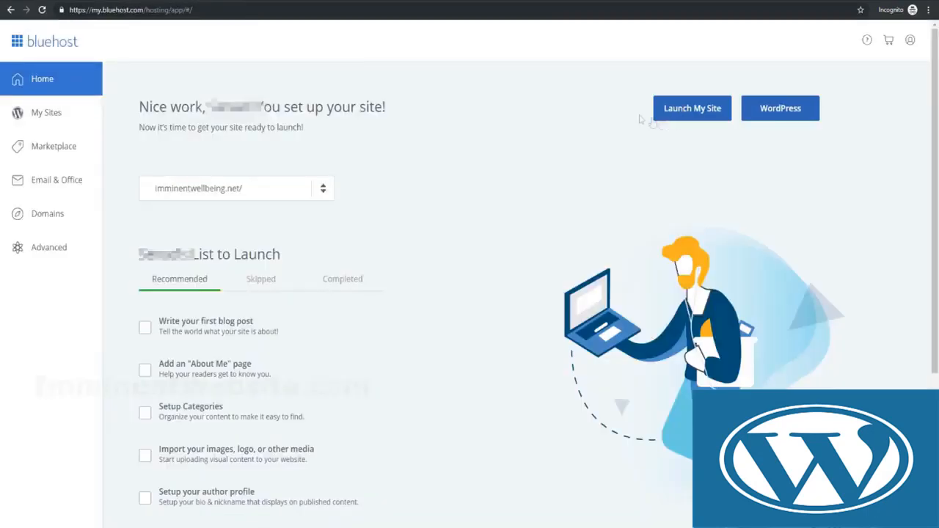
click(704, 108)
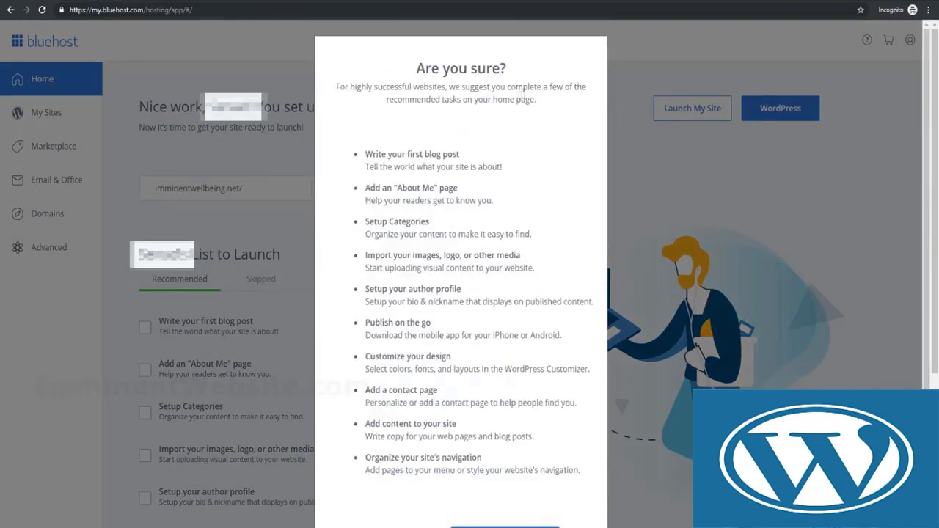
scroll(444, 101, down, 2)
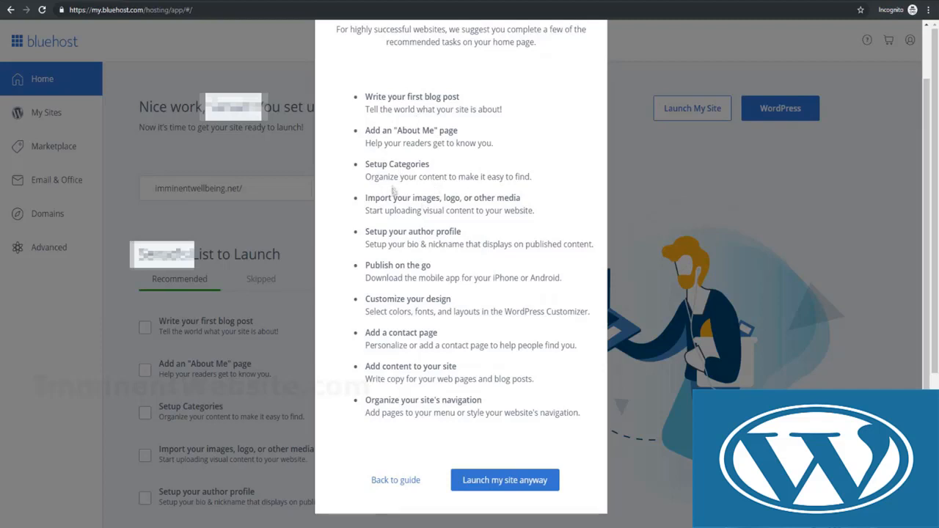
scroll(423, 434, down, 2)
click(395, 480)
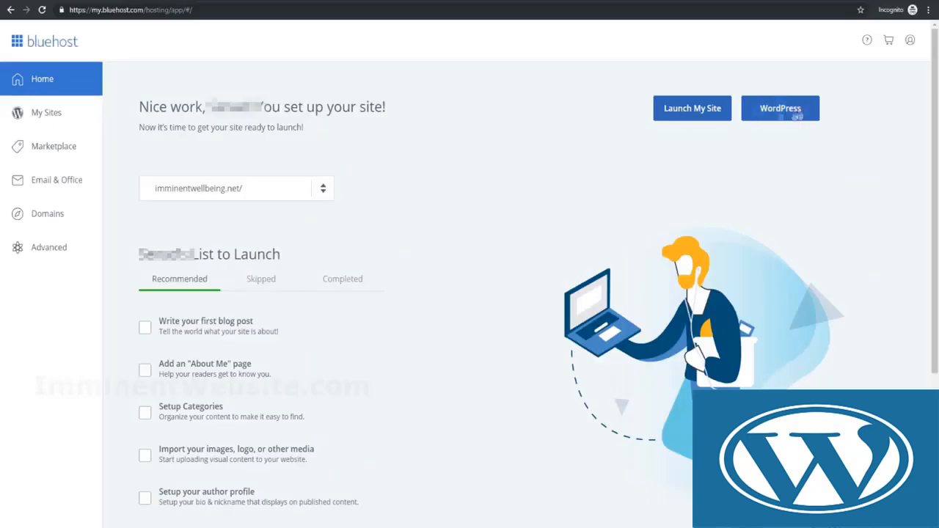
Start the first blog post from the launch list and title it "My first blog post for our website tutorial"
click(782, 115)
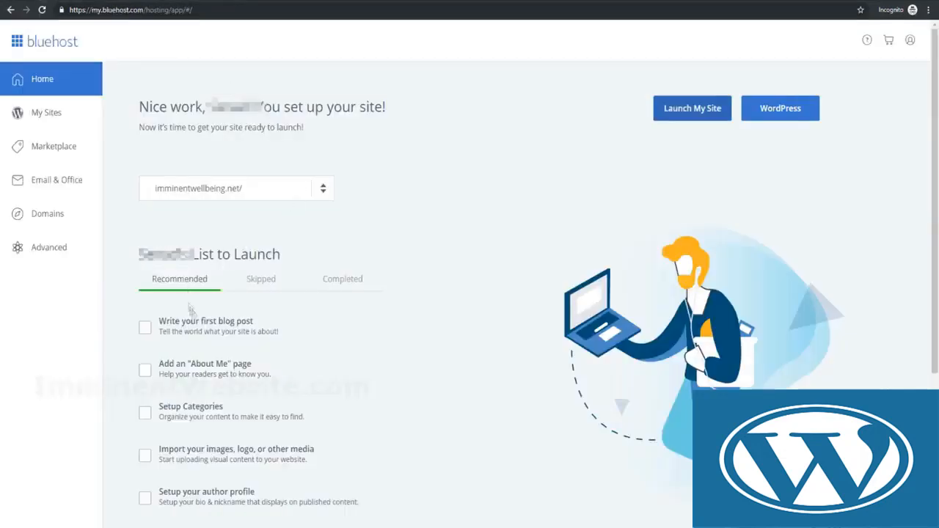
mouse_move(235, 322)
click(338, 322)
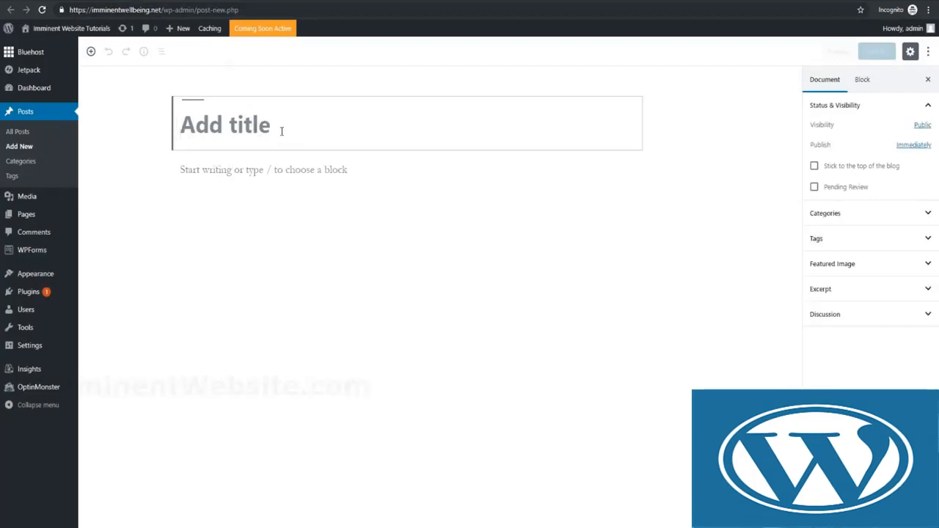
text(My)
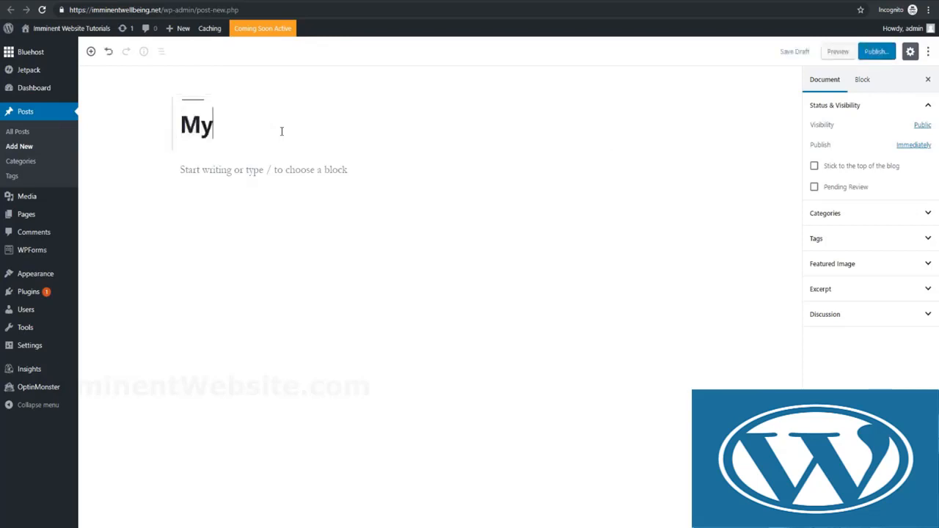
text( f)
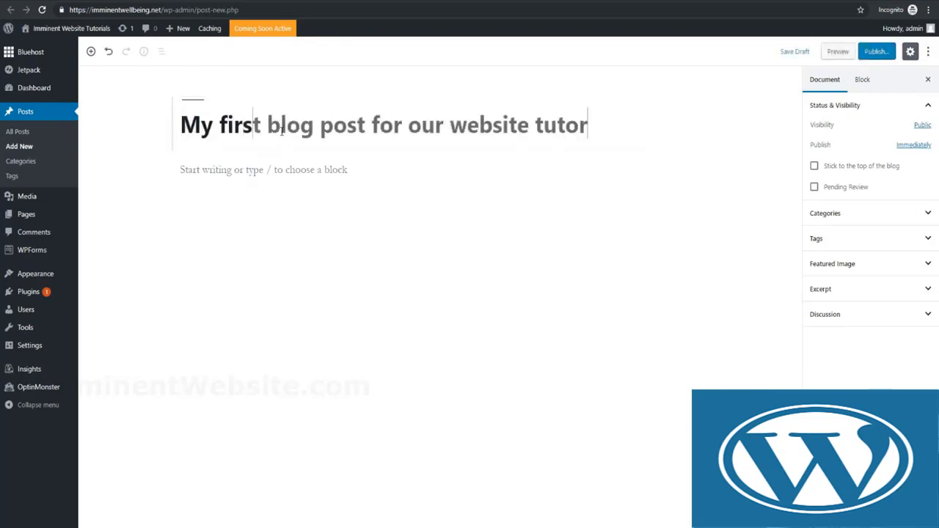
text(ial)
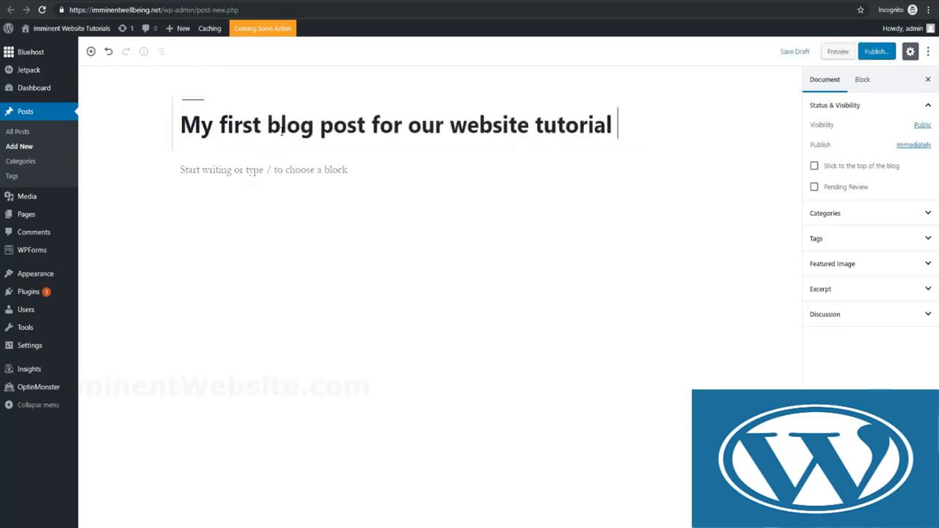
click(385, 189)
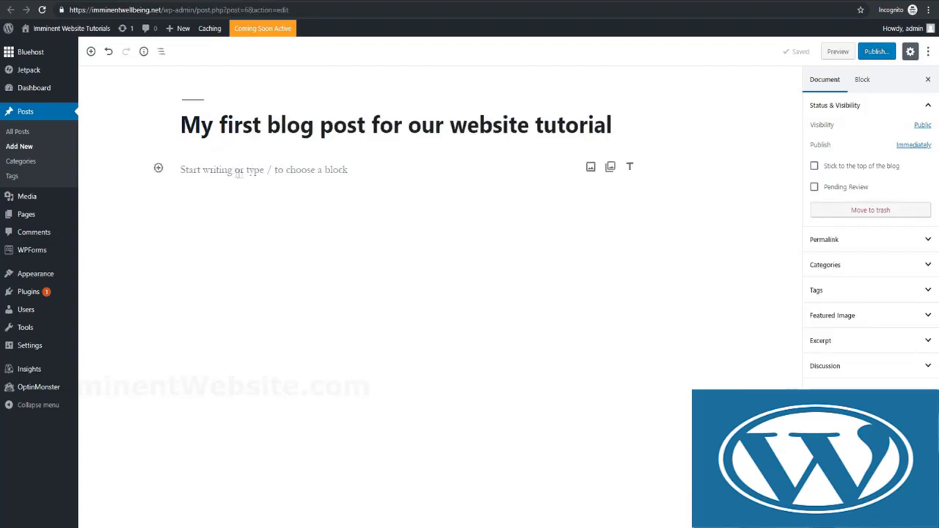
Try out entering the filler text "rgrgrregereg" in the post body and delete it
click(217, 171)
text(rgrgrregereg)
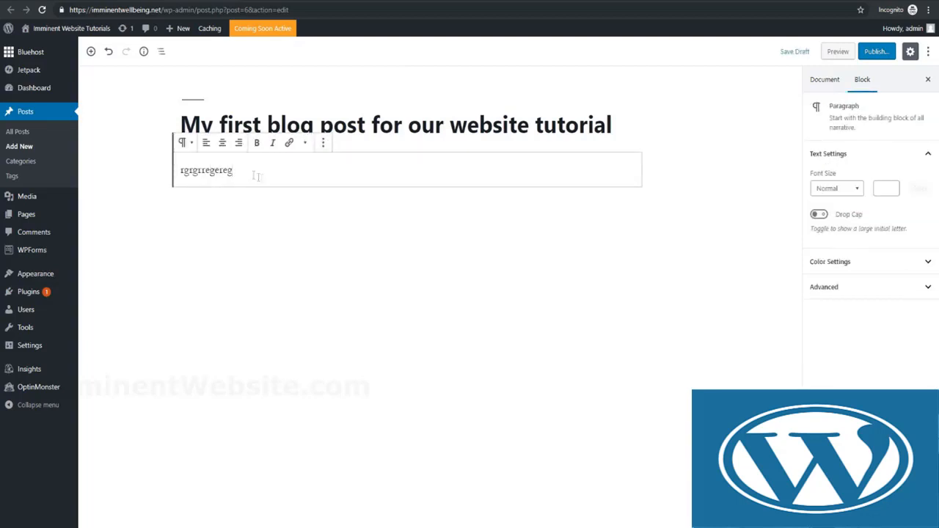
drag(256, 177, 177, 170)
key(BackSpace)
click(192, 210)
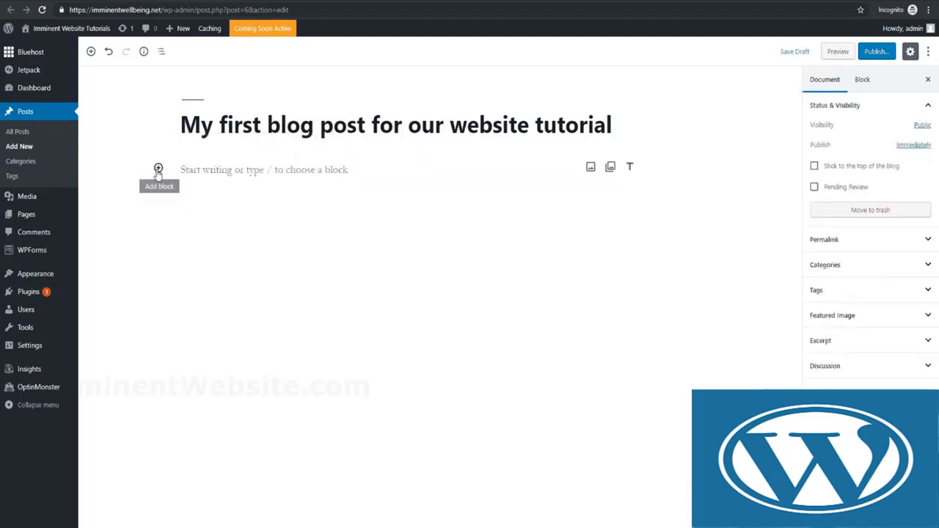
Examine the content blocks available for the post body, including the formatting, layout element, widget and embed categories
click(158, 169)
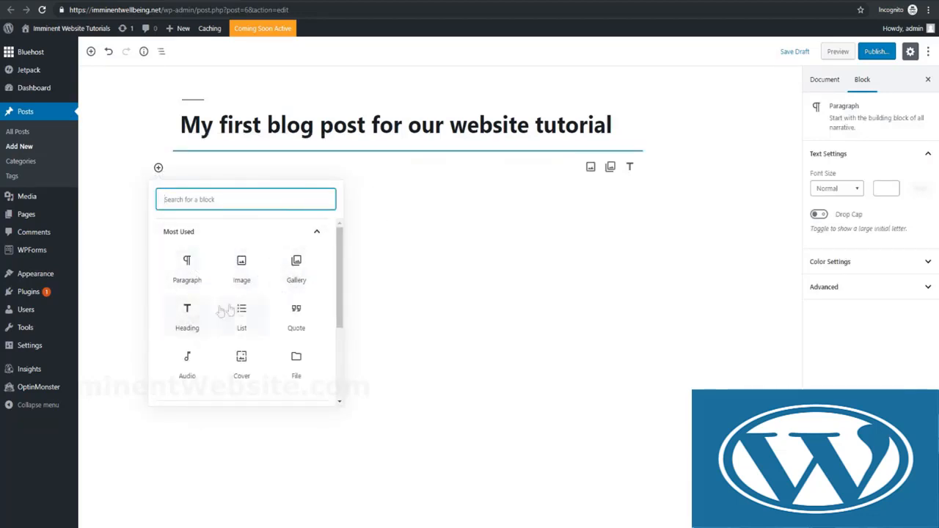
scroll(254, 279, down, 5)
scroll(207, 290, down, 3)
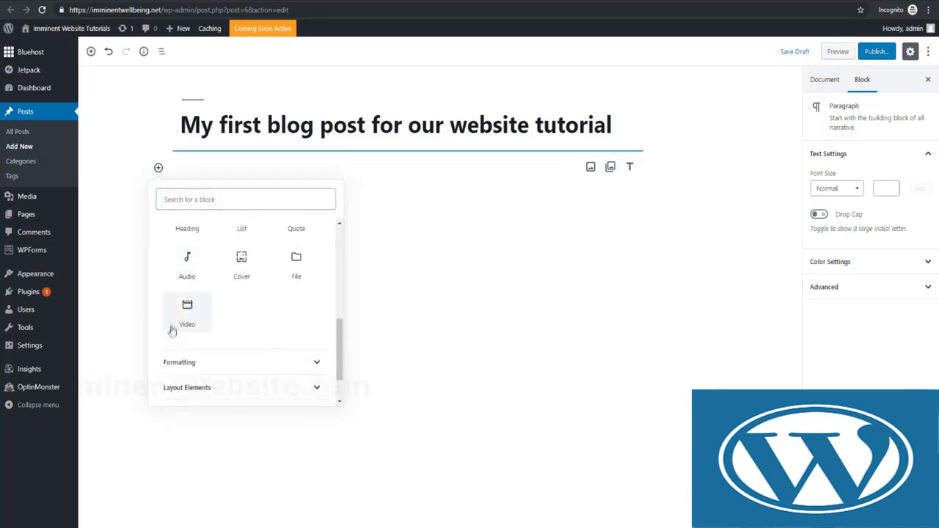
click(184, 362)
scroll(188, 315, down, 1)
scroll(213, 320, down, 1)
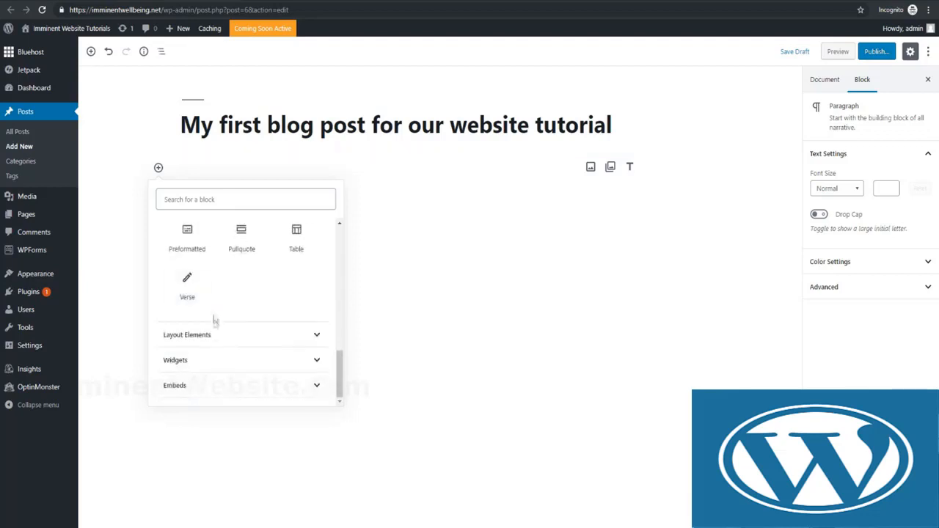
click(214, 331)
click(195, 371)
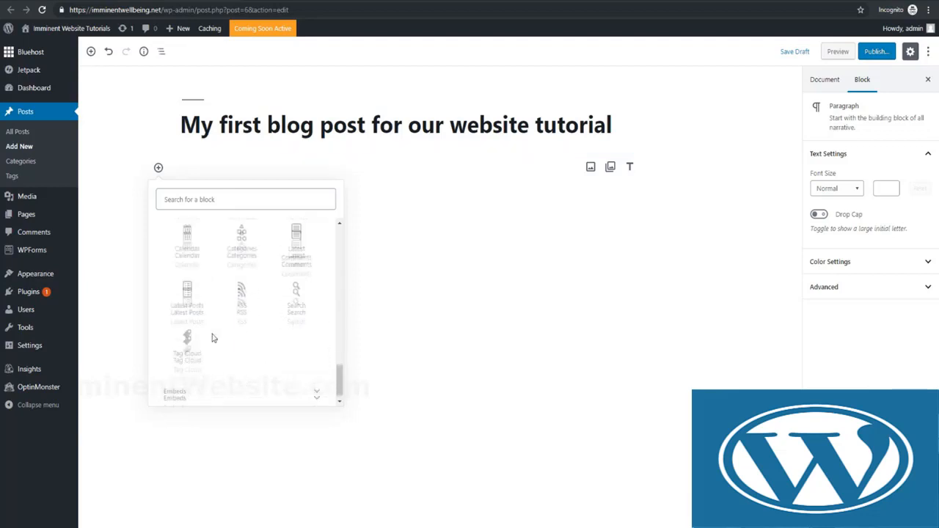
click(187, 392)
Enter the sample text "dsfsfs" in the post body and show the paragraph's color settings
click(402, 172)
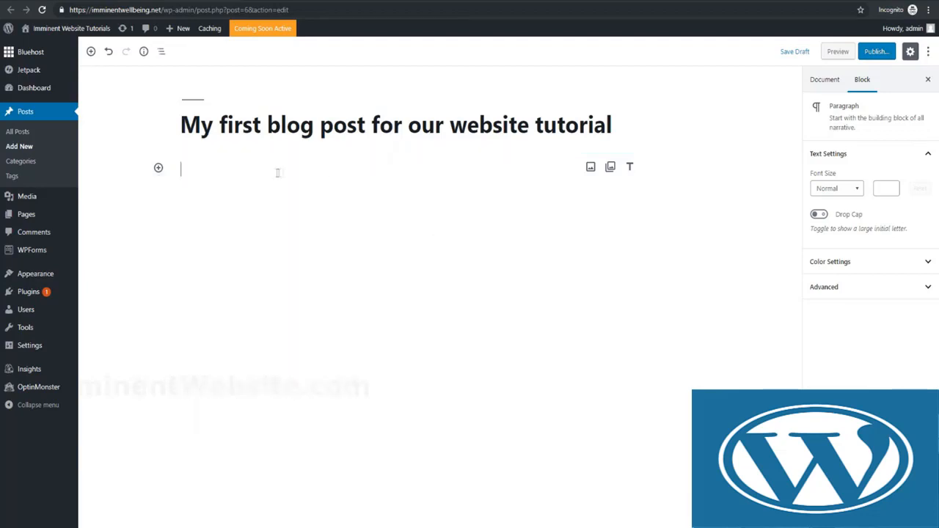
text(dsfsfs)
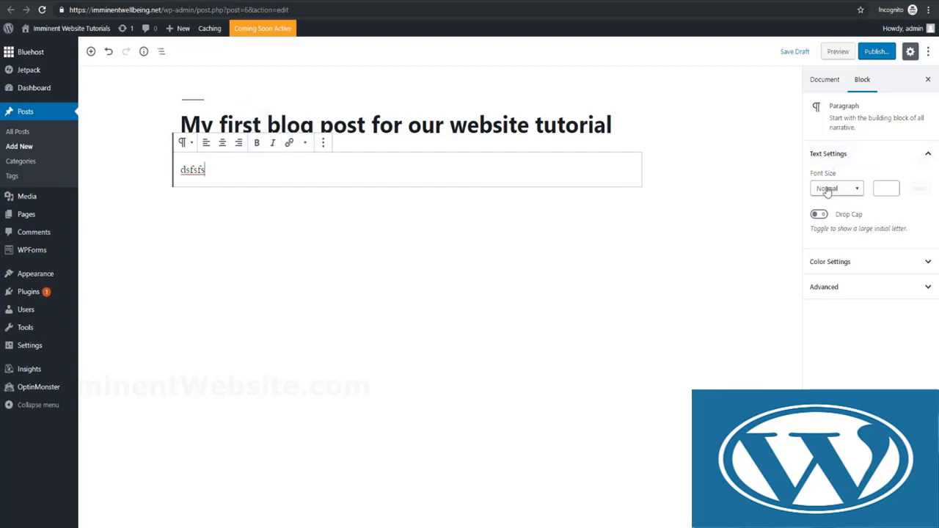
click(846, 261)
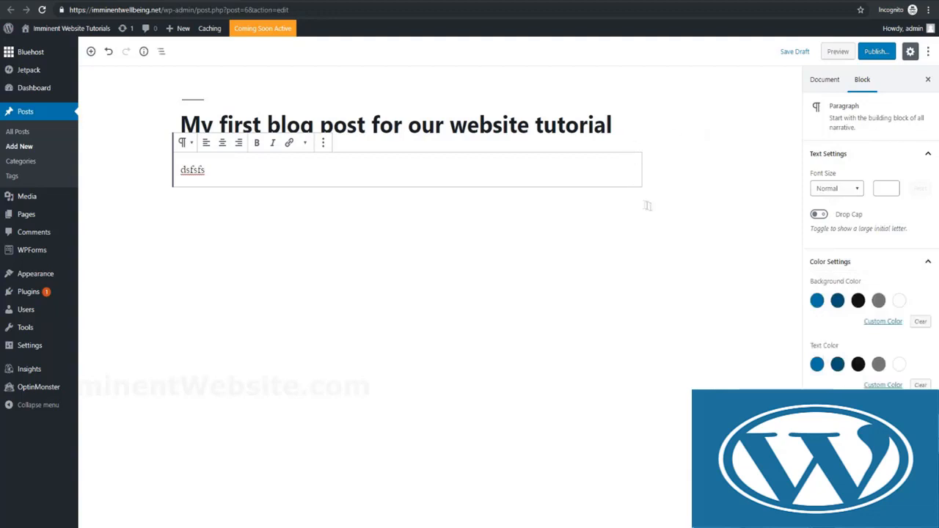
Preview the draft blog post and look over the whole page
click(837, 52)
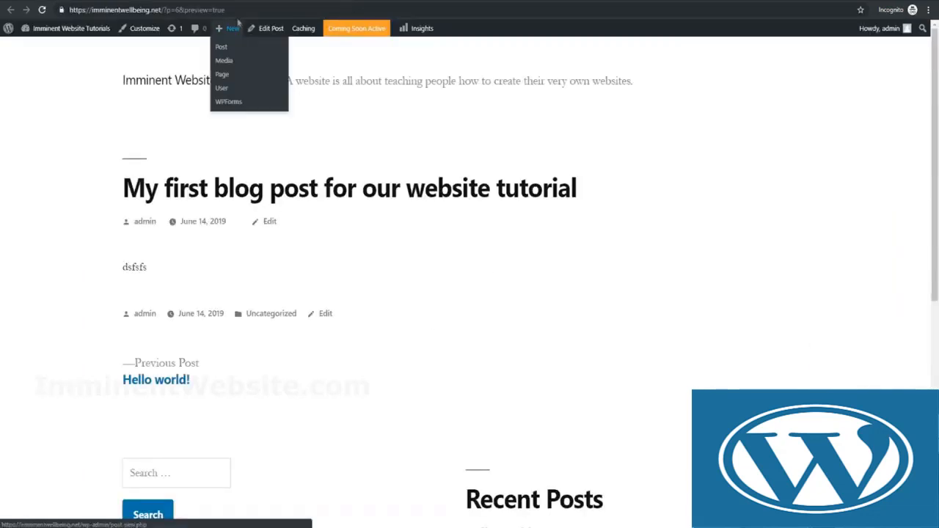
scroll(303, 196, down, 5)
scroll(249, 223, up, 6)
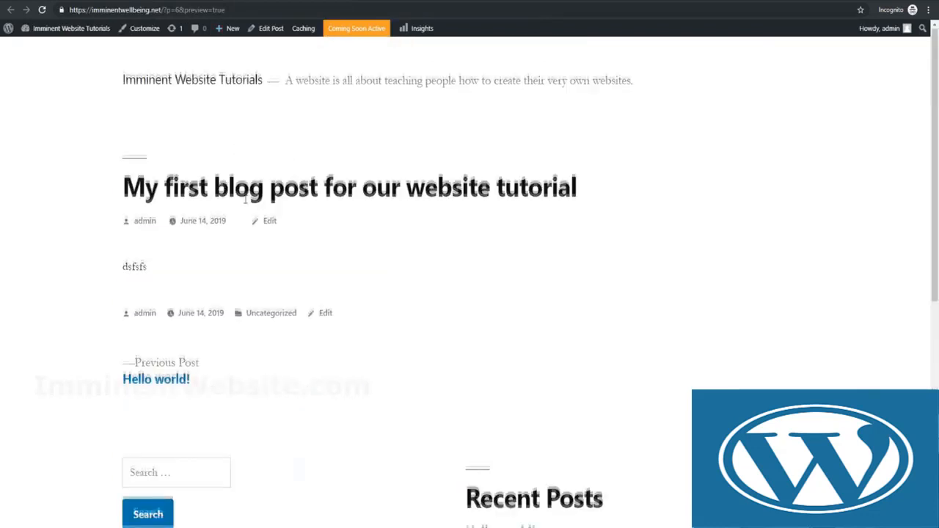
Return from the preview to the post editor and publish the blog post
key(ctrl+shift+Tab)
click(720, 184)
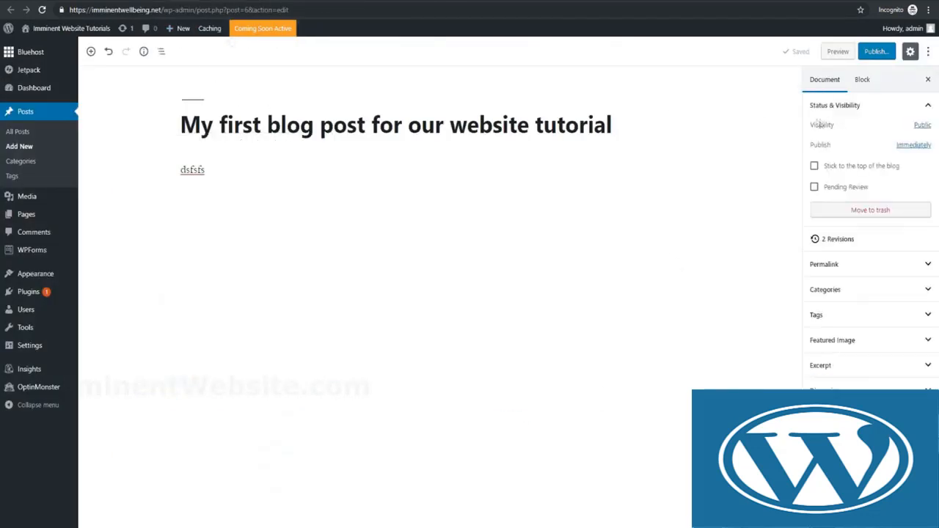
click(873, 52)
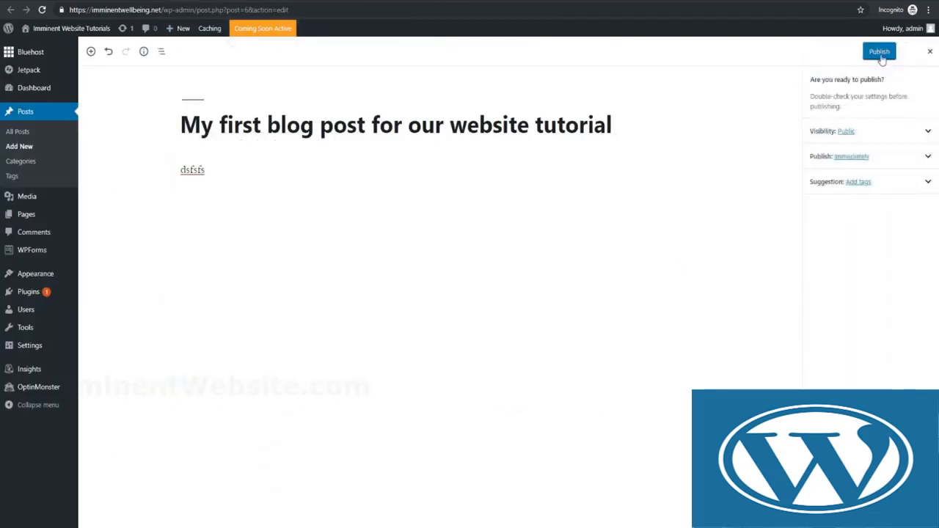
click(880, 52)
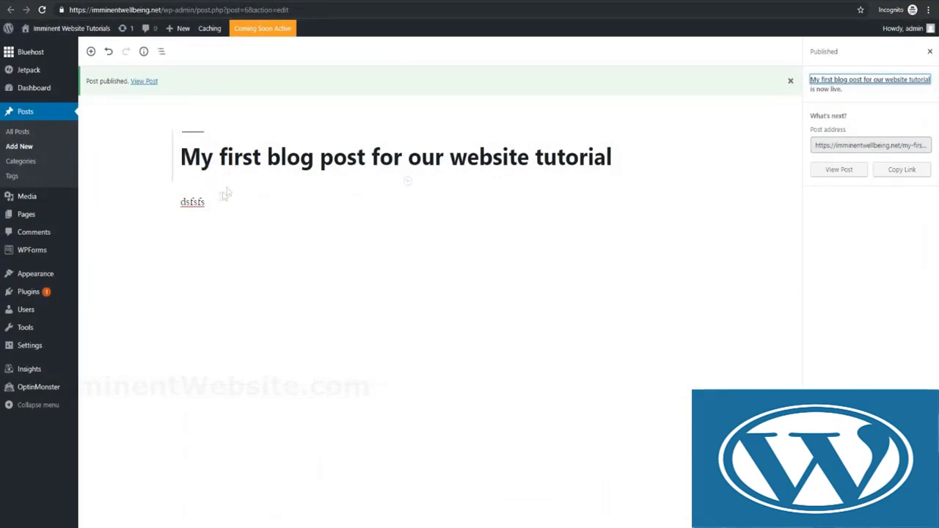
Go to the site's themes, start adding a new one and browse the featured and popular themes
mouse_move(32, 278)
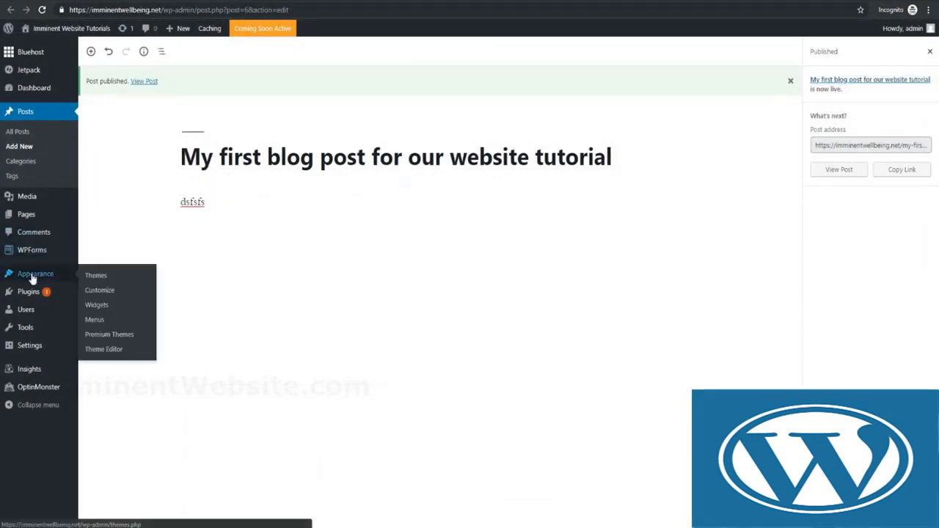
click(96, 278)
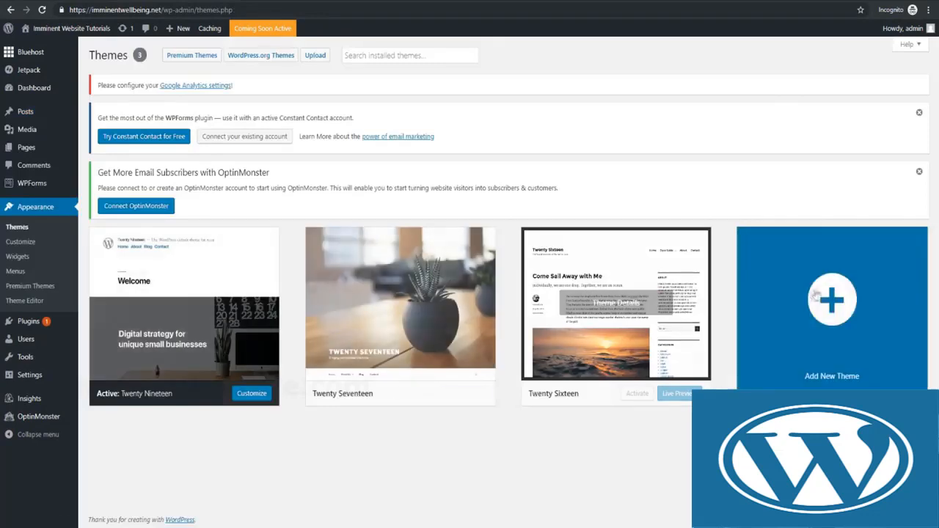
click(810, 298)
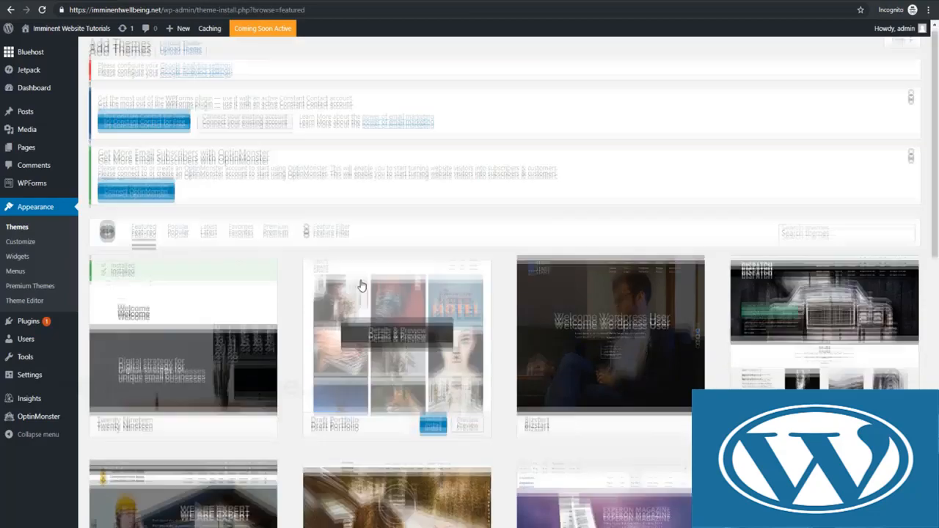
scroll(358, 250, down, 6)
scroll(348, 270, down, 3)
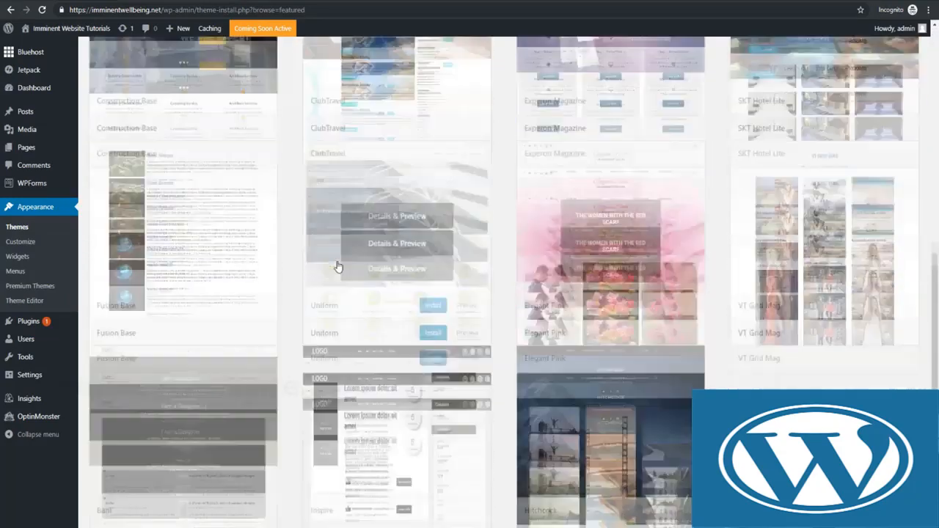
scroll(352, 334, up, 9)
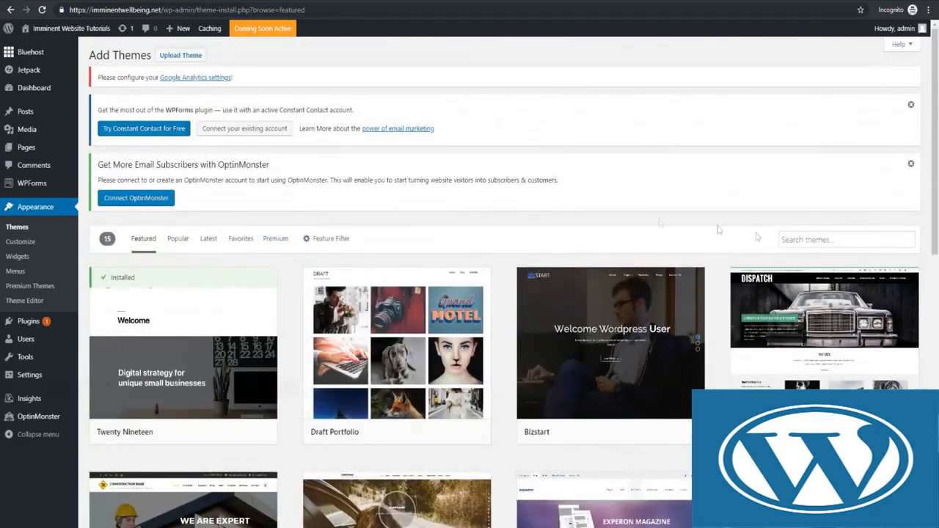
click(181, 239)
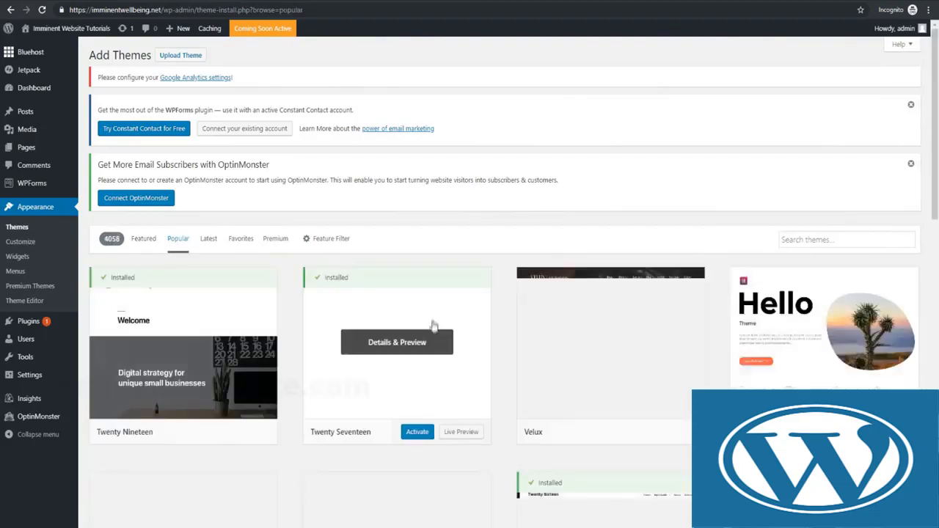
scroll(433, 282, down, 1)
scroll(433, 282, down, 6)
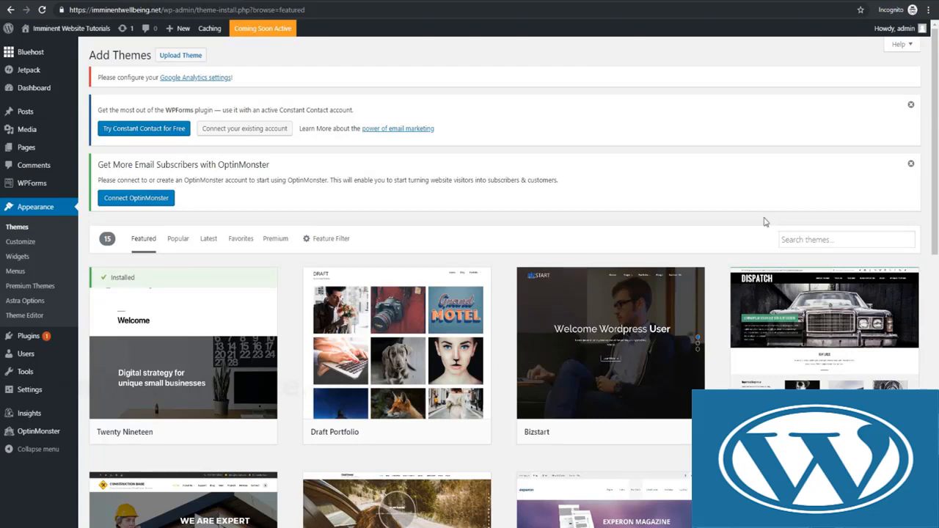
Install the Astra theme from the popular themes and activate it
click(178, 238)
scroll(367, 220, down, 3)
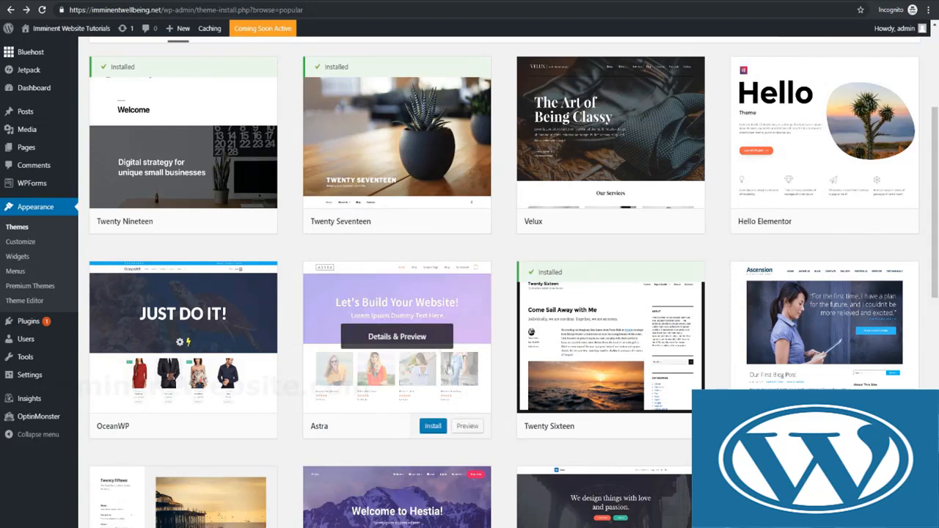
click(433, 427)
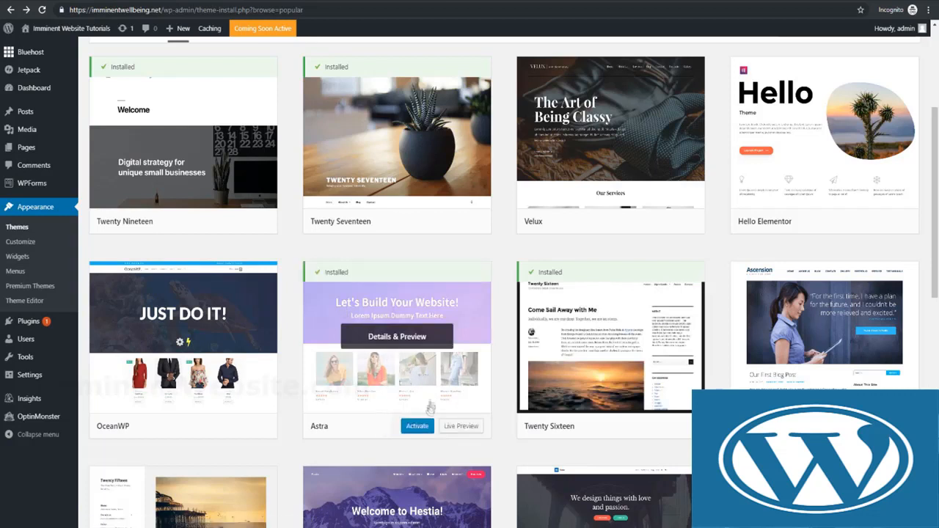
click(416, 426)
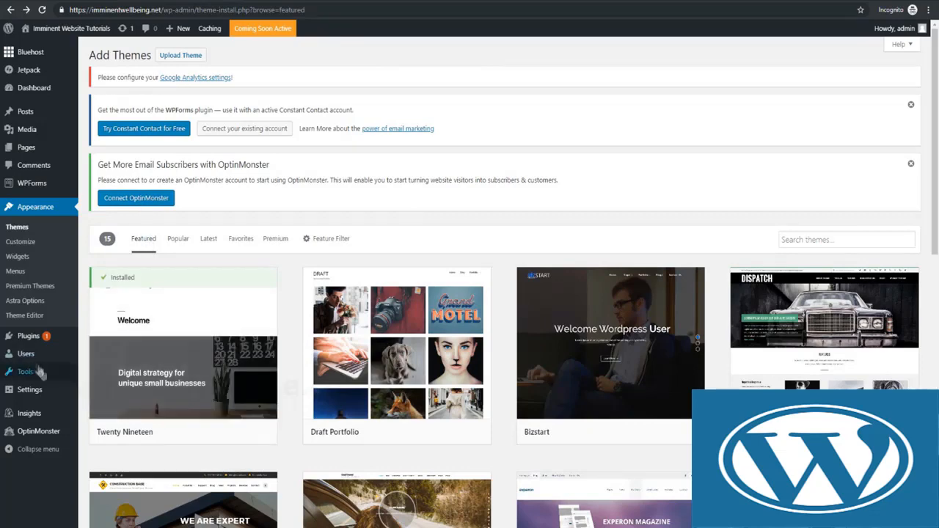
Review the site title and tagline in the general settings
mouse_move(50, 393)
click(92, 392)
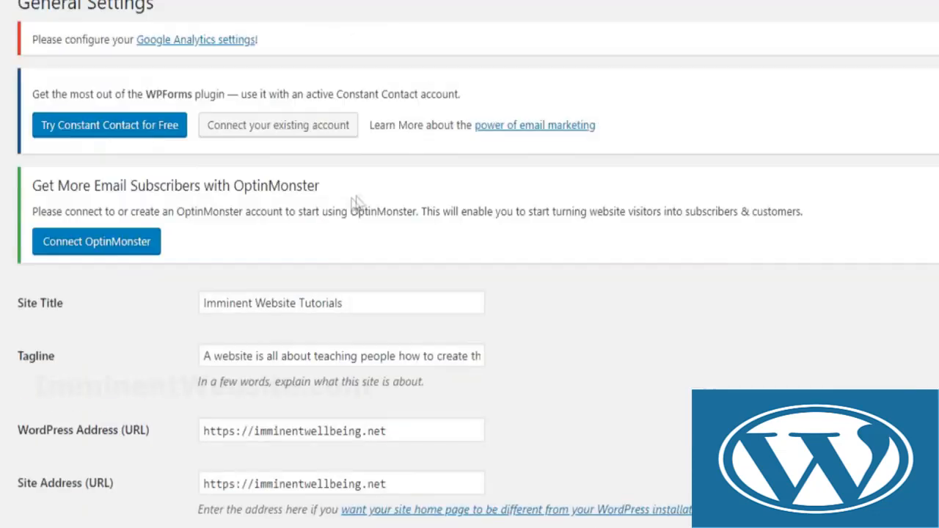
click(376, 301)
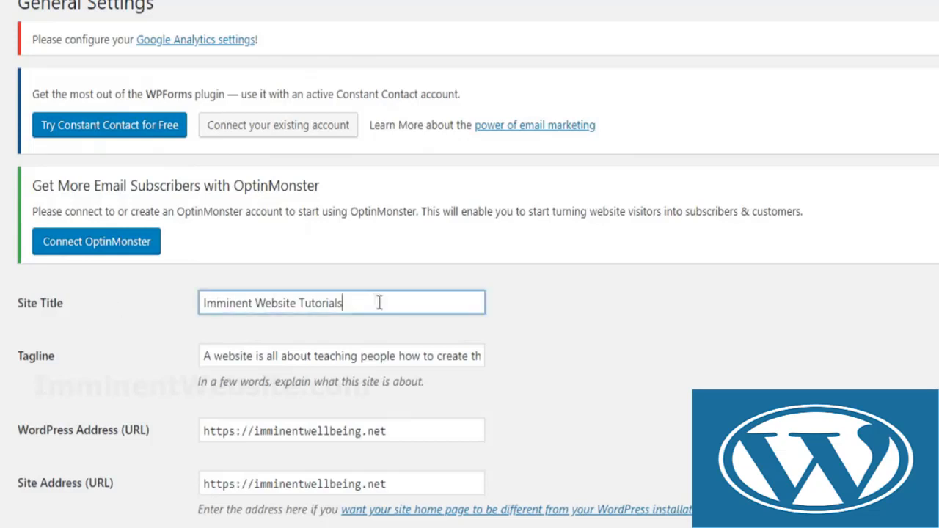
drag(376, 301, 184, 307)
drag(207, 355, 594, 388)
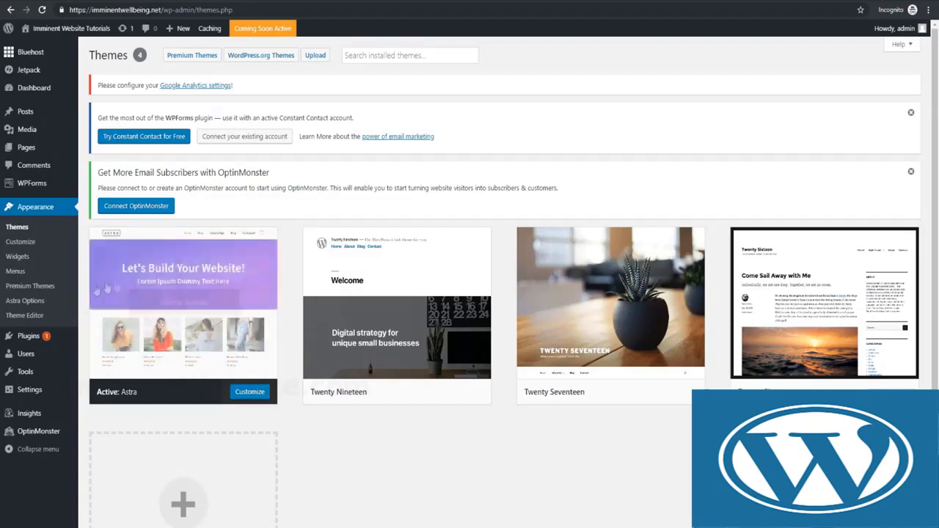
Search the new plugins for "astra starter sites" and install and activate the Astra Starter Sites plugin
mouse_move(41, 341)
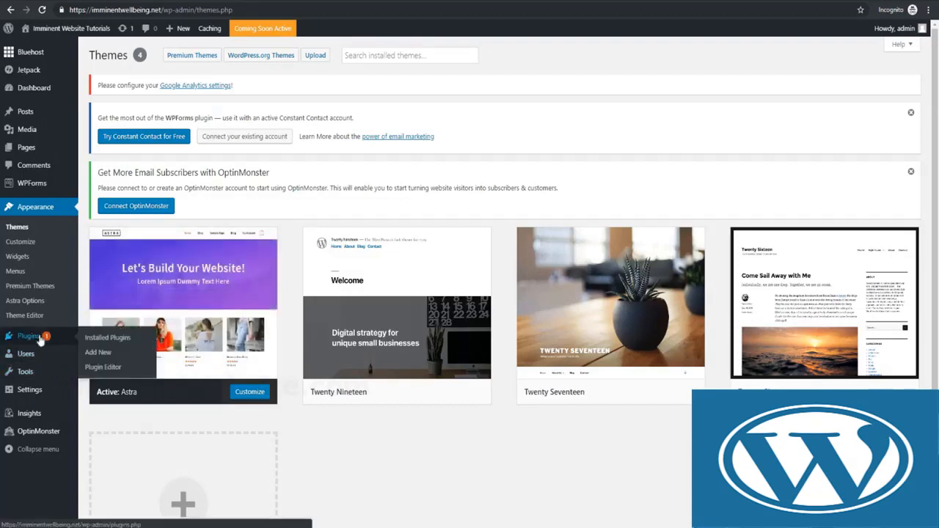
click(98, 353)
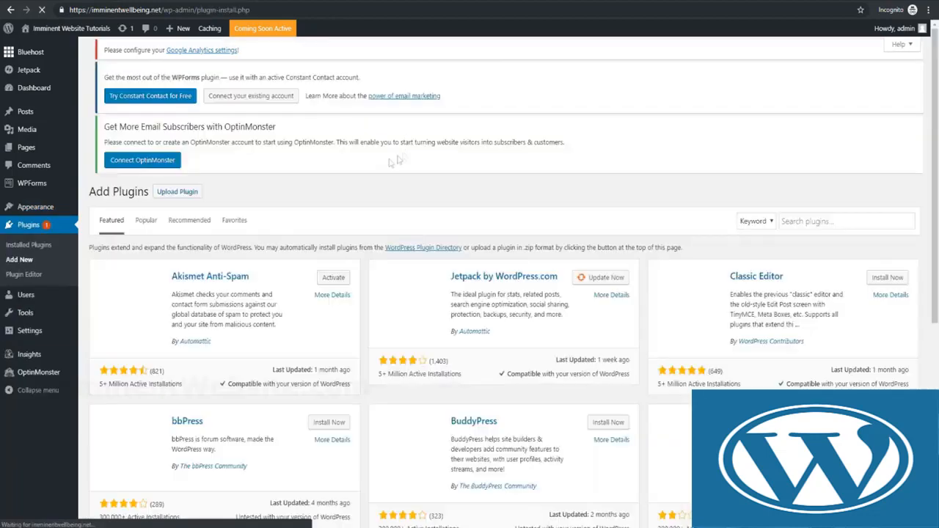
click(808, 240)
text(as)
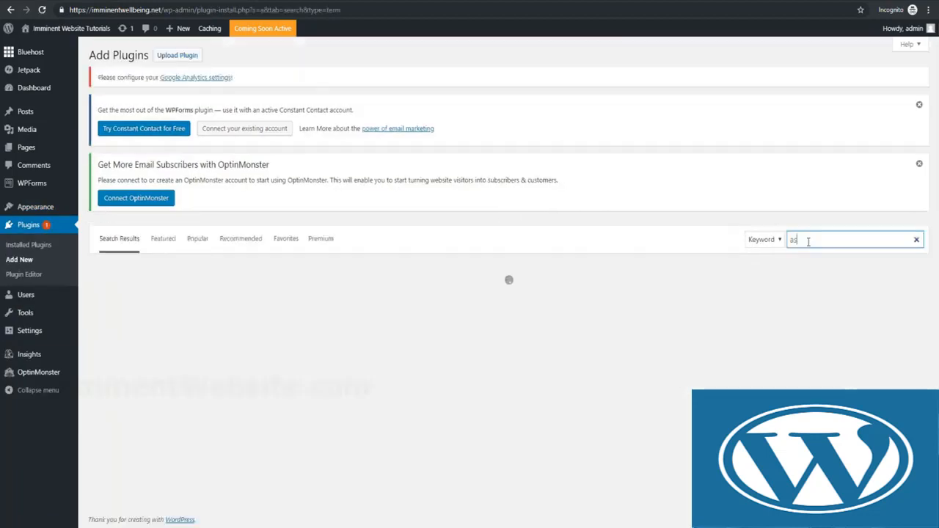
text(tra ttarter sites)
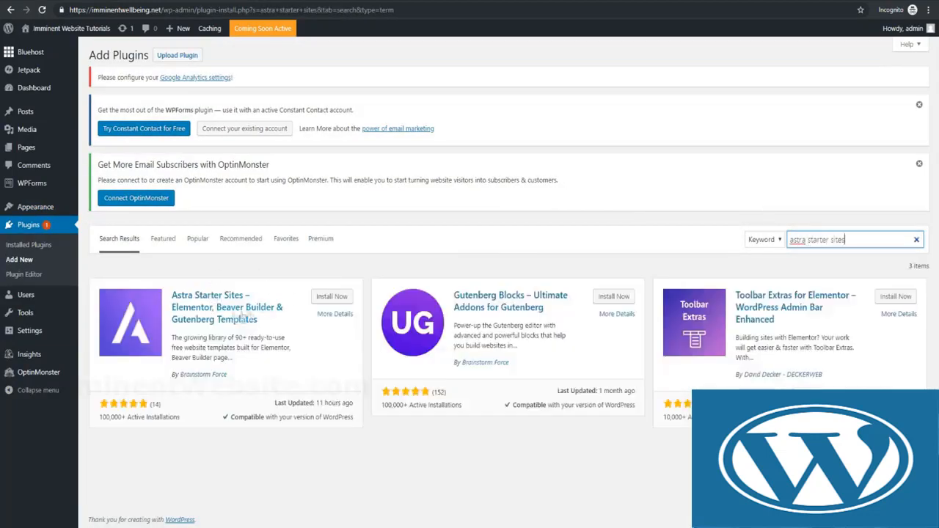
click(334, 299)
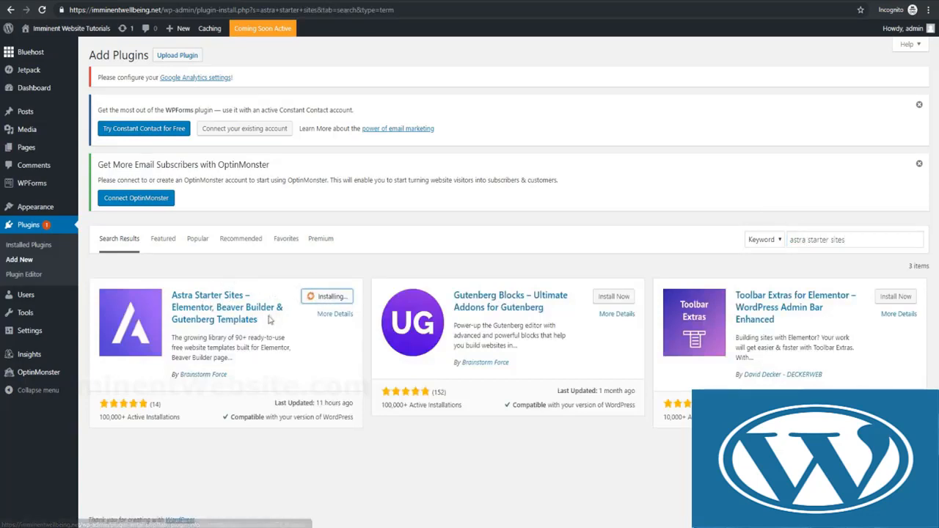
click(336, 297)
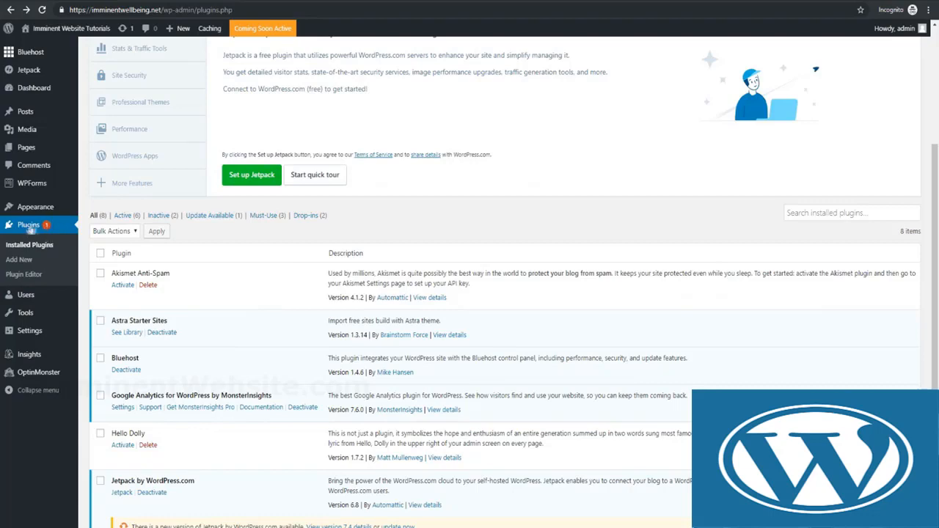
Open the Astra Starter Sites library from the installed plugins and choose Elementor as the page builder
scroll(198, 314, down, 1)
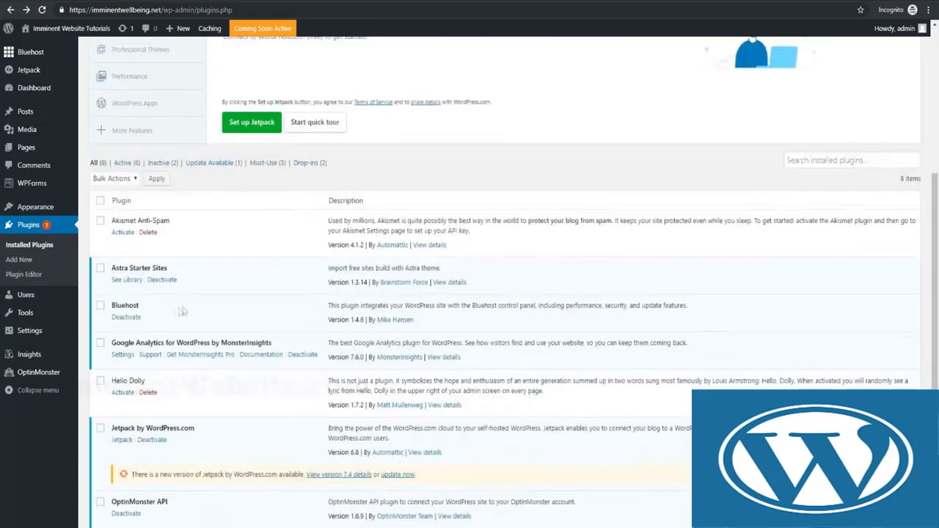
click(128, 281)
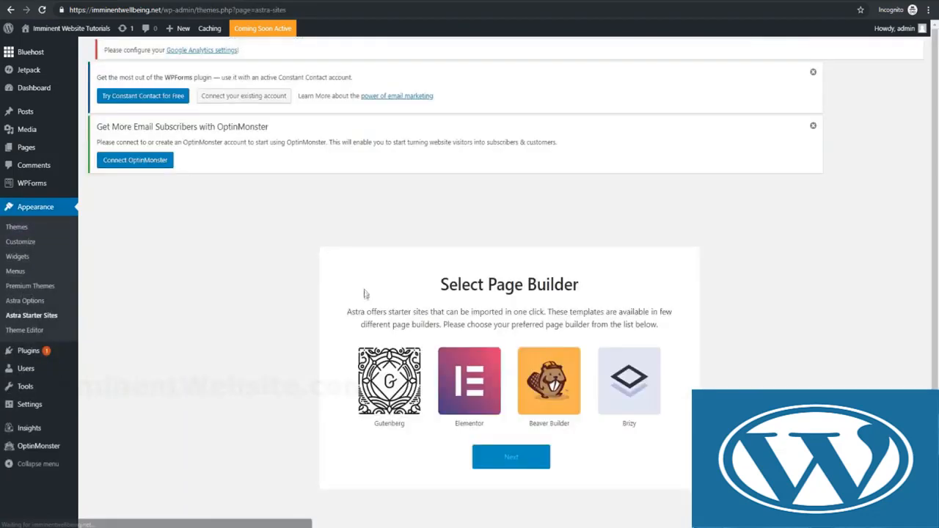
scroll(365, 295, down, 1)
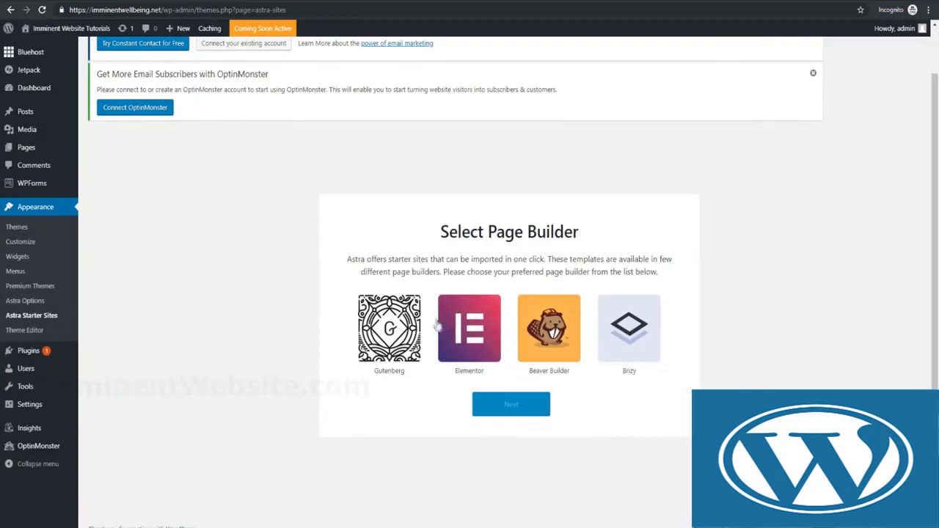
click(455, 336)
click(511, 406)
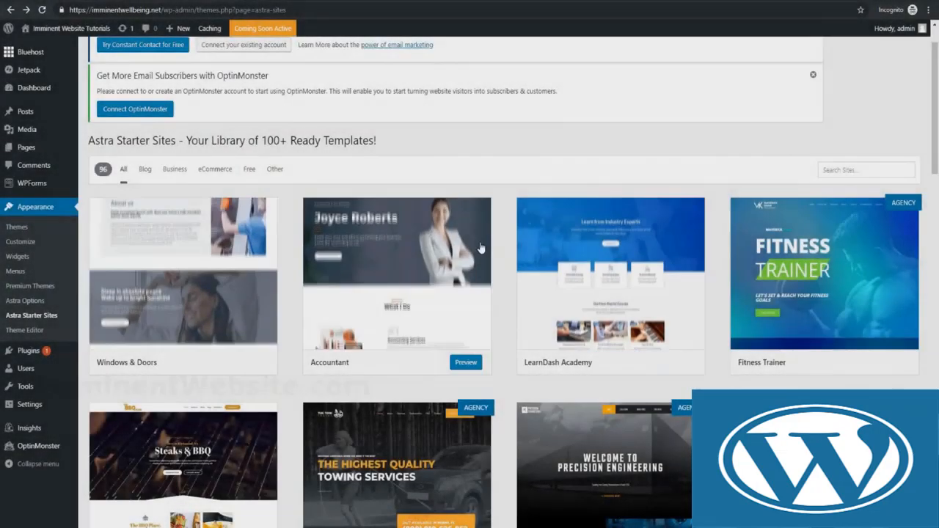
Browse all of the Astra starter templates available for Elementor to compare their designs
scroll(470, 294, down, 1)
scroll(460, 182, down, 7)
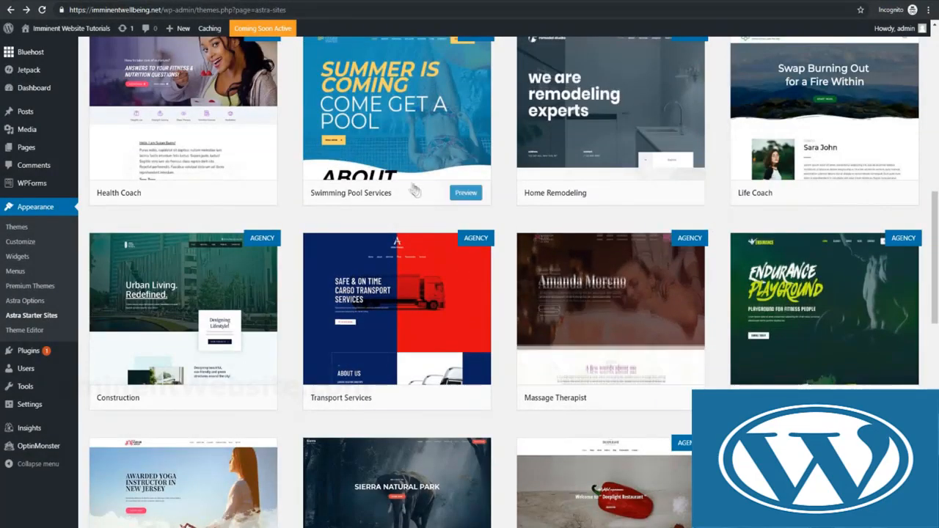
scroll(781, 337, up, 3)
scroll(780, 337, down, 3)
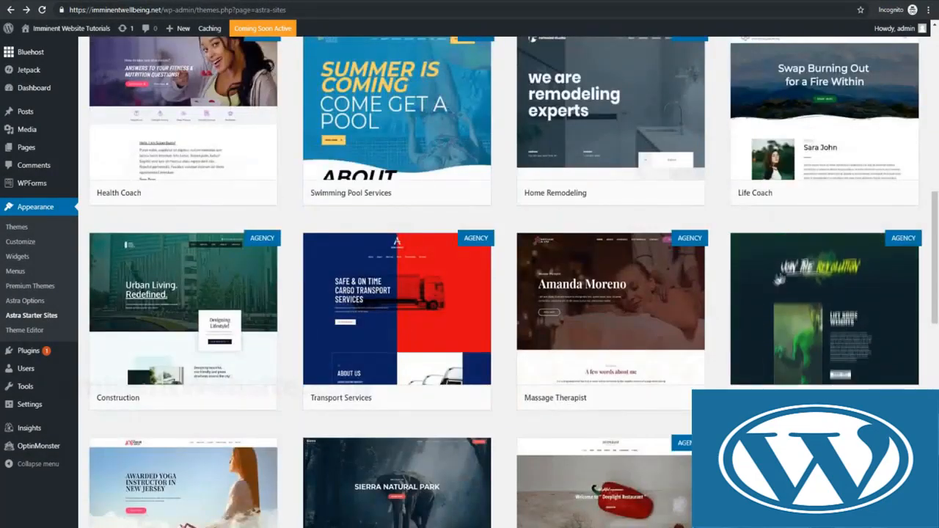
scroll(786, 302, up, 3)
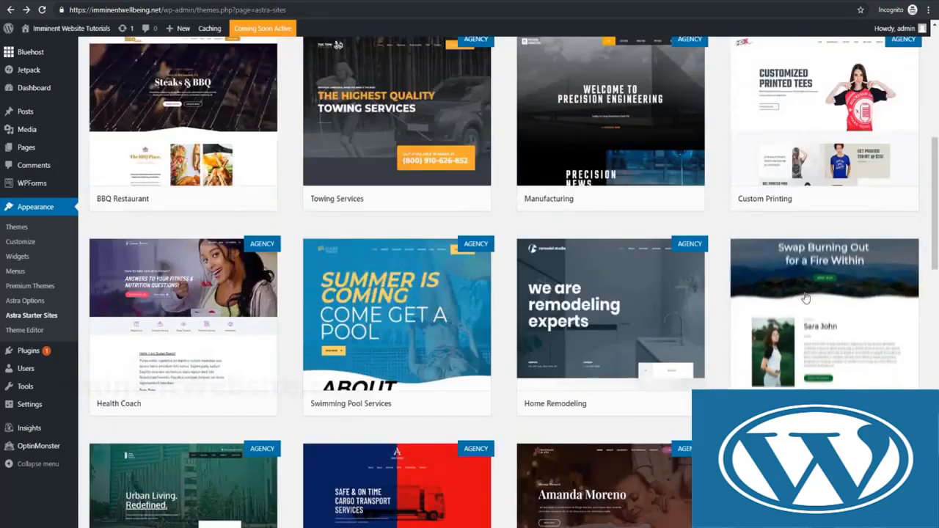
scroll(763, 301, up, 3)
scroll(760, 301, up, 3)
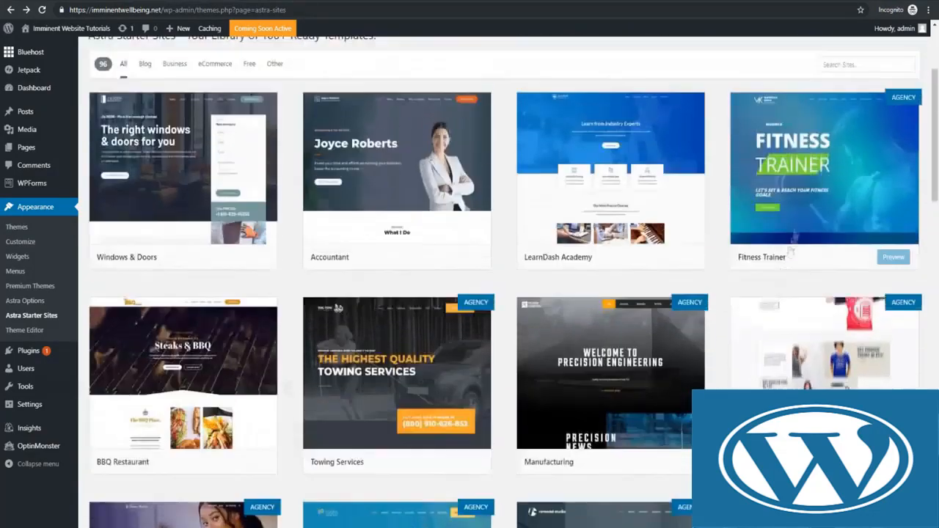
scroll(321, 210, down, 3)
scroll(320, 210, down, 15)
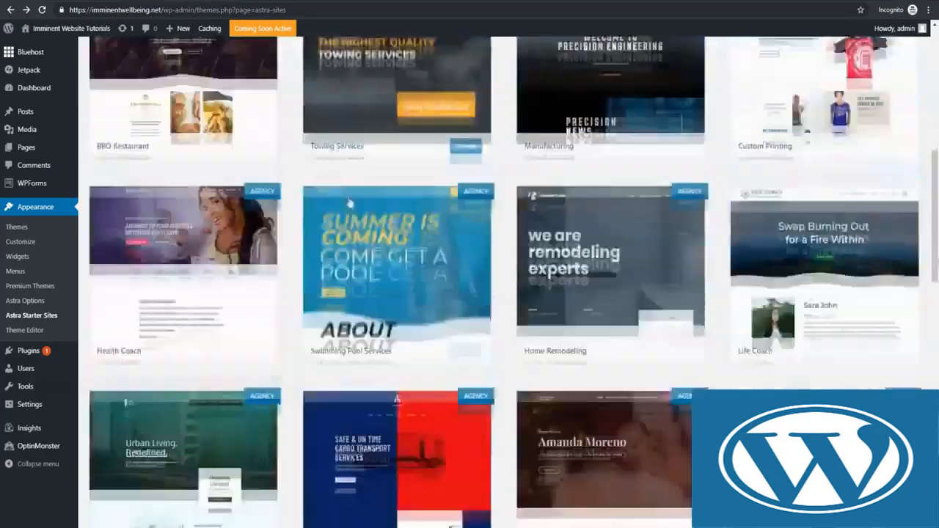
scroll(266, 230, down, 5)
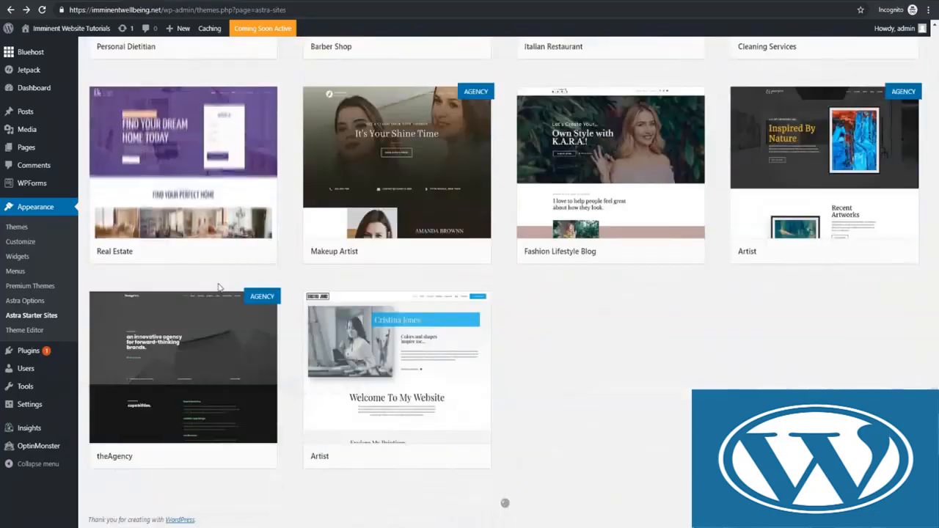
scroll(294, 304, up, 15)
scroll(237, 308, up, 4)
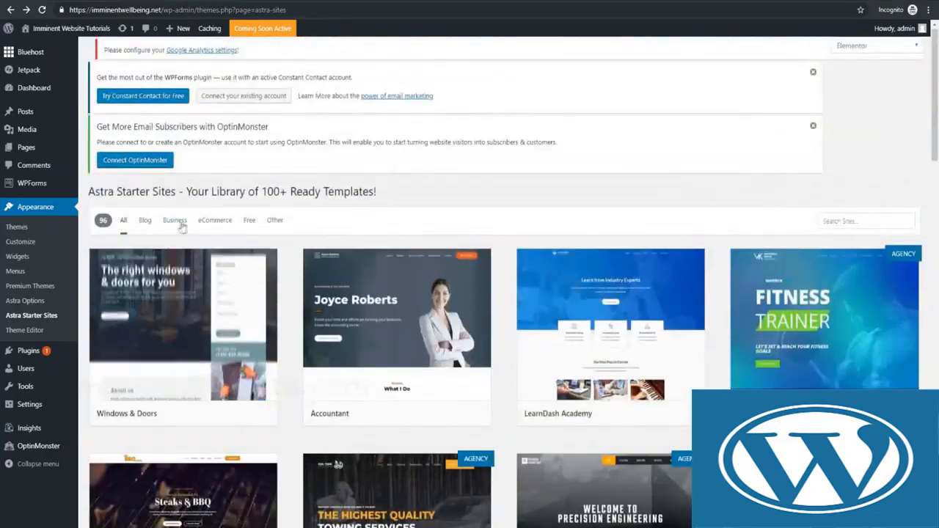
Filter the starter templates by the eCommerce category and look through the store designs
click(215, 220)
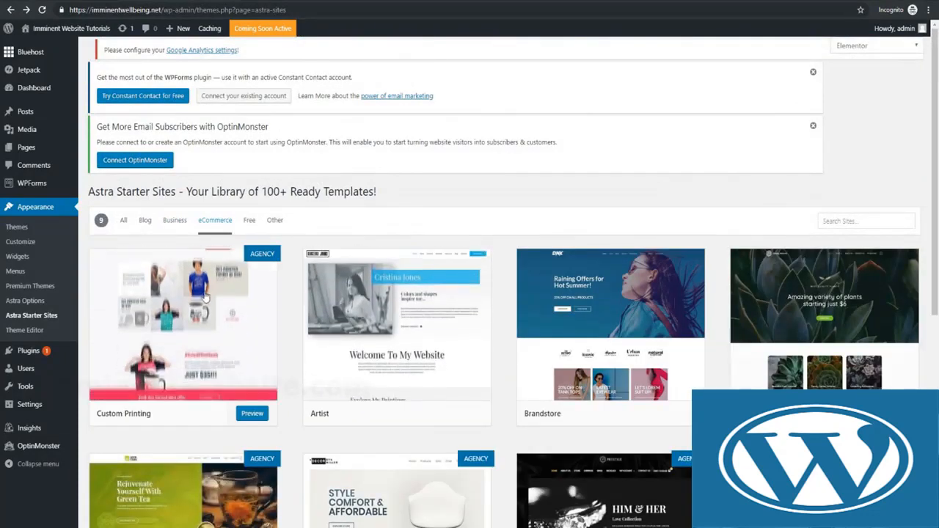
scroll(496, 287, down, 4)
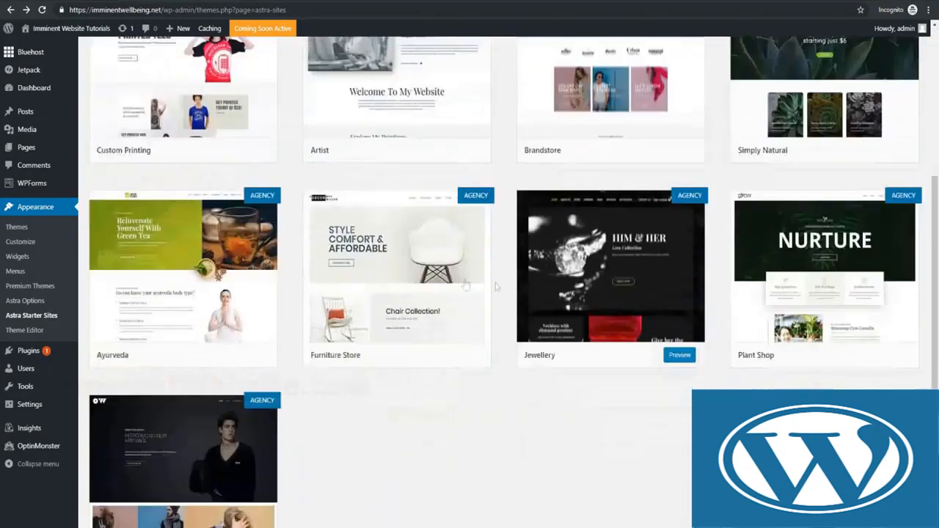
scroll(496, 287, down, 1)
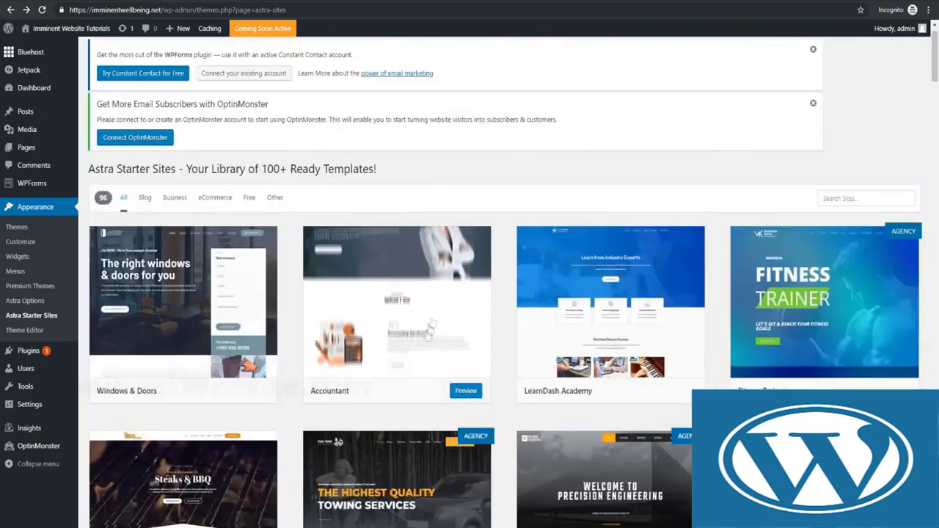
Preview the Accountant starter template in full and import the site with the default import options
click(465, 389)
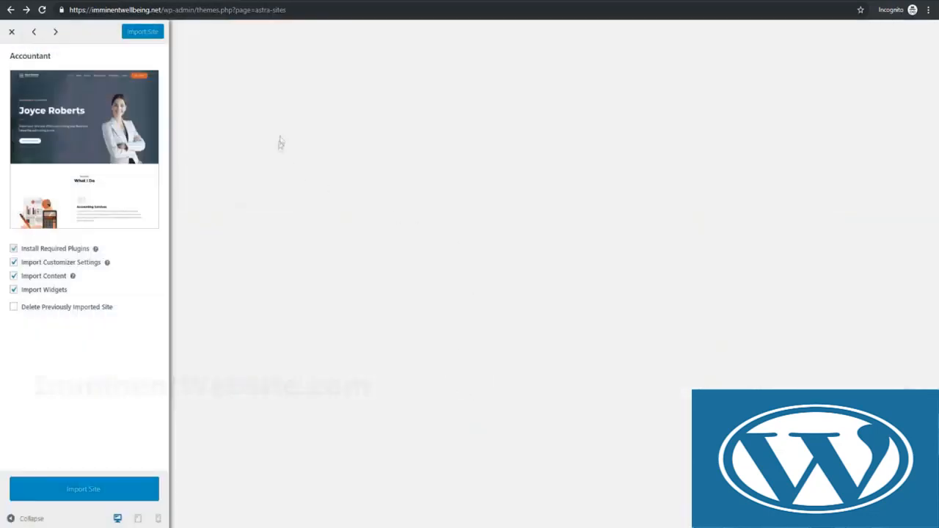
scroll(330, 172, down, 3)
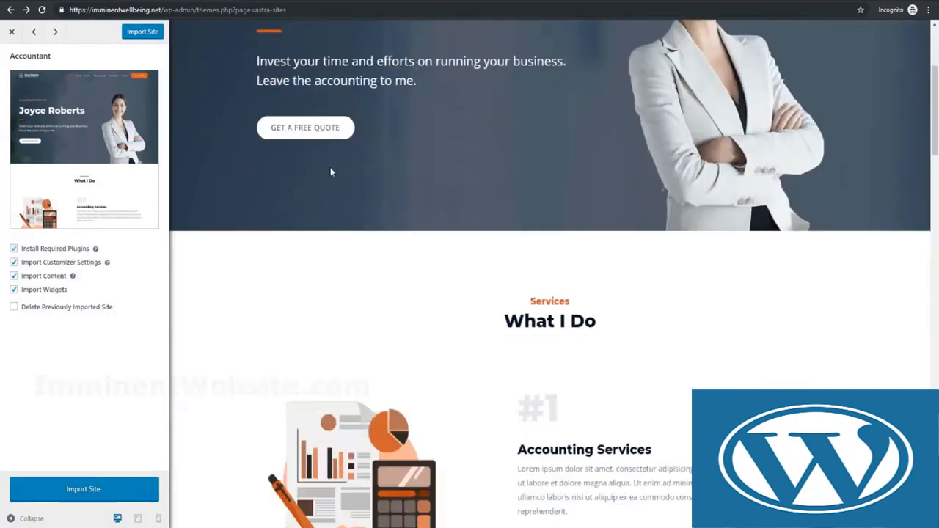
scroll(331, 177, down, 15)
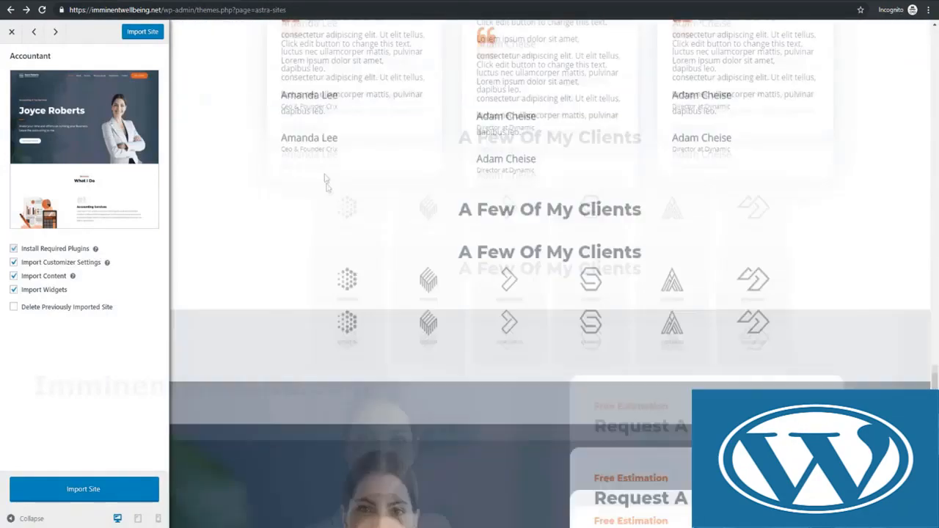
scroll(328, 188, down, 5)
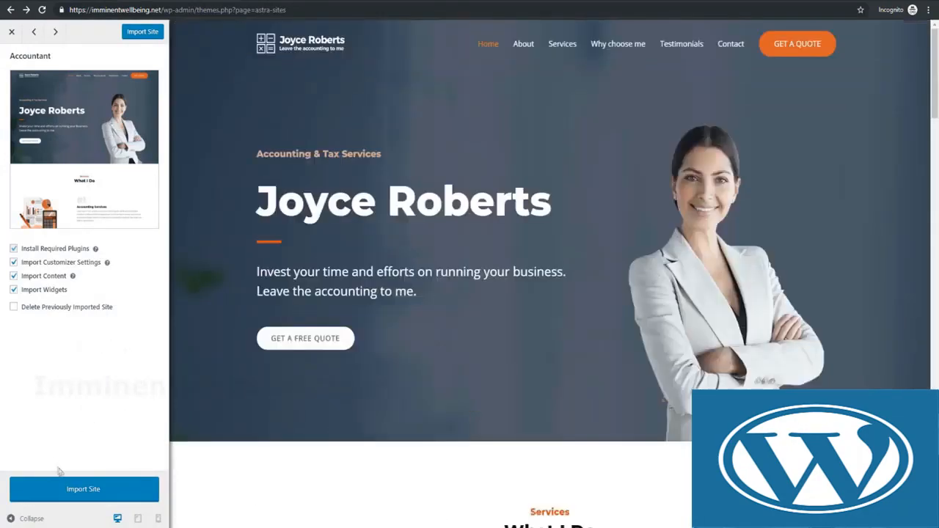
click(82, 490)
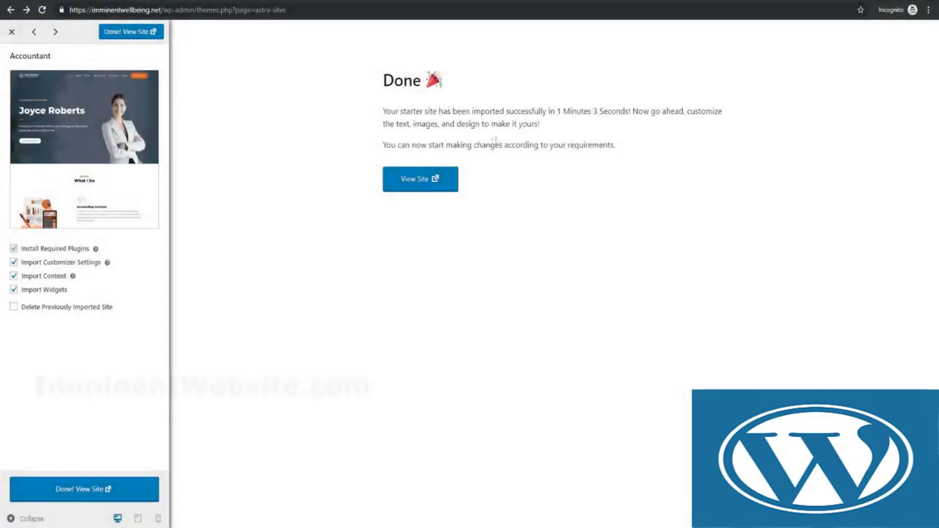
View the imported live site and examine its homepage from the hero section to the quote form and footer
click(421, 179)
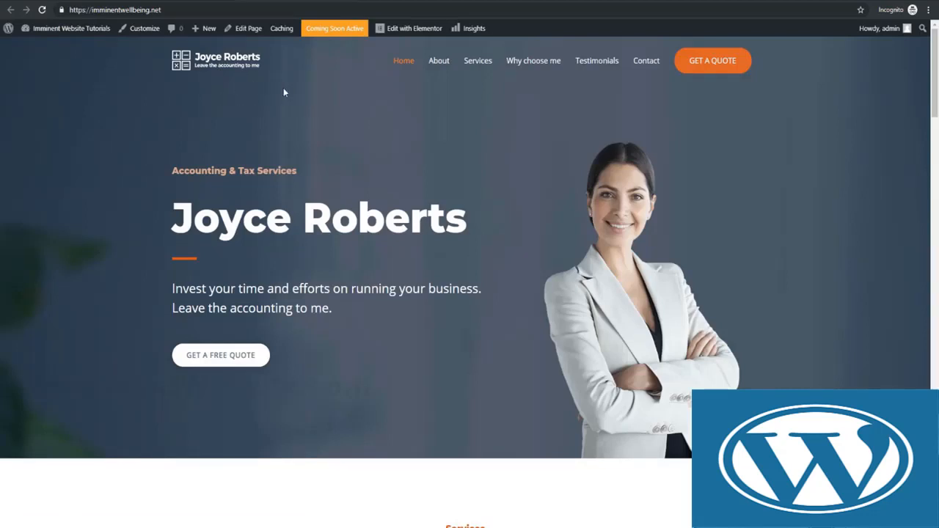
scroll(284, 92, down, 1)
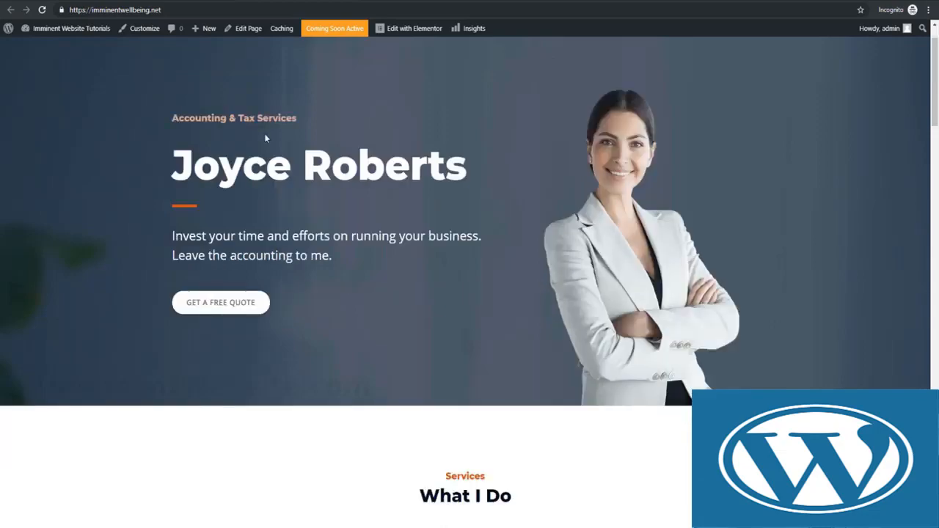
scroll(292, 157, down, 15)
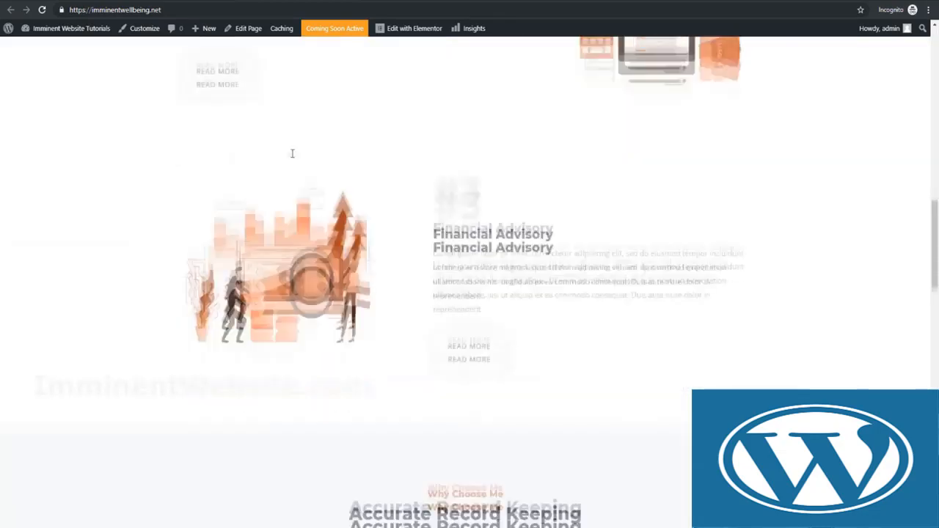
scroll(292, 158, down, 10)
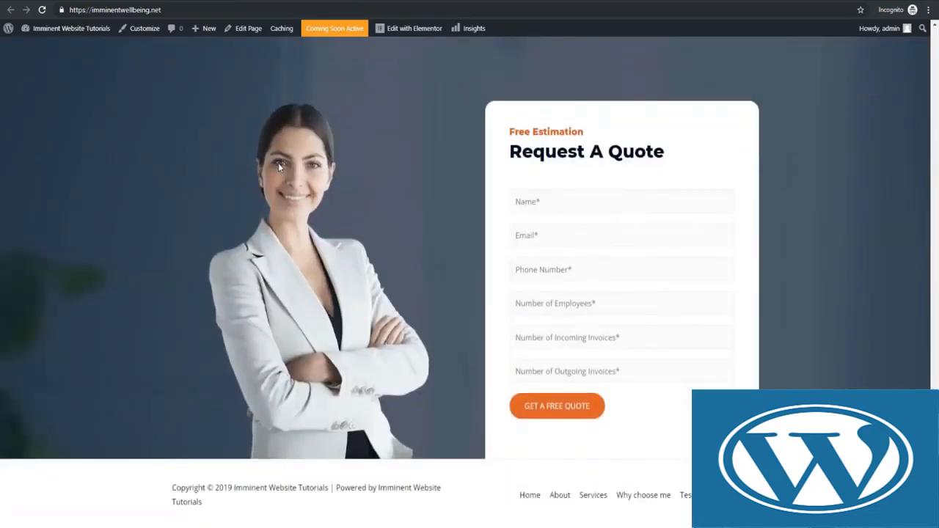
scroll(280, 168, up, 20)
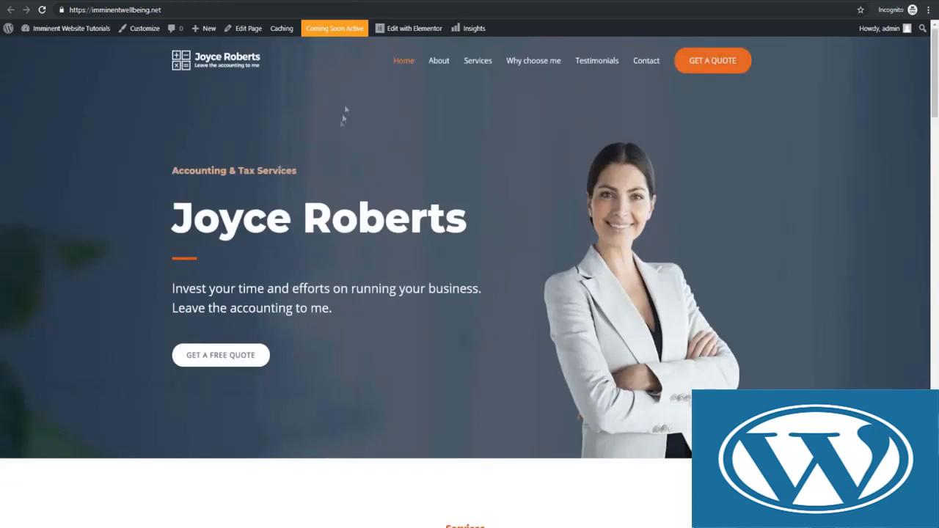
Open the homepage in the Elementor editor and replace the main hero heading with the new person's full name
click(404, 33)
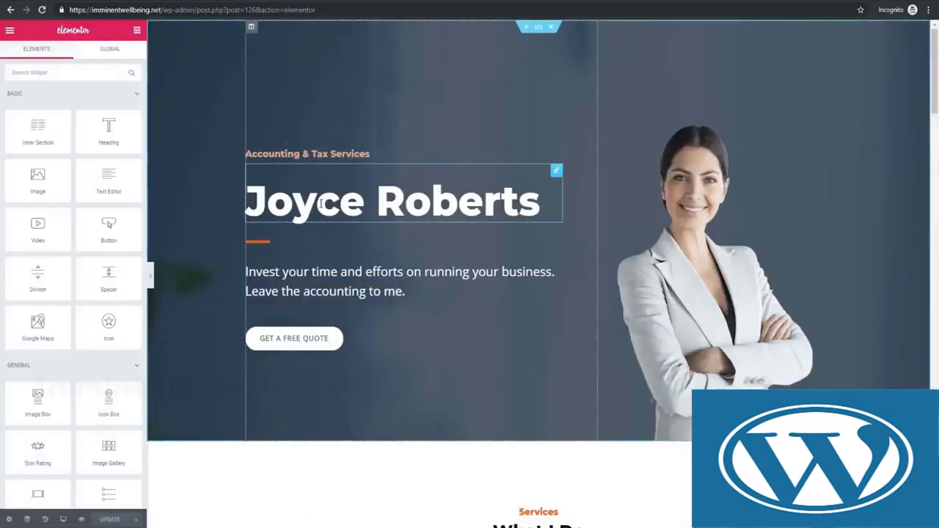
click(540, 206)
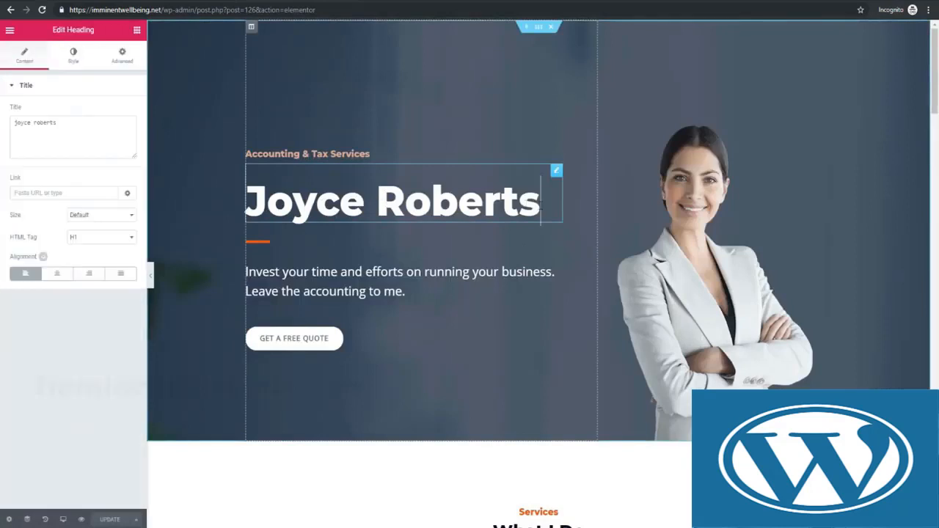
drag(541, 205, 251, 190)
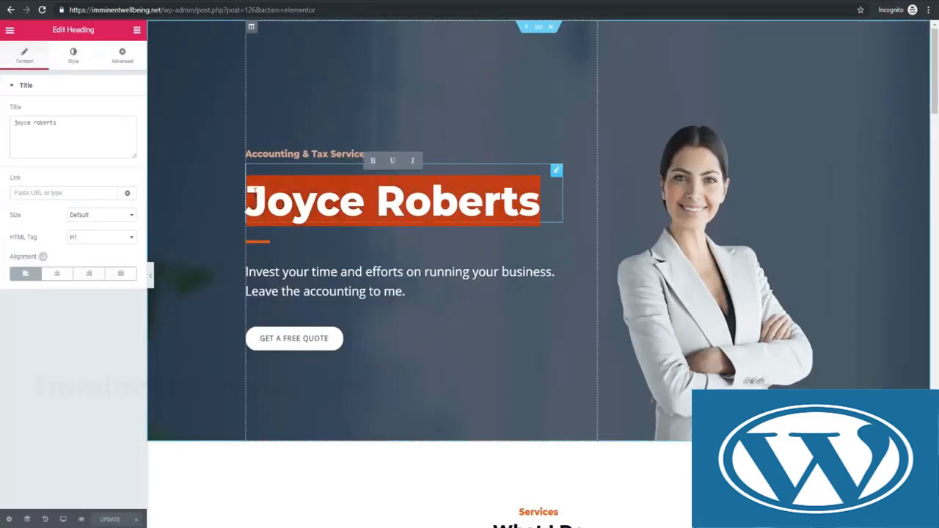
text(Anna Smith)
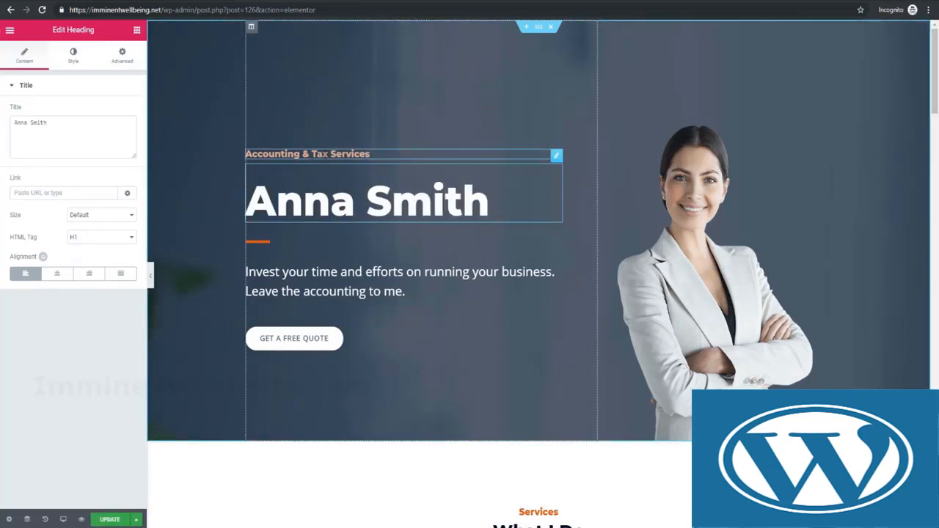
Replace "Accounting & Tax" with "Lawyer" in the small heading above the hero name
click(323, 153)
drag(326, 152, 252, 154)
key(BackSpace)
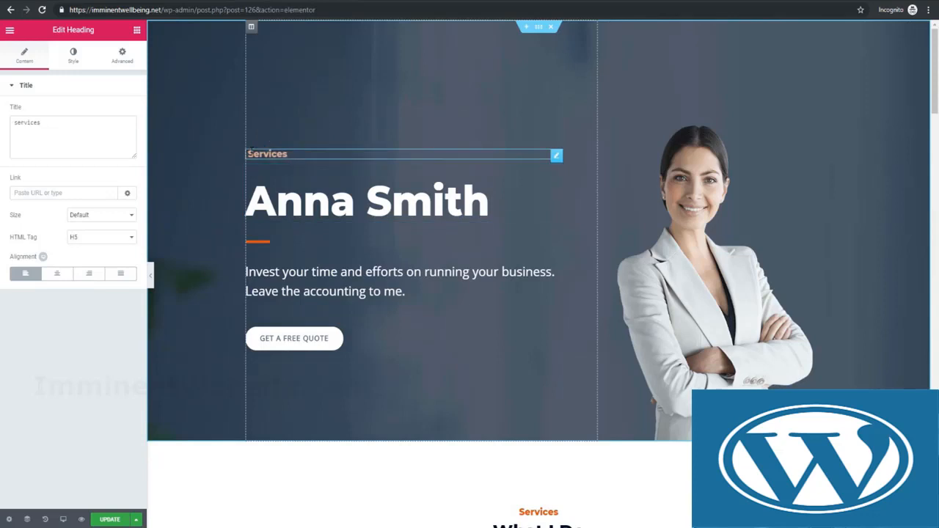
text(Lawyer)
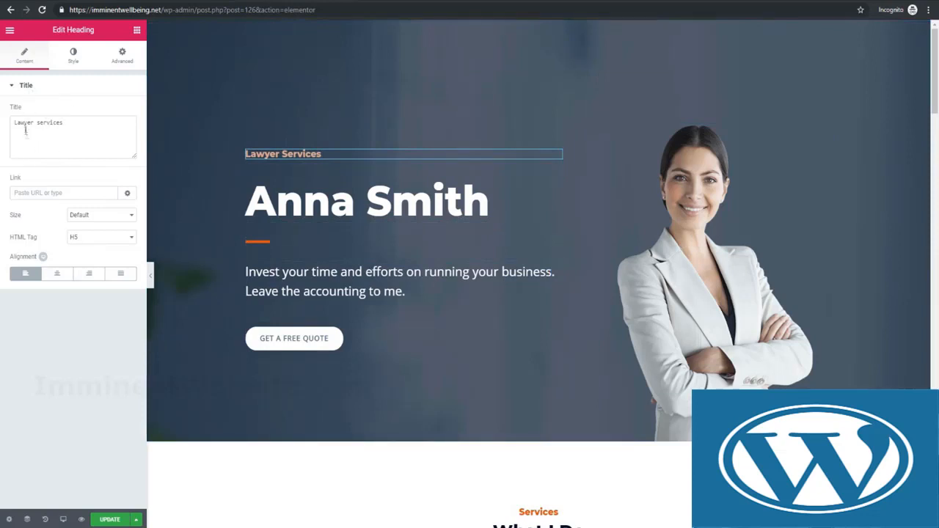
Try replacing the small heading's title with the filler text "Ldfsef" and undo the change
drag(75, 129, 17, 124)
text(Ldfsef)
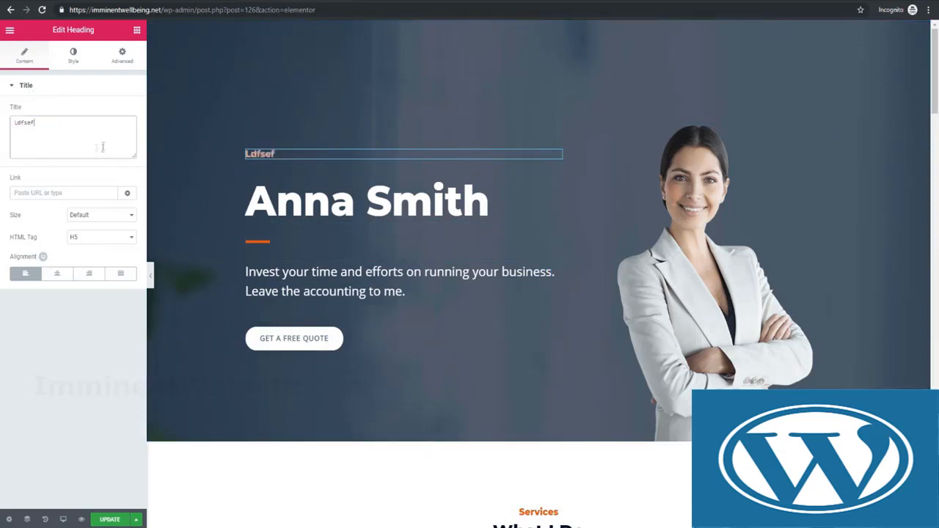
drag(102, 147, 6, 116)
click(52, 136)
key(ctrl+z)
Try right alignment on the "Lawyer Services" heading, restore left alignment, and review its HTML tag and size options
click(89, 274)
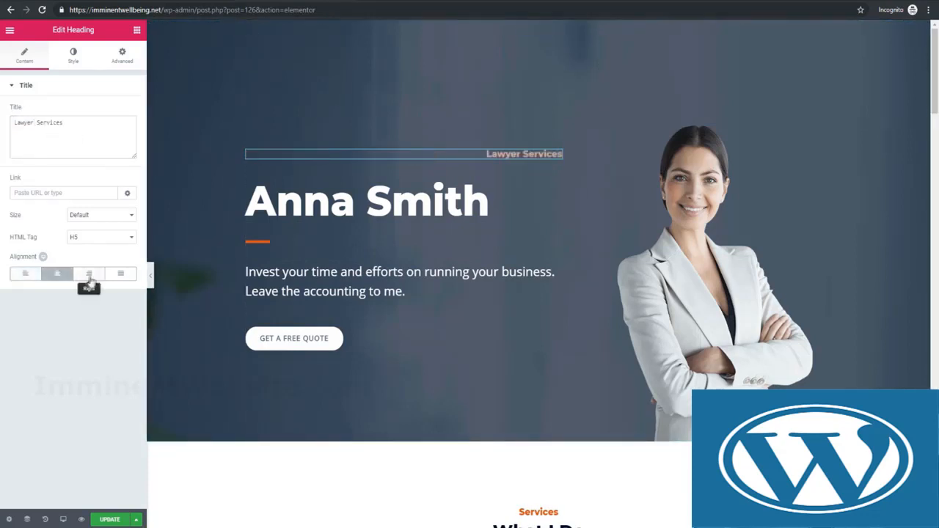
click(23, 274)
click(86, 238)
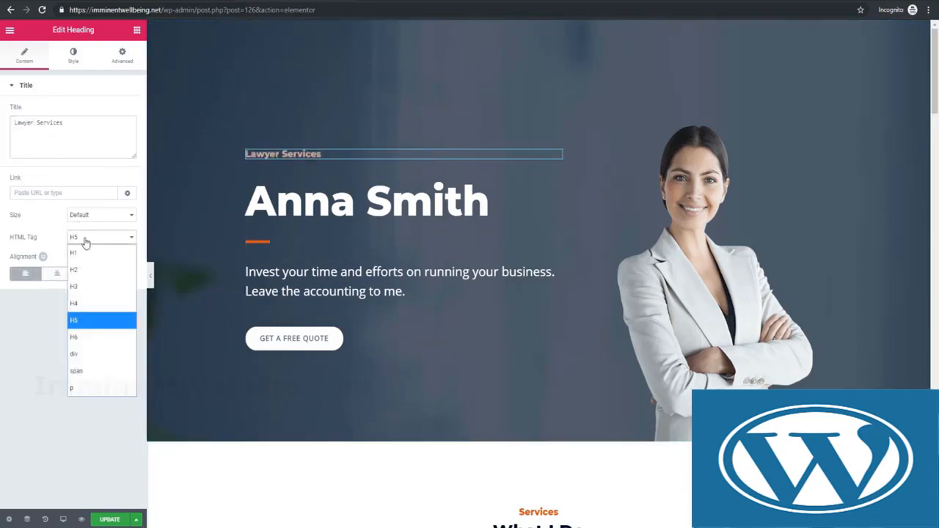
click(91, 242)
click(90, 220)
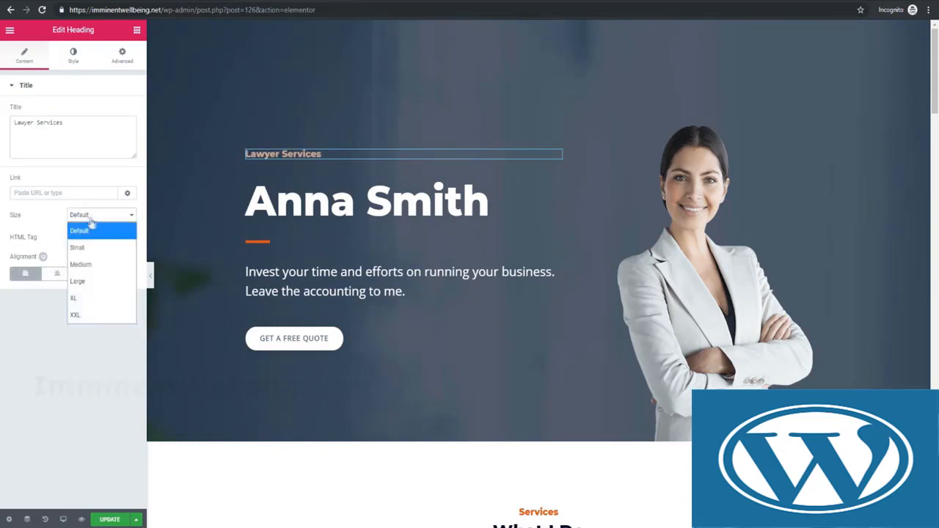
click(88, 221)
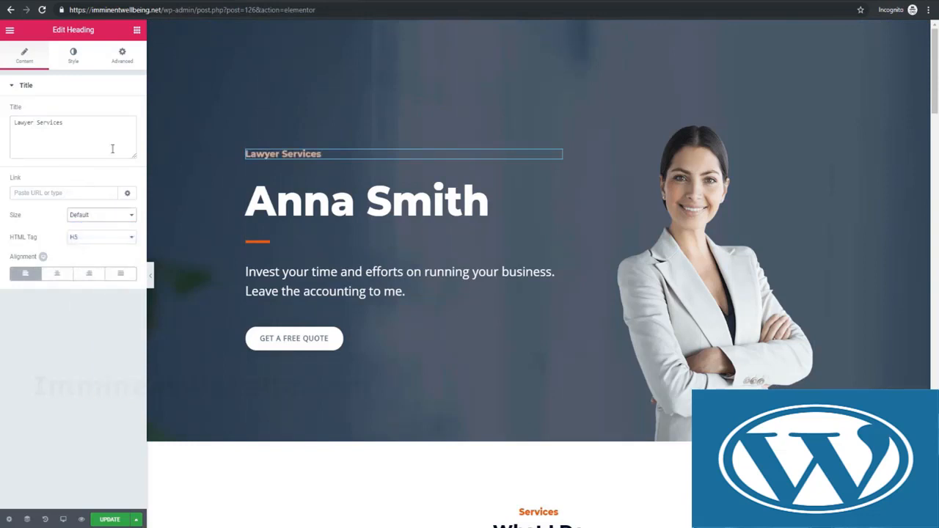
Change the text color of the "Lawyer Services" heading to light pink
click(71, 57)
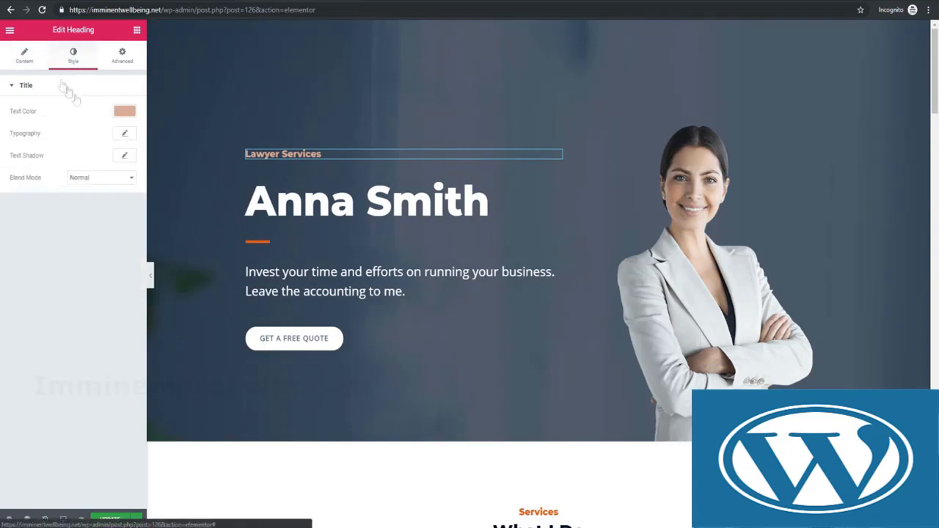
click(123, 110)
click(97, 130)
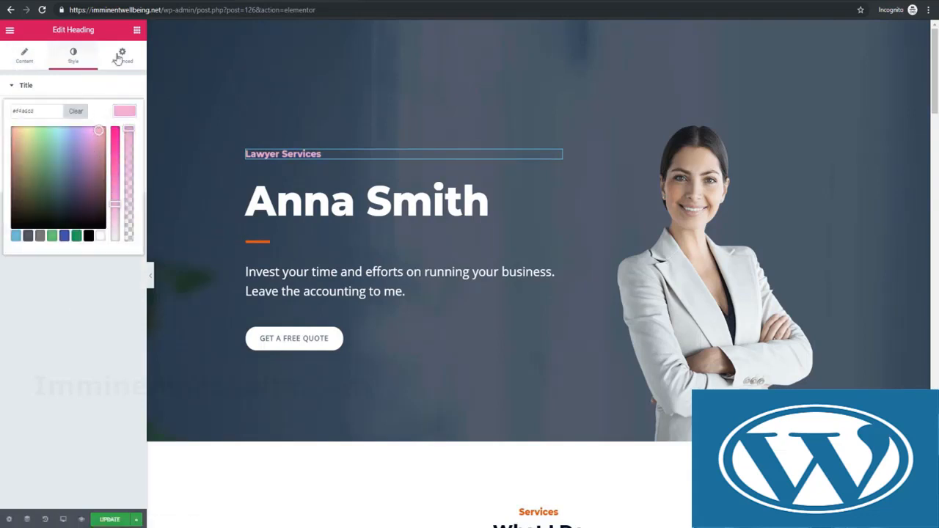
Review the "Lawyer Services" heading's spacing, motion effects, background, border, custom positioning and responsive visibility options
click(119, 57)
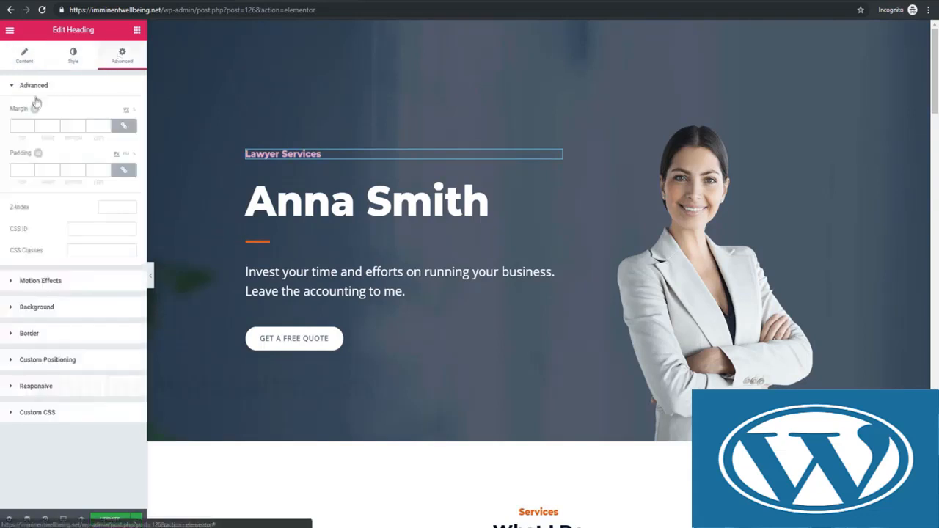
click(22, 282)
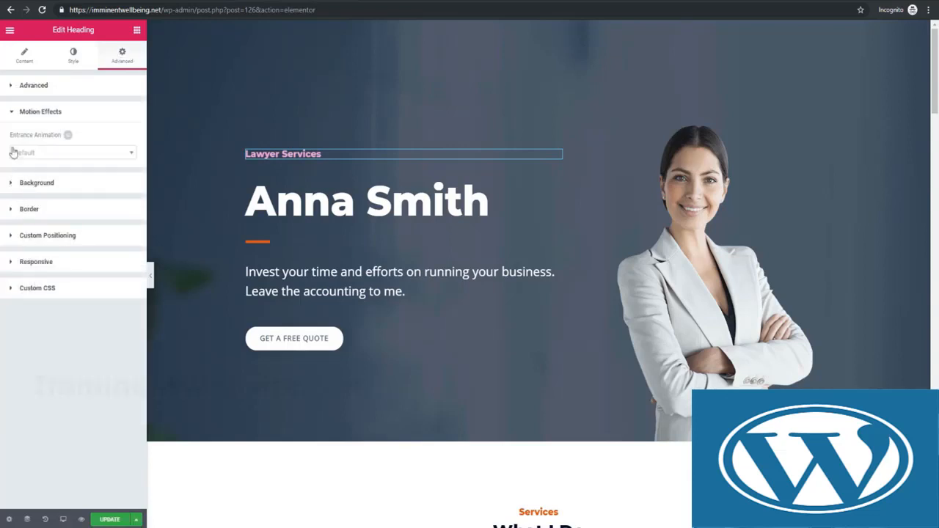
click(9, 184)
click(15, 221)
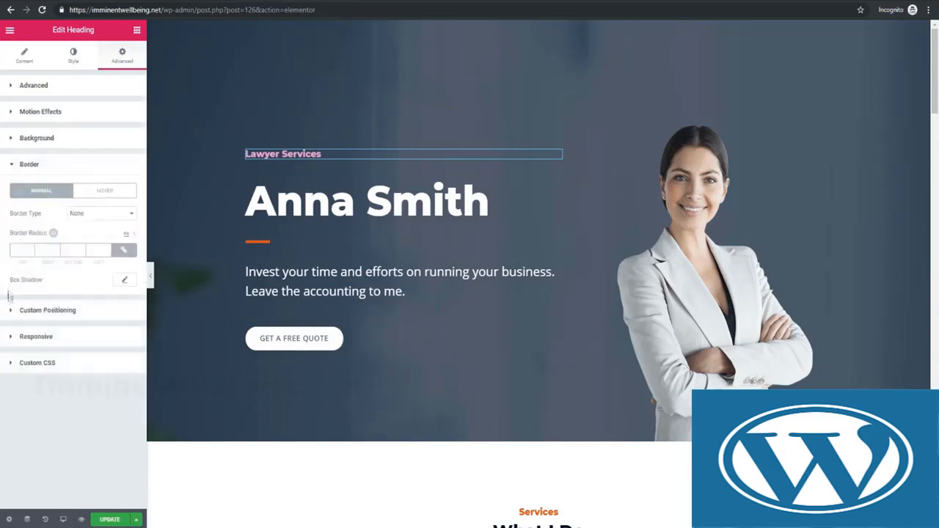
click(14, 312)
click(23, 272)
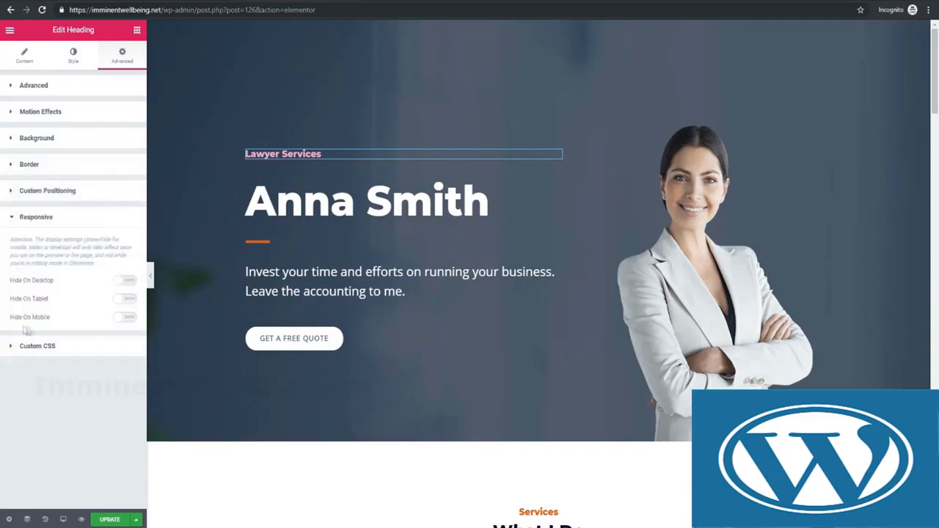
click(34, 214)
click(22, 50)
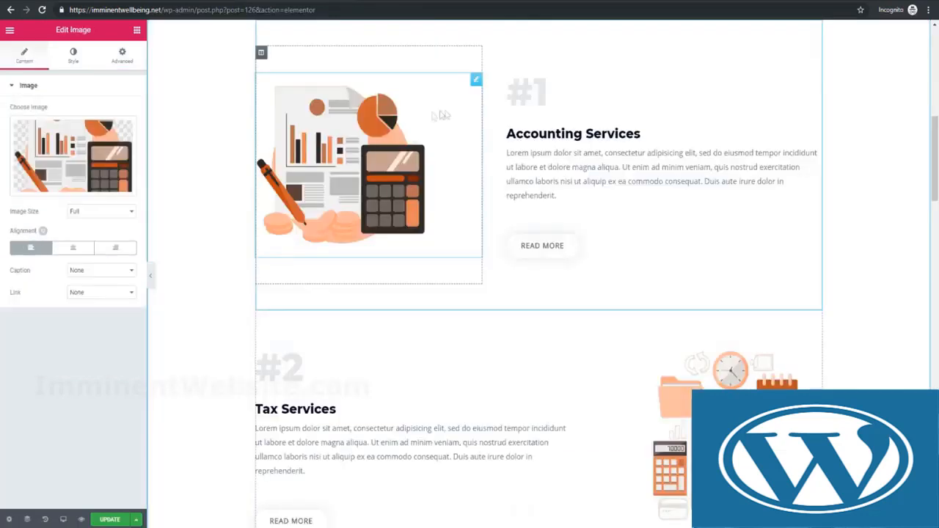
Replace the Accounting Services image with feature3-free-img.png from the media library
click(70, 161)
click(113, 77)
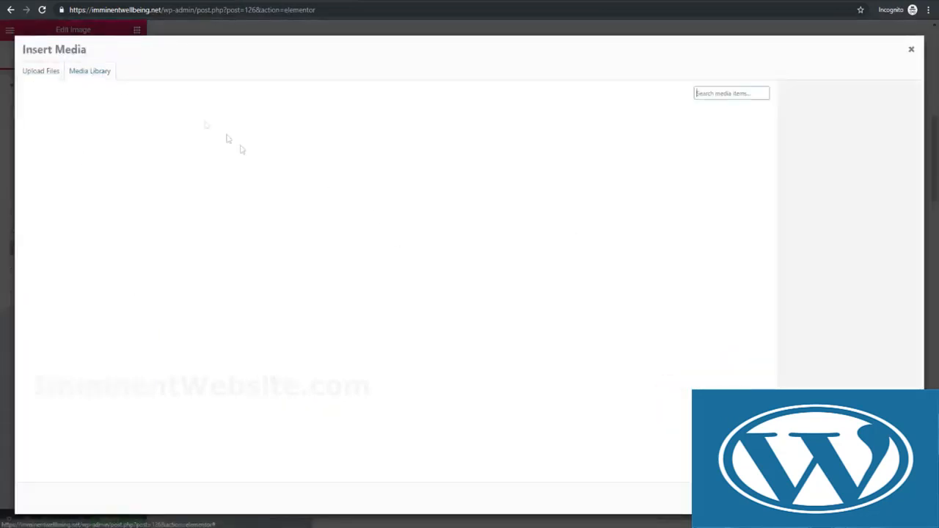
click(33, 73)
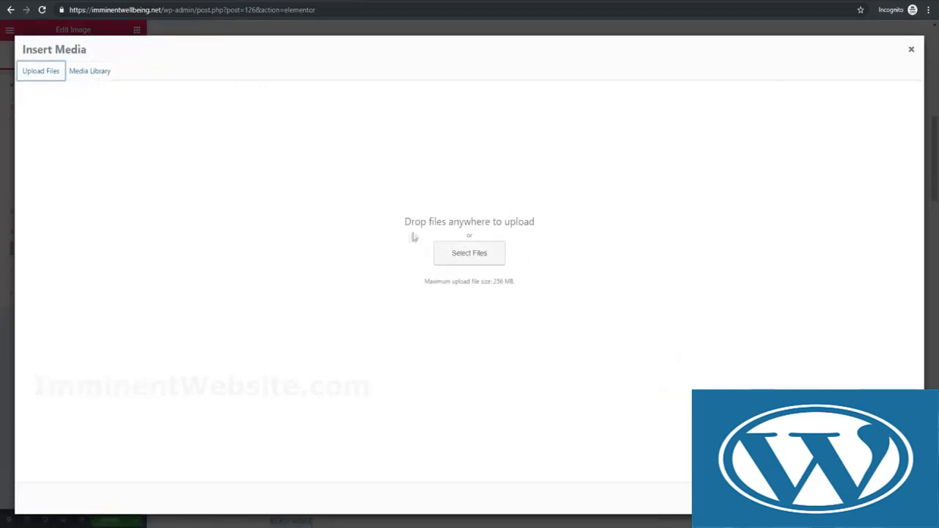
click(91, 71)
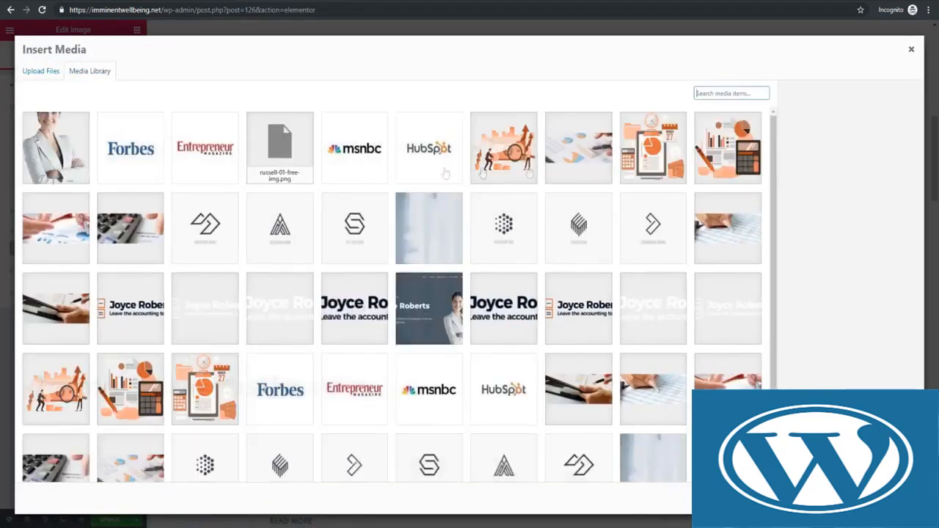
scroll(639, 321, down, 3)
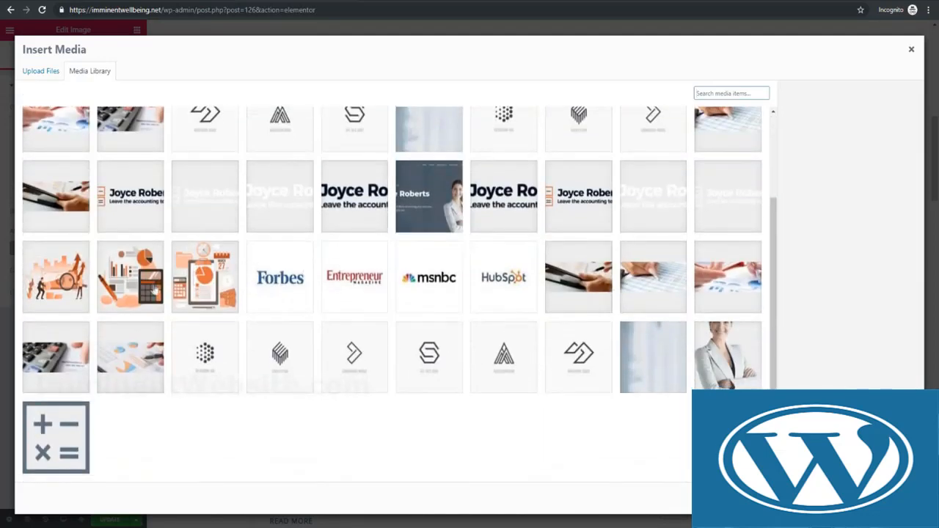
scroll(156, 290, up, 1)
click(66, 327)
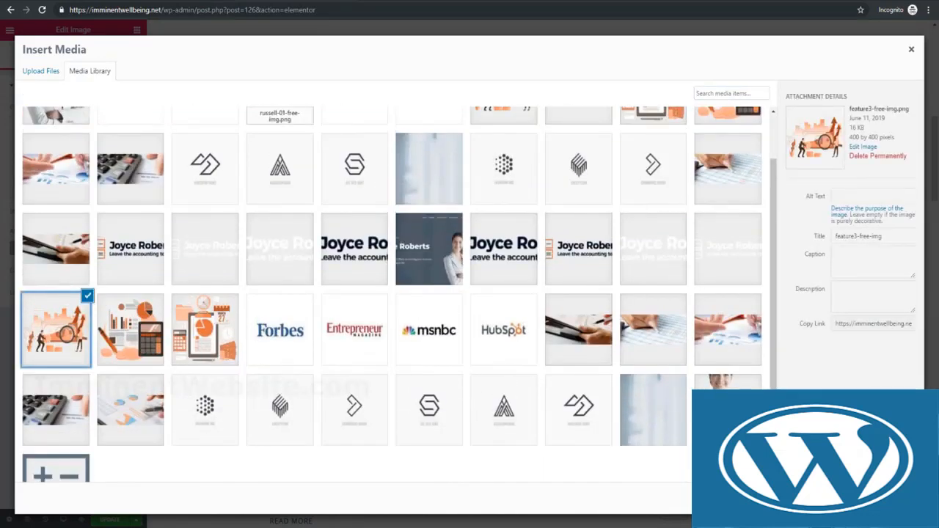
click(893, 499)
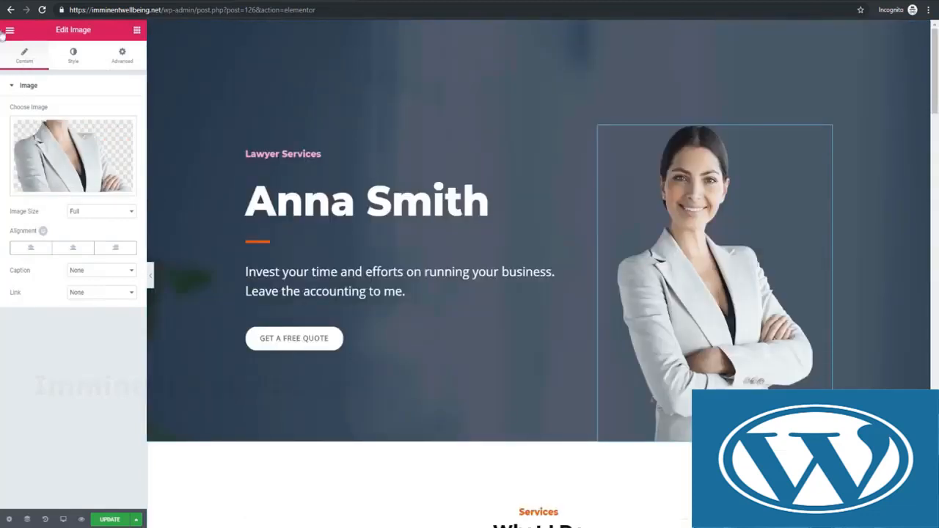
Add an Icon List widget between the orange divider and the intro text in the hero section
click(10, 31)
click(10, 30)
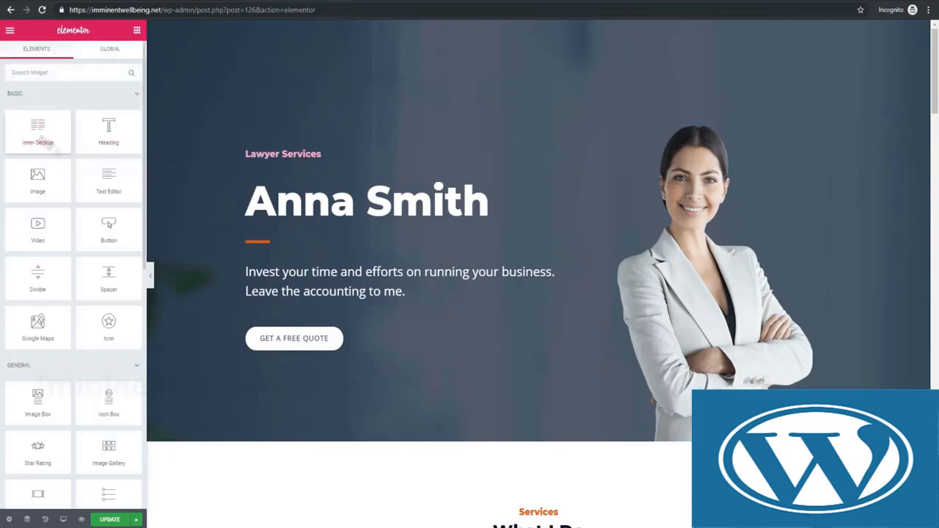
scroll(44, 162, down, 3)
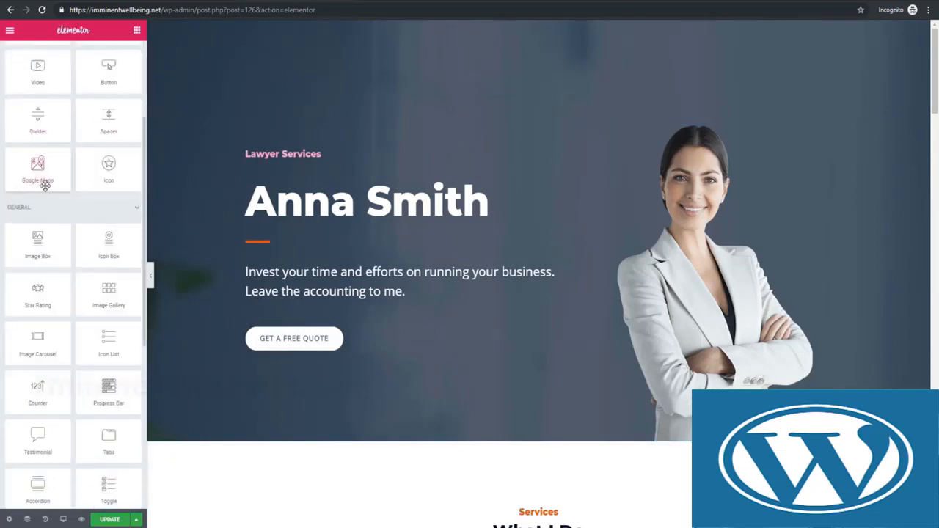
drag(108, 340, 301, 270)
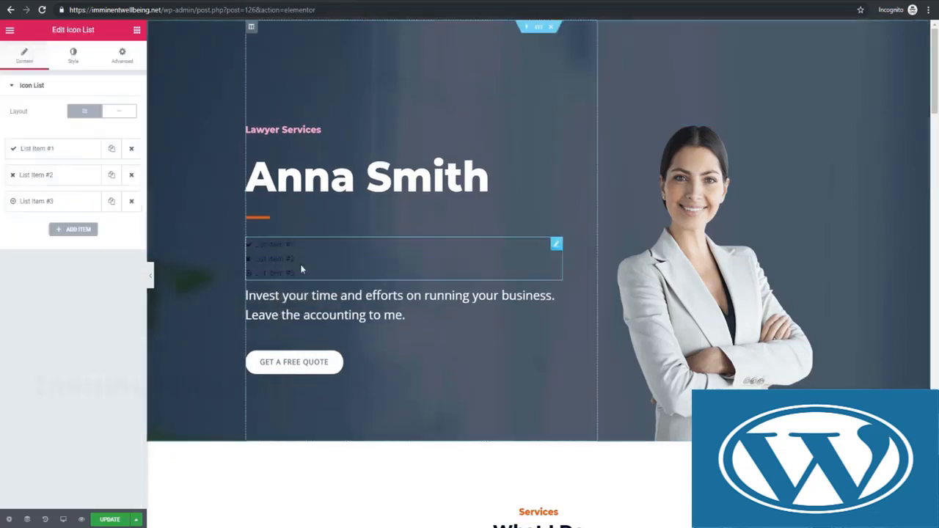
Add a Progress Bar widget directly below the orange divider, above the icon list
click(137, 30)
scroll(79, 329, down, 1)
drag(109, 339, 274, 248)
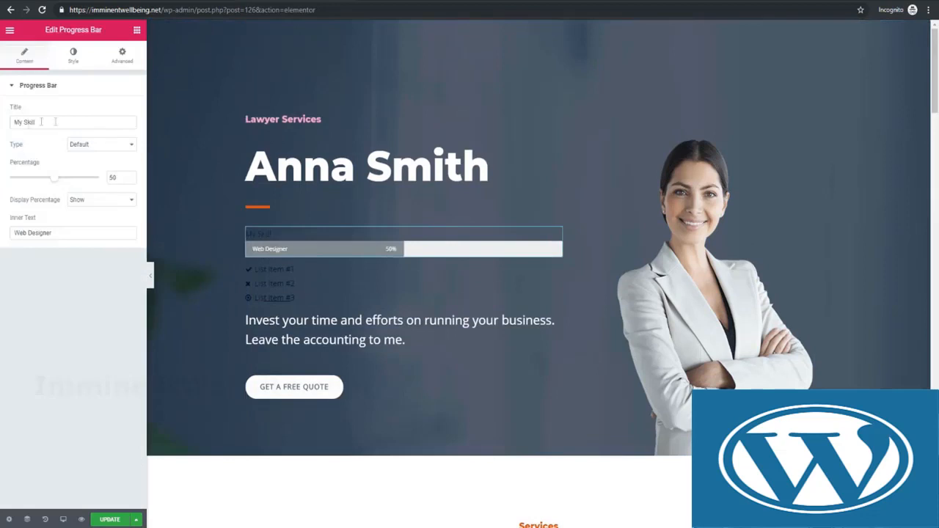
Add a Social Icons widget to the hero's text column and place it below the orange divider
click(10, 31)
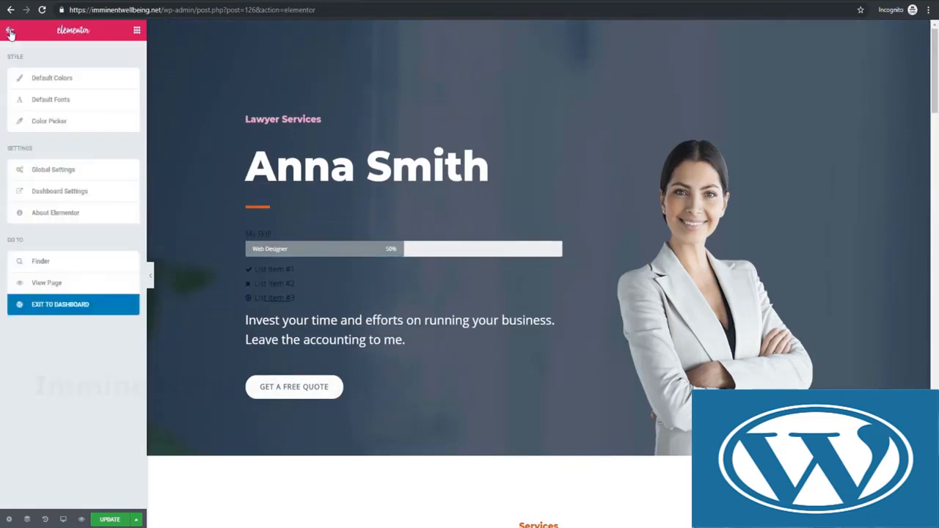
click(11, 31)
scroll(58, 157, down, 5)
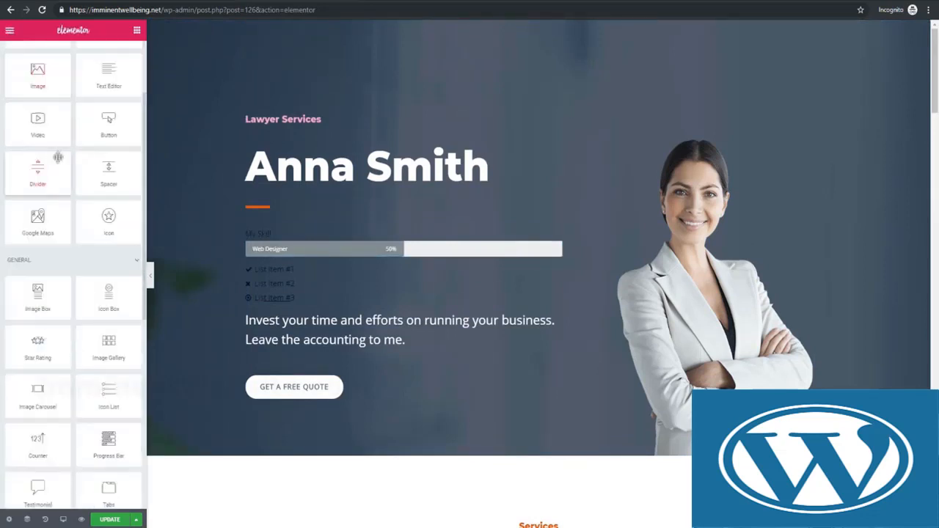
scroll(70, 168, down, 3)
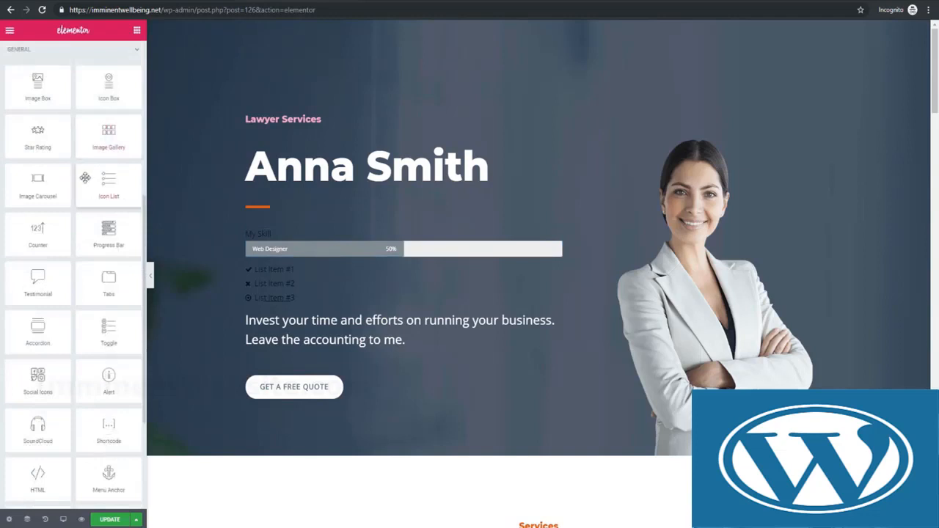
scroll(85, 178, down, 2)
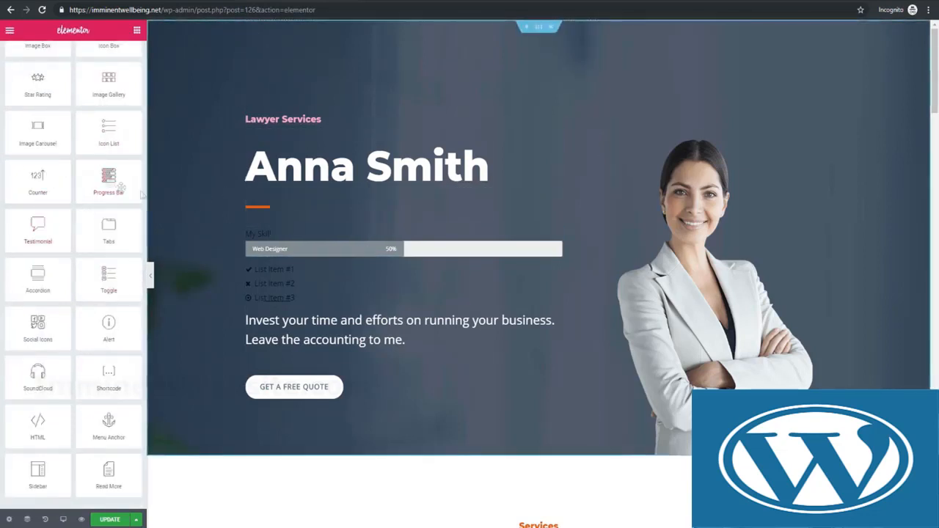
scroll(66, 202, down, 2)
scroll(62, 207, down, 1)
scroll(66, 279, up, 9)
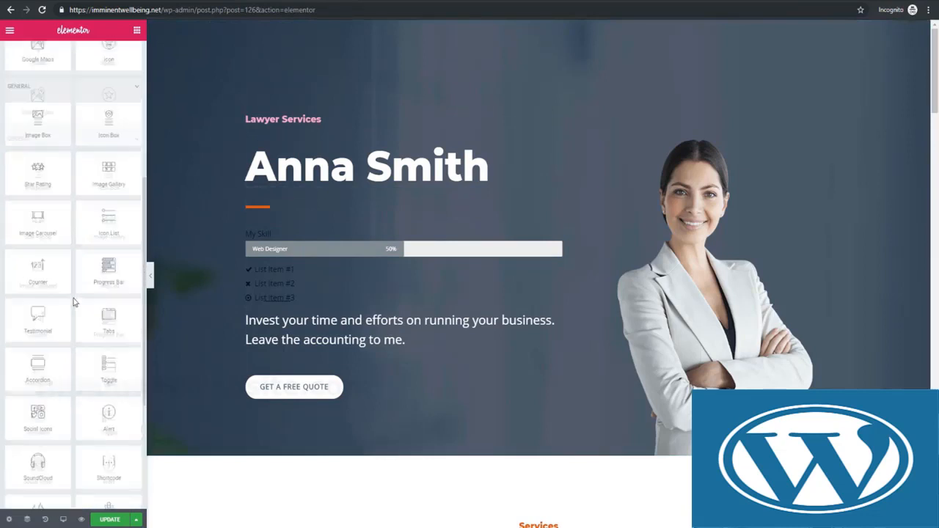
scroll(72, 297, down, 8)
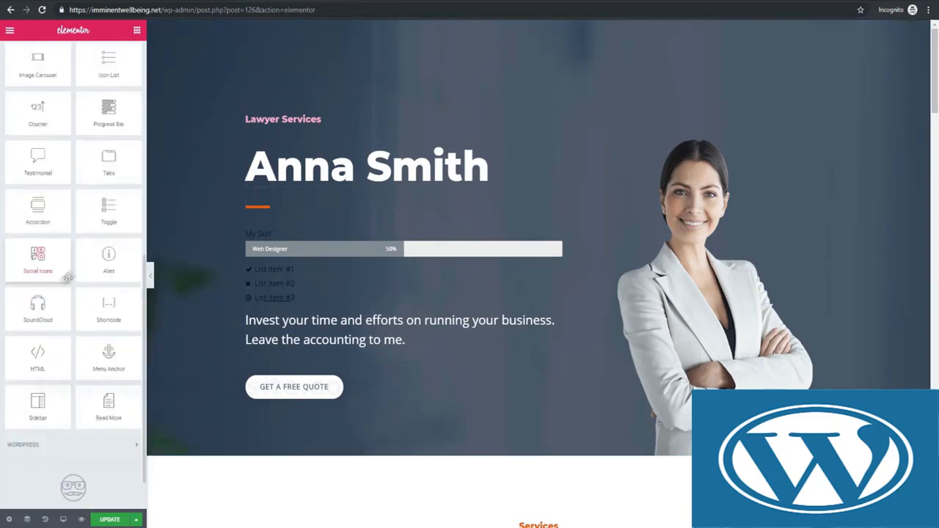
drag(36, 258, 298, 99)
drag(301, 137, 320, 319)
Move the intro text to the top of the hero column, and try the name heading above the portrait before placing it below the divider
drag(555, 346, 473, 123)
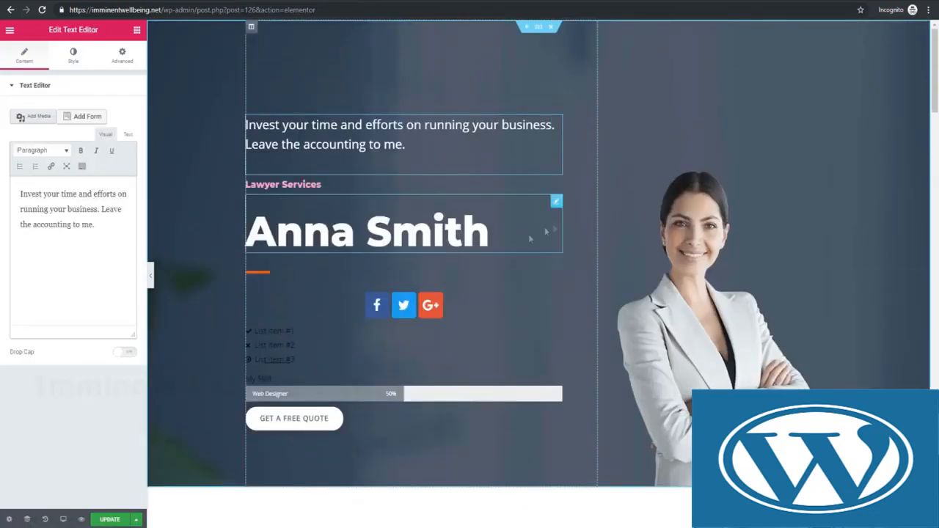
drag(555, 207, 665, 176)
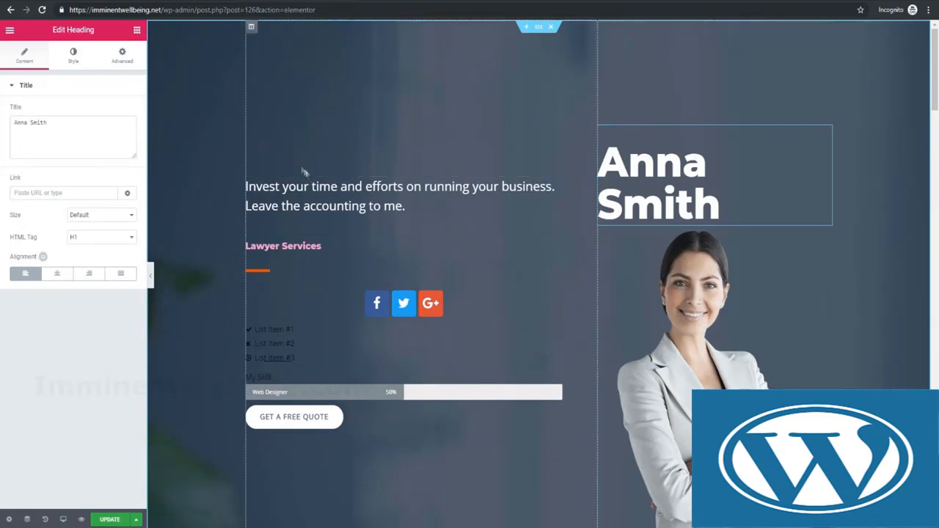
drag(826, 132, 448, 246)
Delete the Social Icons widget from the hero section
click(556, 301)
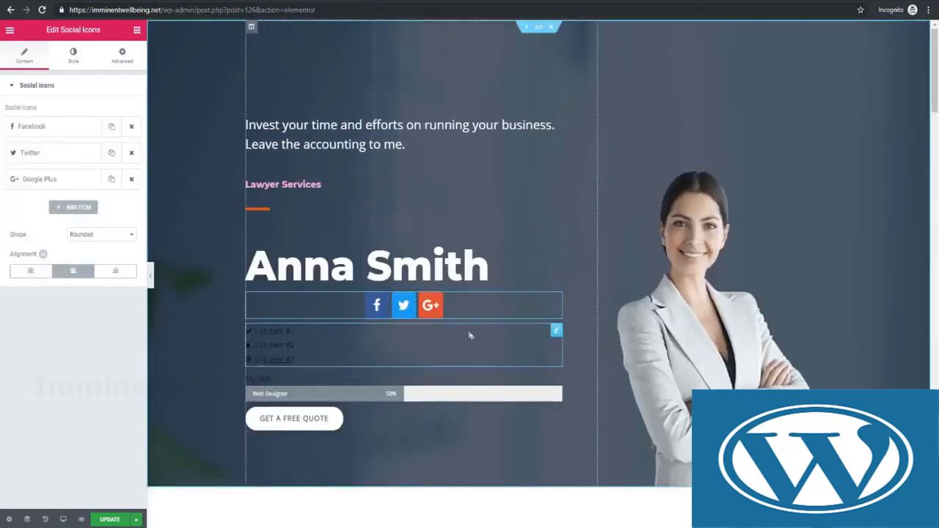
right_click(427, 306)
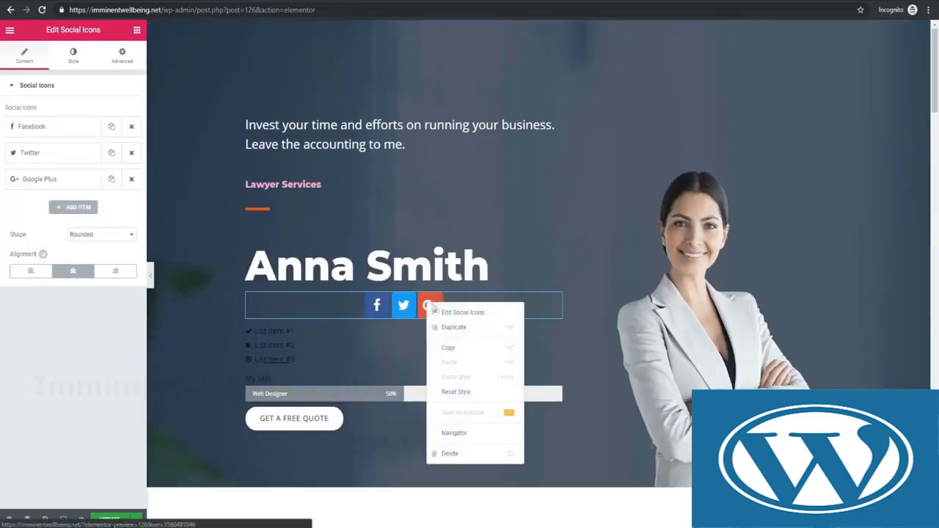
click(465, 458)
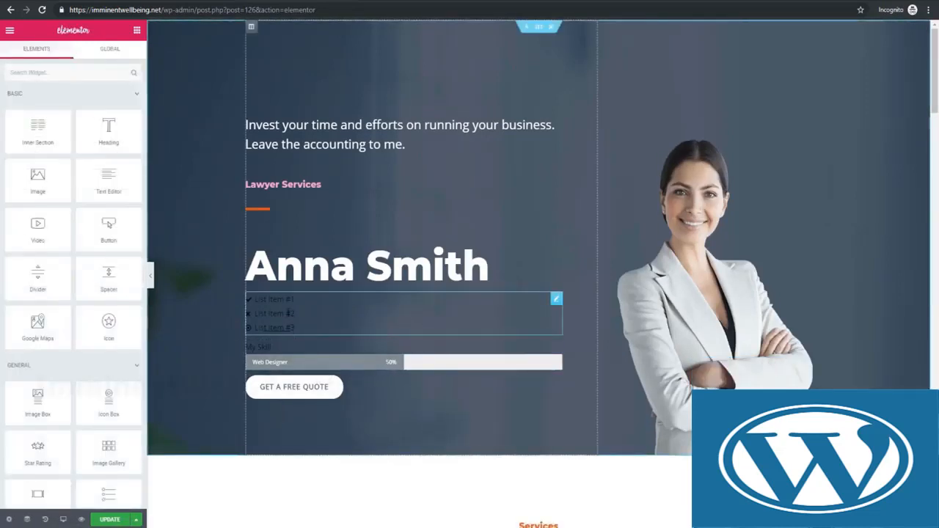
Duplicate the icon list below the name heading and delete both the copy and the original
right_click(467, 315)
click(489, 341)
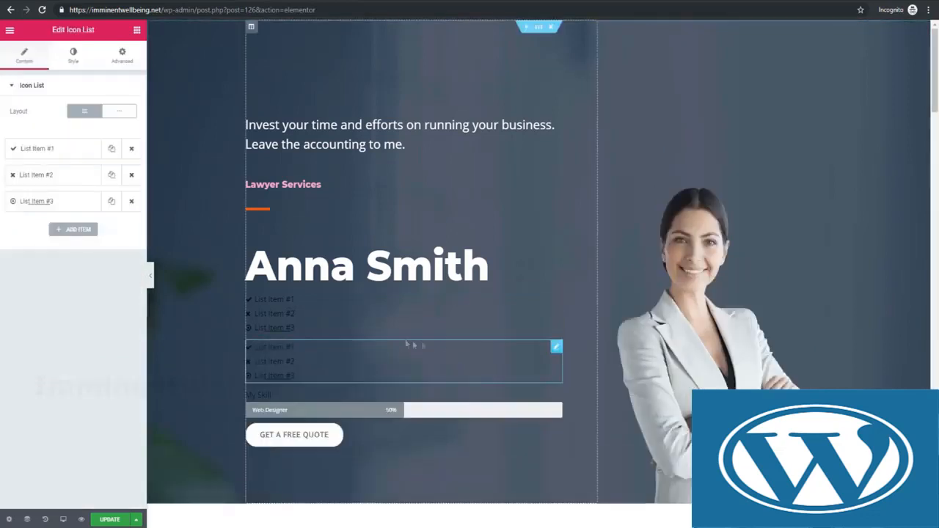
right_click(461, 359)
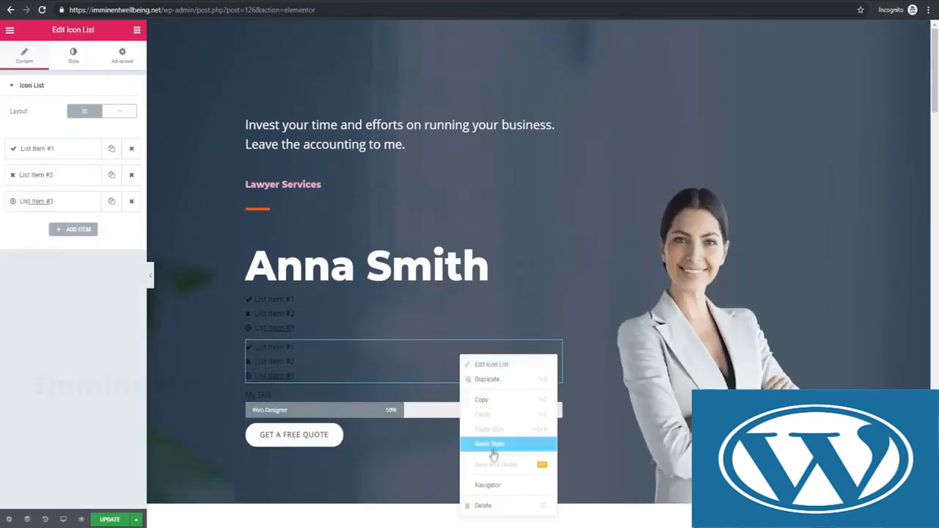
click(483, 506)
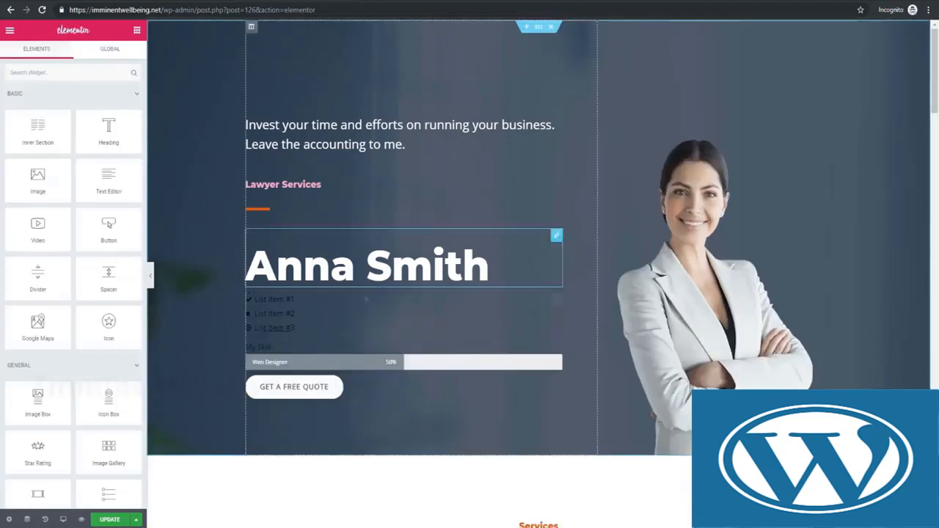
right_click(339, 311)
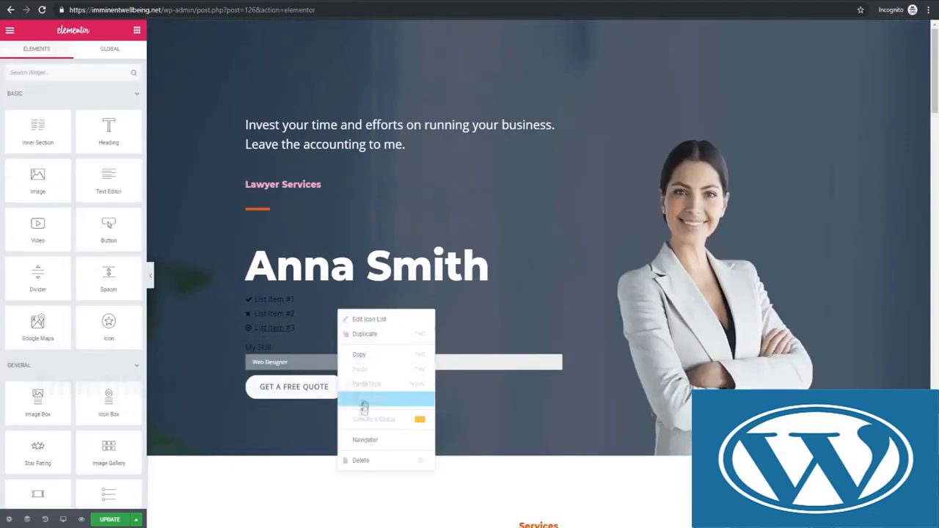
click(364, 461)
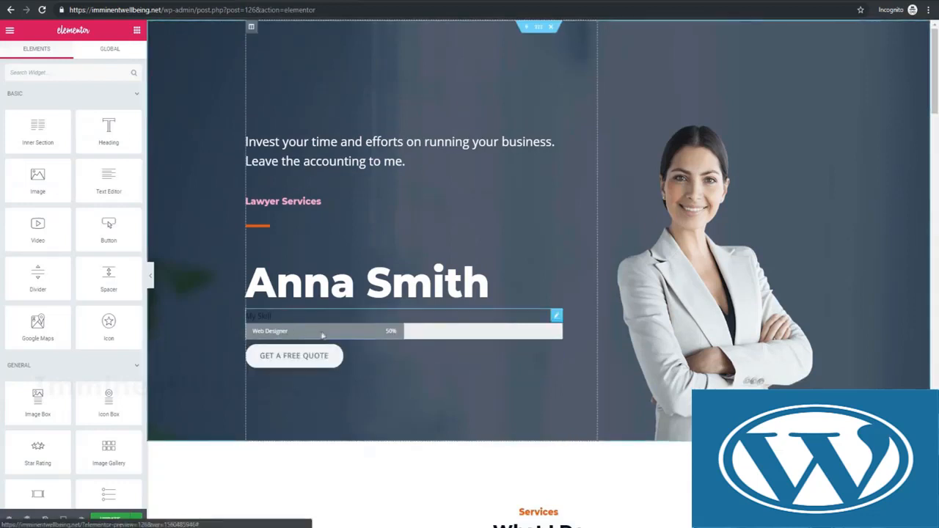
Move the progress bar above the intro text and delete it
drag(389, 332, 398, 156)
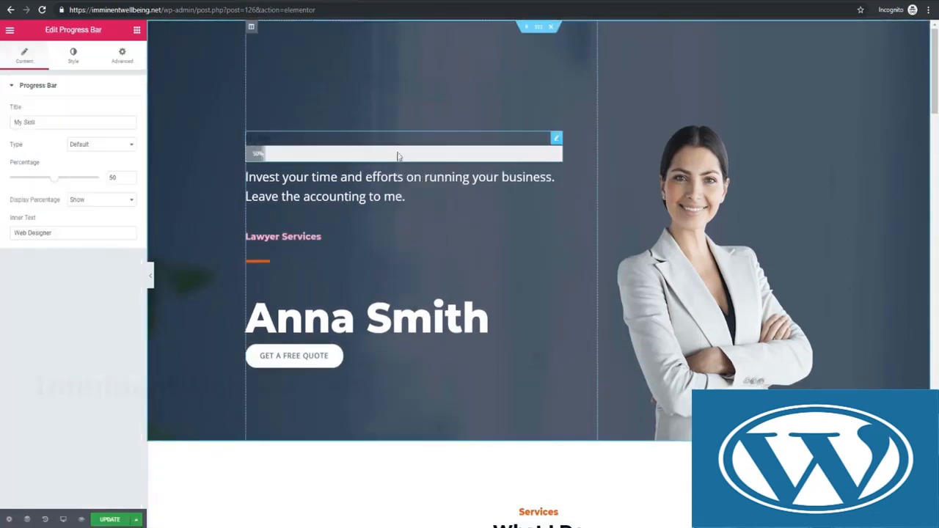
right_click(495, 159)
click(519, 307)
Move the intro text between the name heading and the "Get a Free Quote" button, and update the page
drag(557, 158, 464, 298)
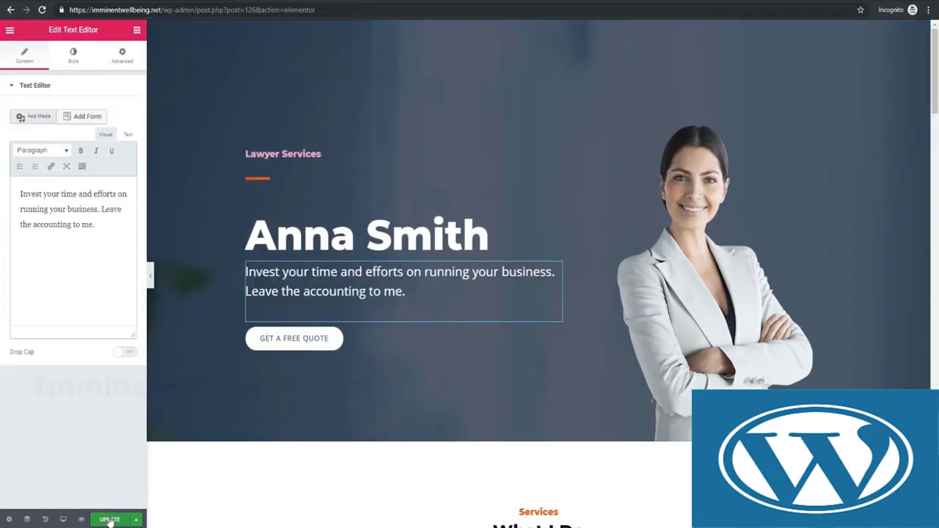
click(112, 521)
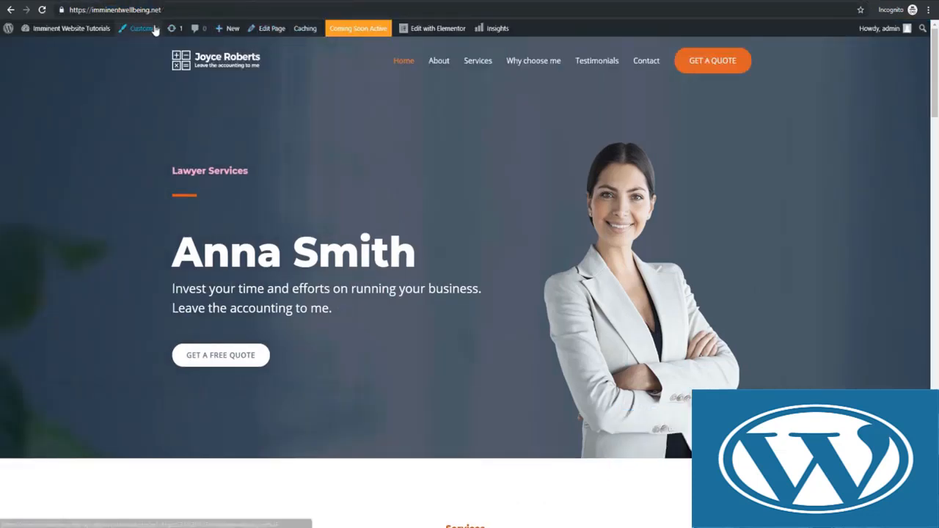
Open the theme Customizer for the live homepage
click(141, 31)
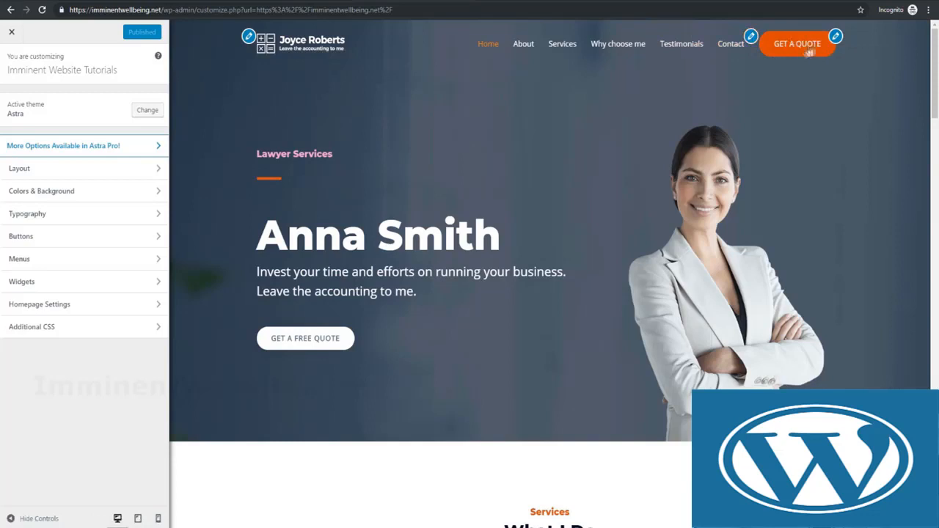
Choose the HubSpot image logo-03-free-img.jpg from the media library as the replacement site logo
click(249, 36)
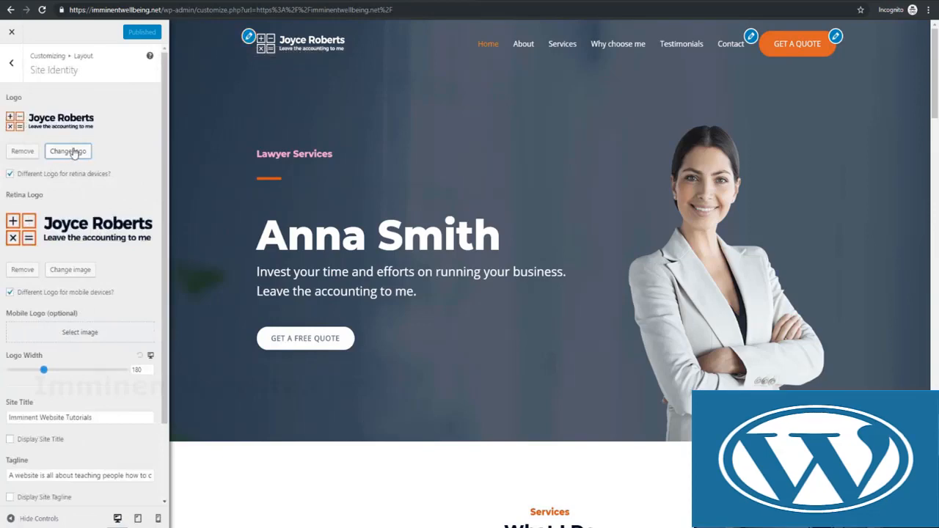
click(73, 152)
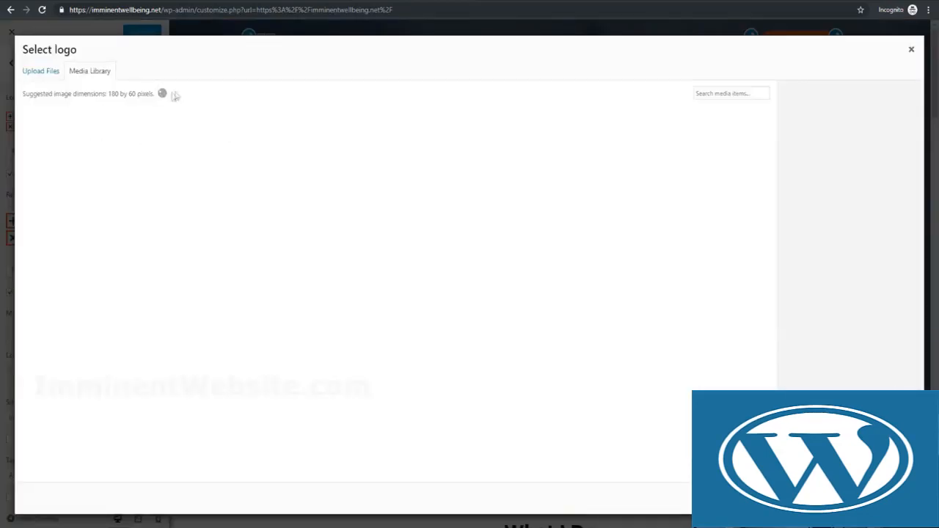
click(54, 72)
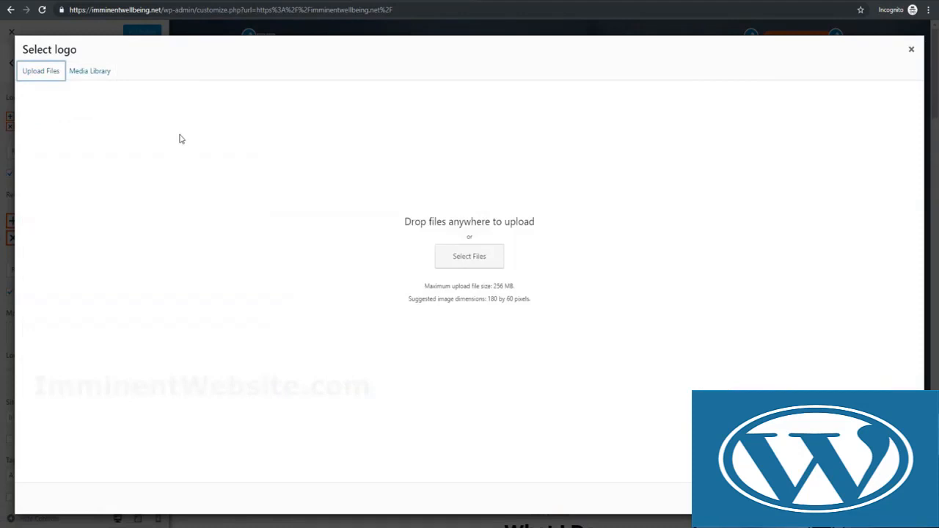
click(89, 71)
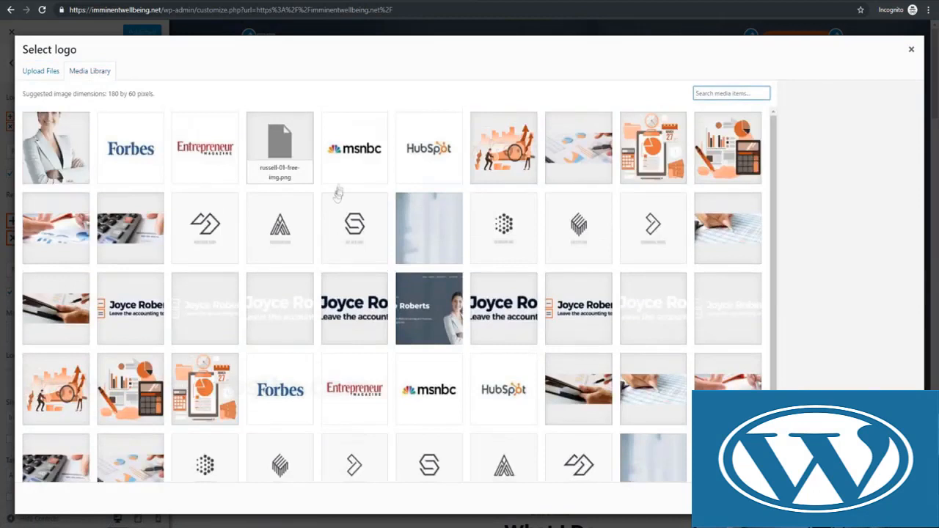
click(429, 160)
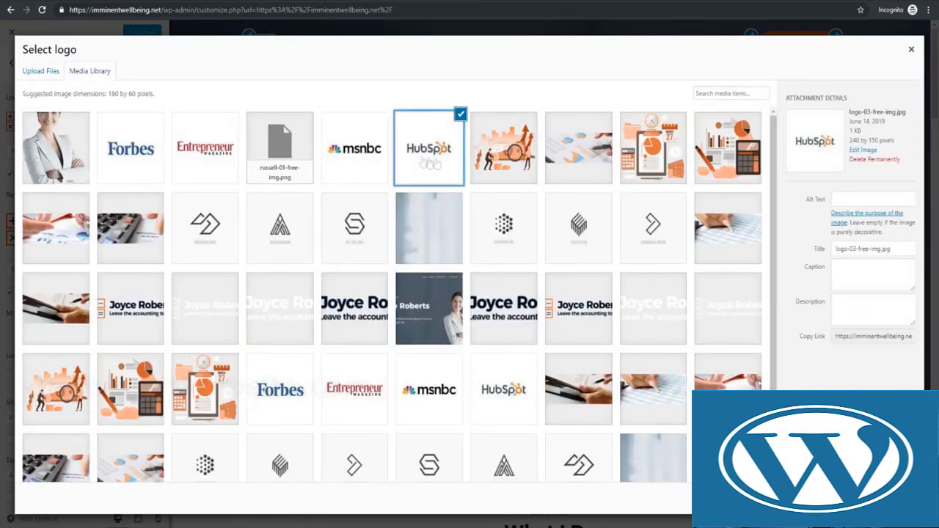
click(896, 499)
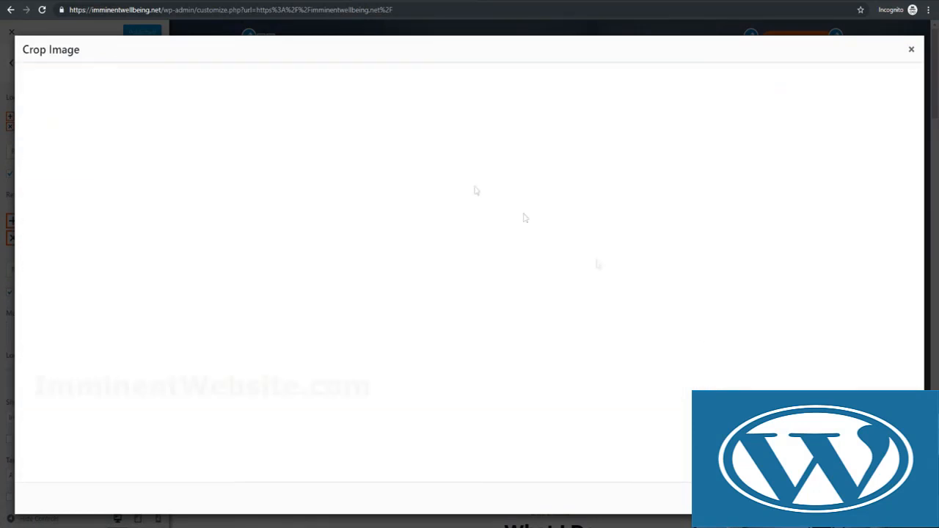
Crop the logo image closely around the HubSpot wordmark, apply it, and remove it from the site identity
drag(413, 121, 449, 115)
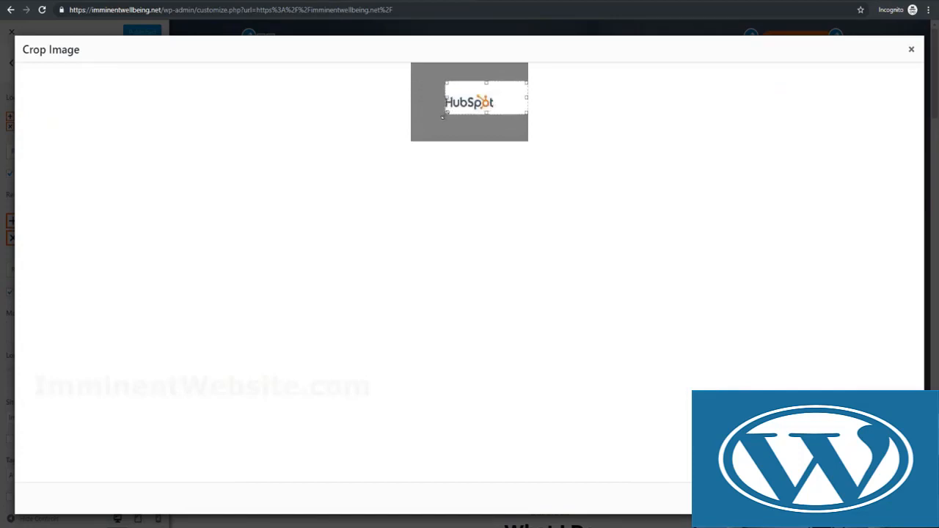
drag(528, 119, 504, 114)
drag(472, 81, 471, 87)
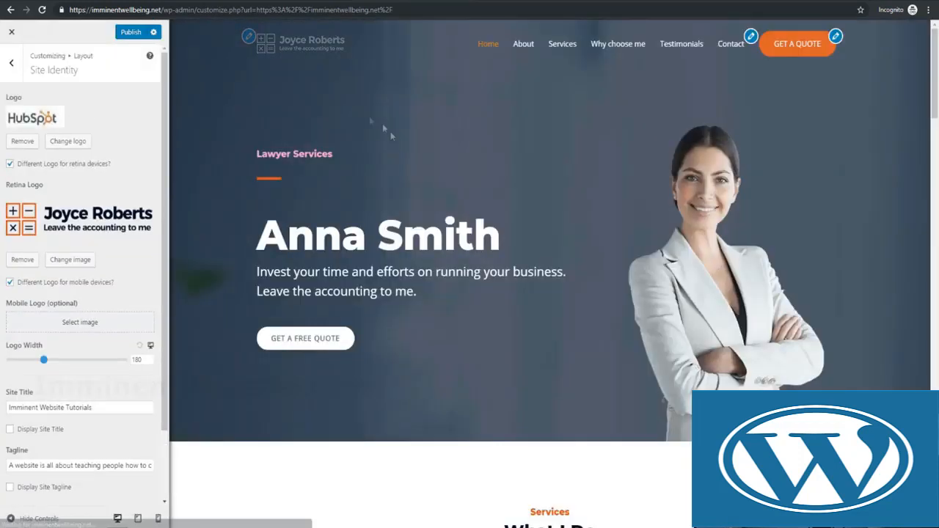
click(23, 141)
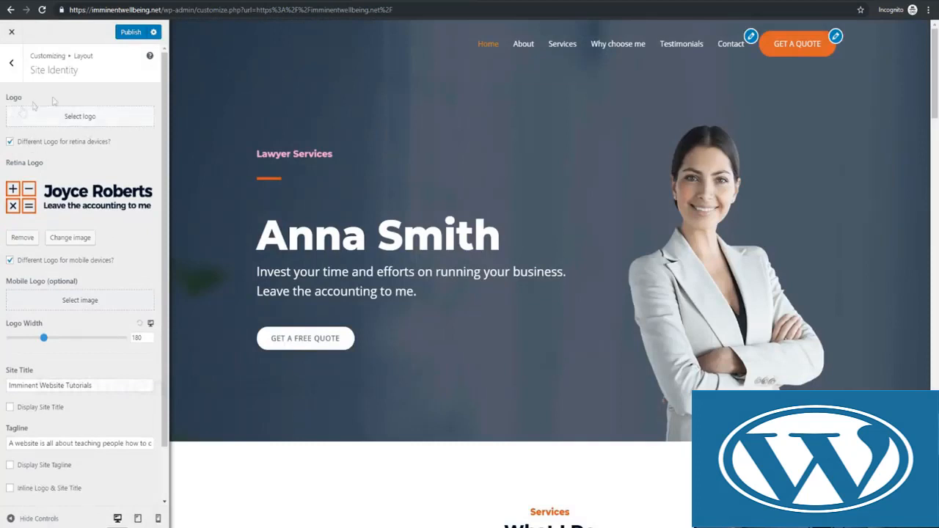
Examine the primary header and menu location settings, and leave the Customizer without saving the changes
click(752, 36)
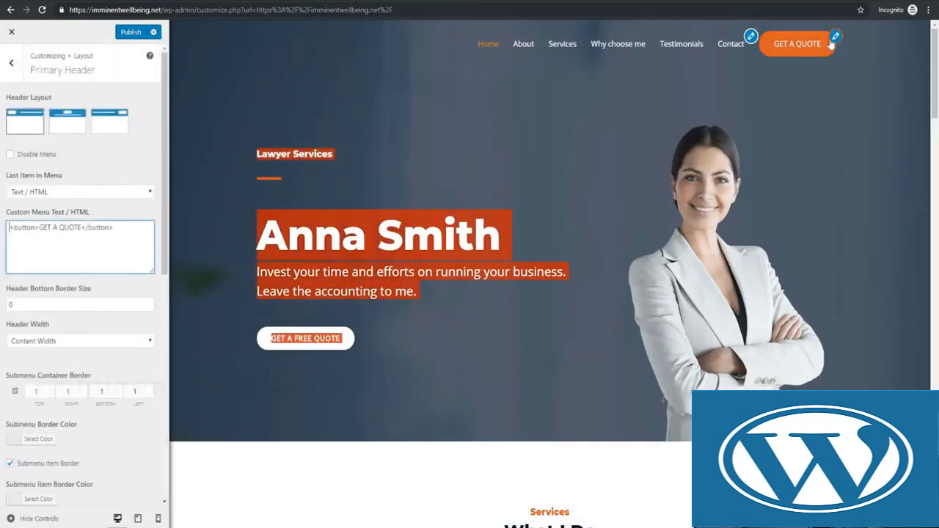
click(836, 37)
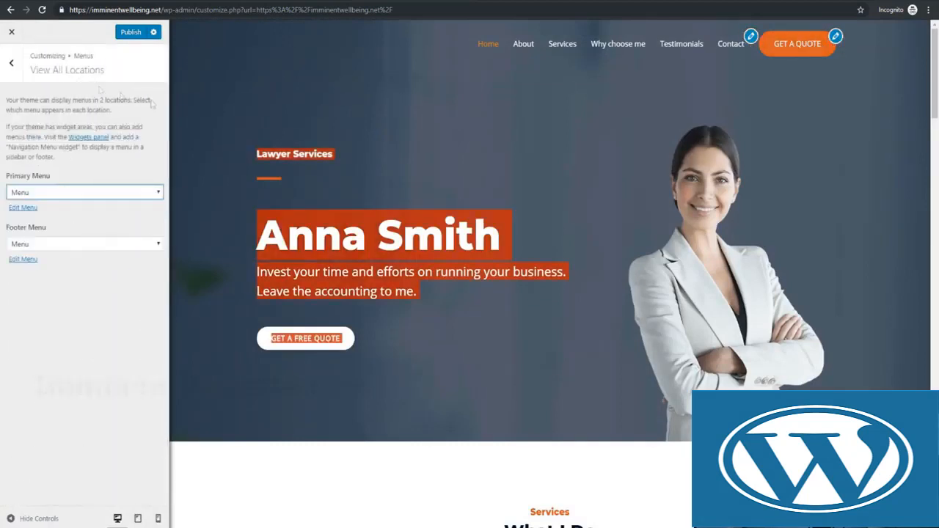
click(257, 109)
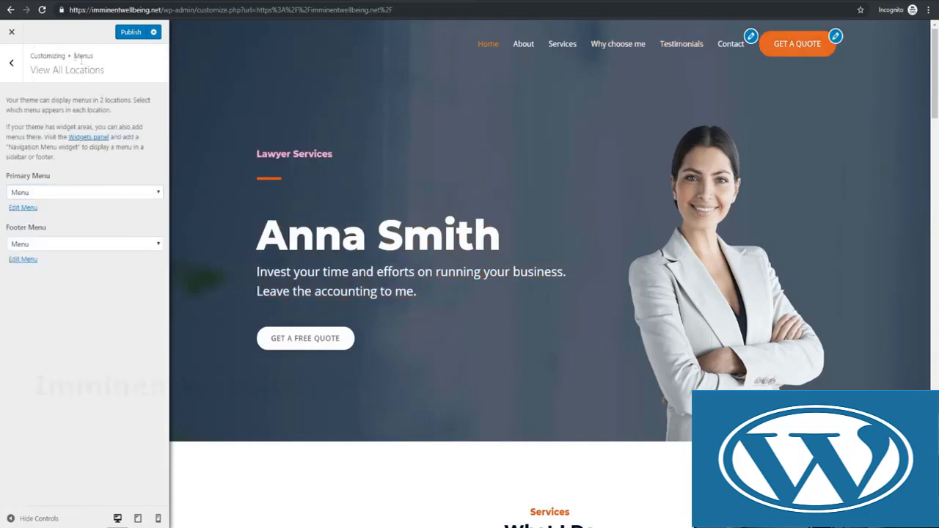
click(65, 194)
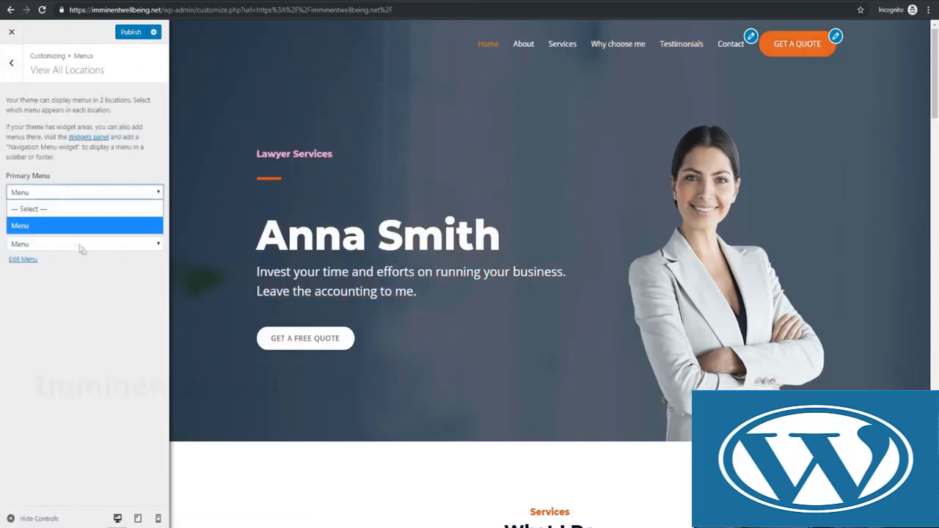
click(80, 248)
click(12, 31)
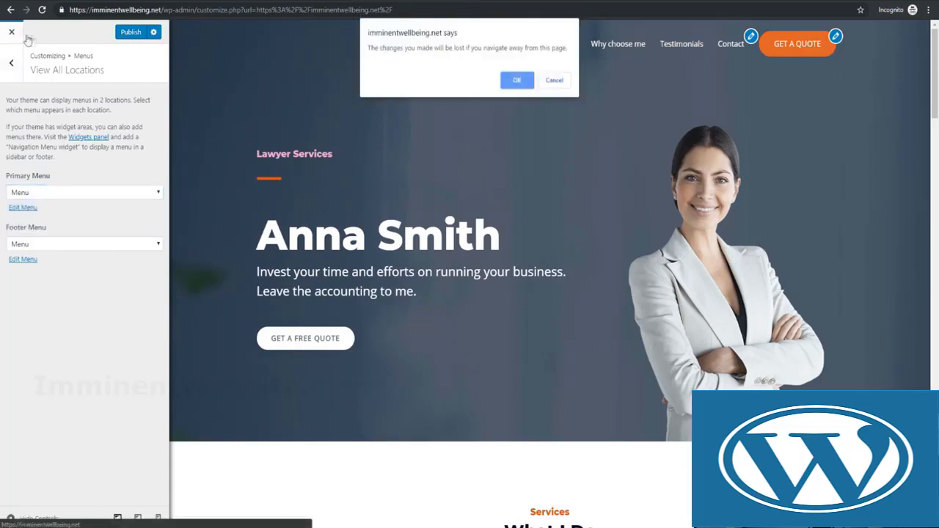
click(517, 81)
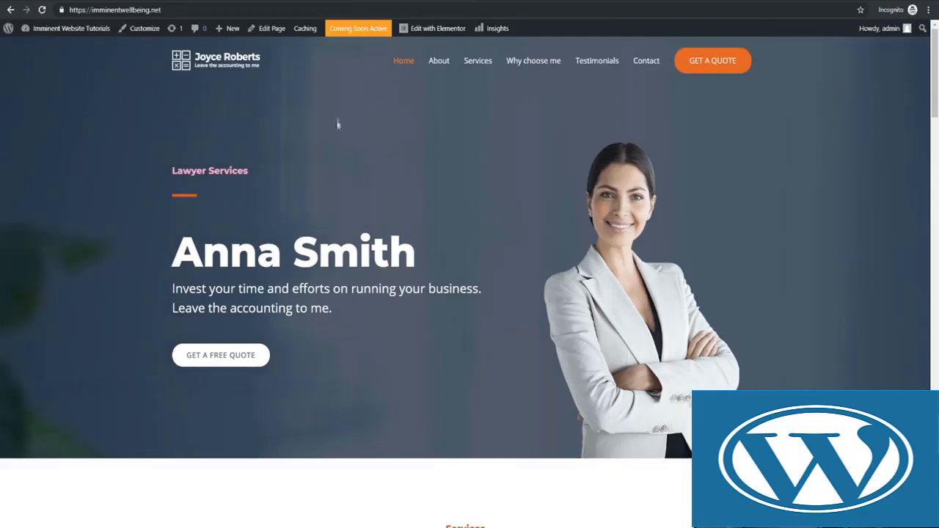
Create a new page, look through the available blocks, and open the page in Elementor
mouse_move(233, 32)
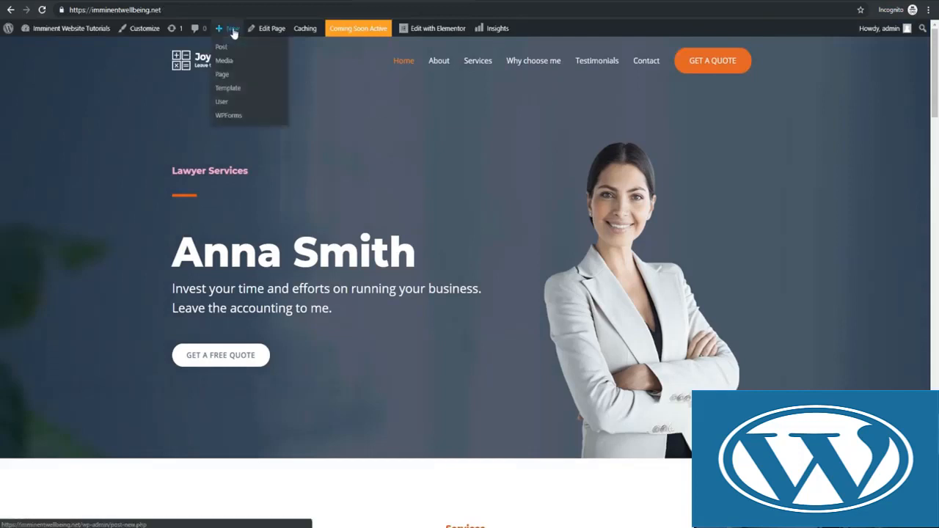
click(225, 78)
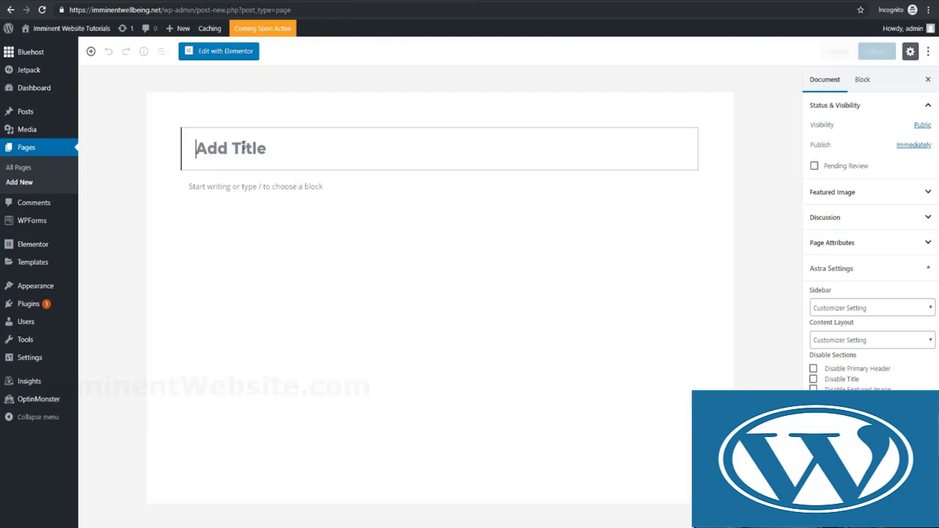
click(167, 187)
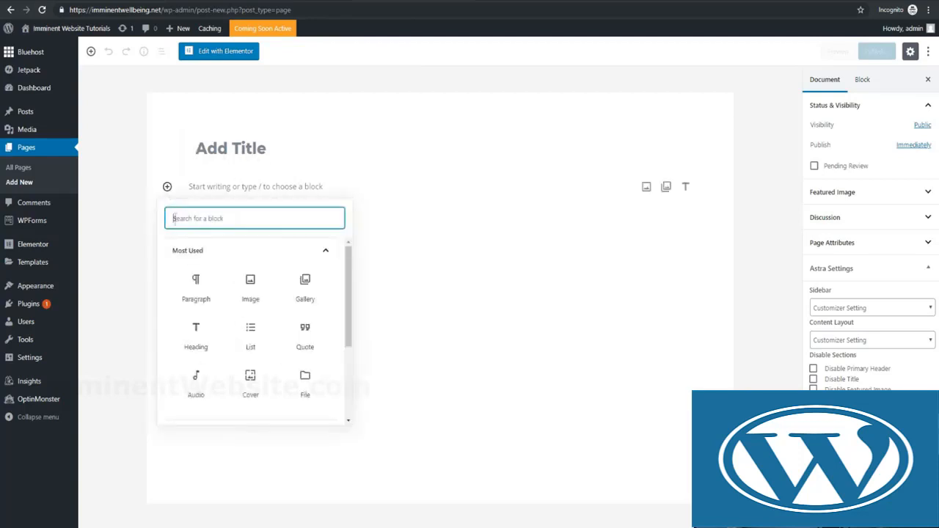
scroll(250, 284, down, 3)
click(492, 255)
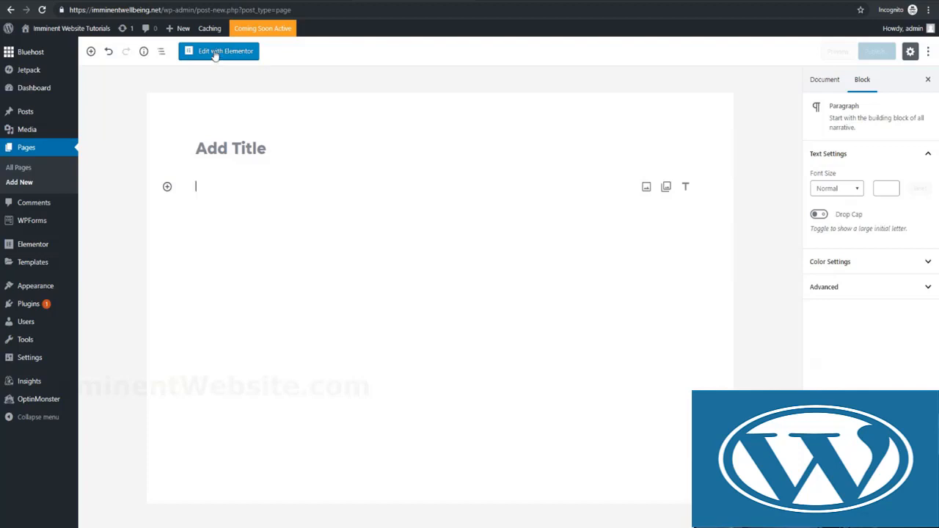
click(215, 54)
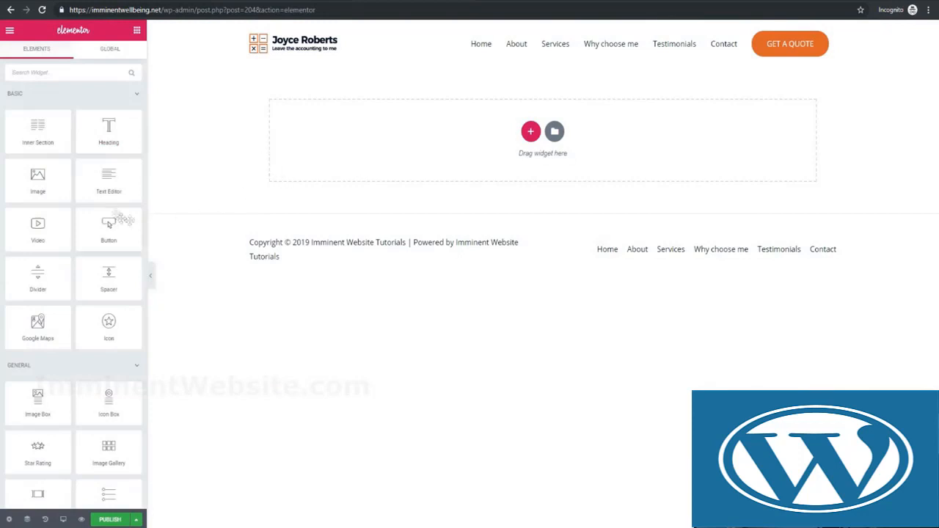
Insert the free real estate landing page template with the modern house from the template library
drag(56, 203, 110, 184)
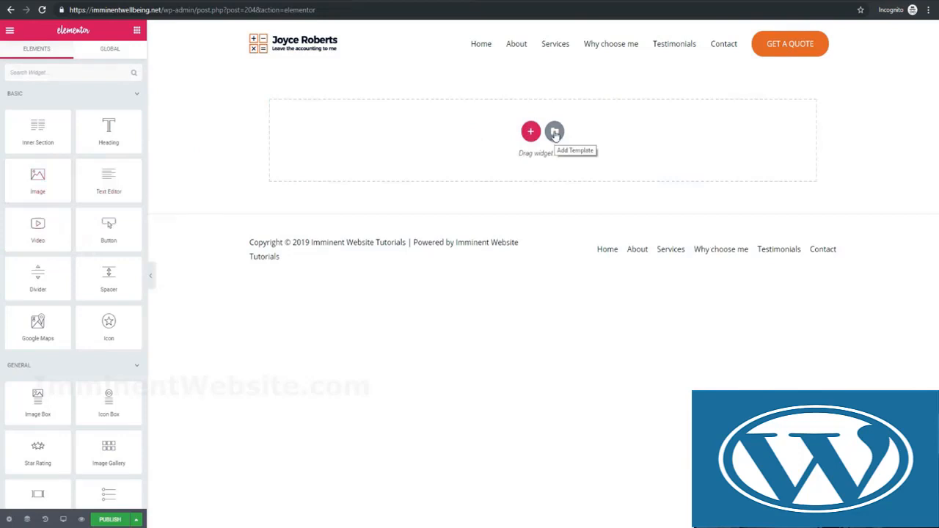
click(555, 133)
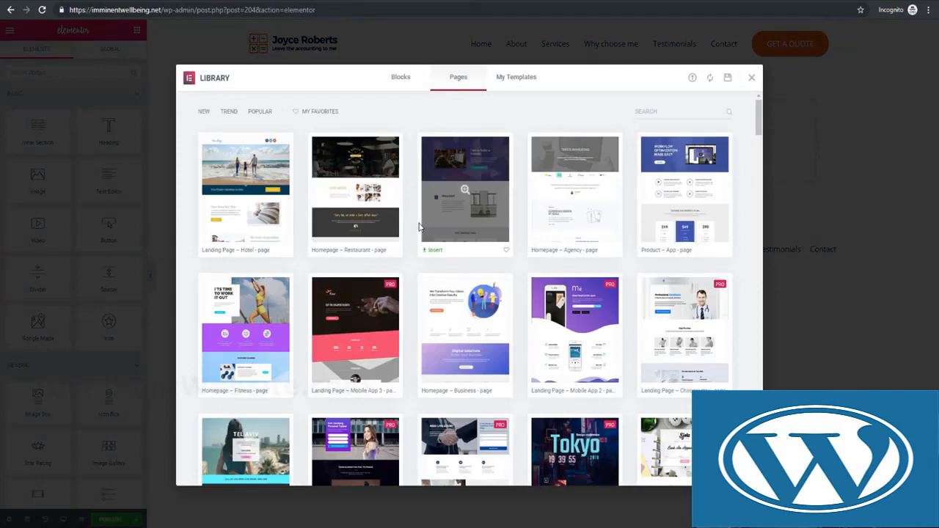
scroll(428, 195, down, 3)
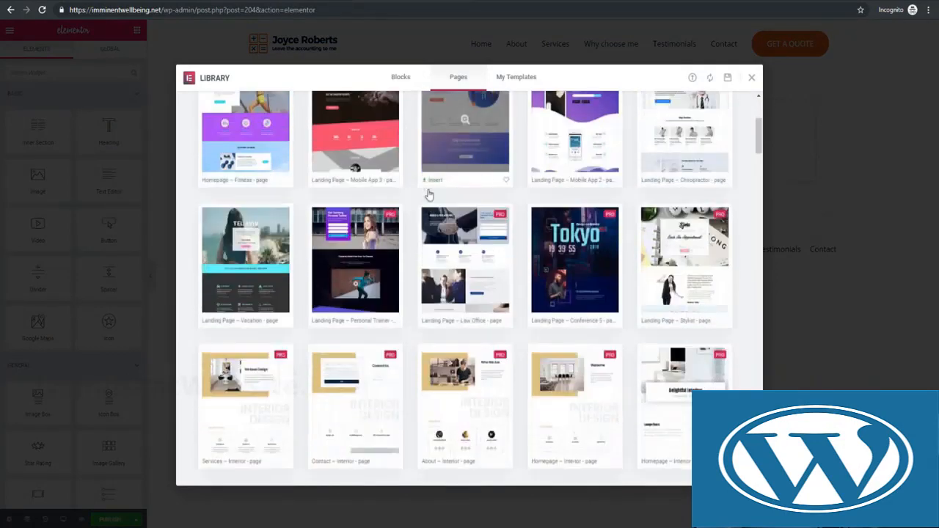
scroll(429, 195, down, 10)
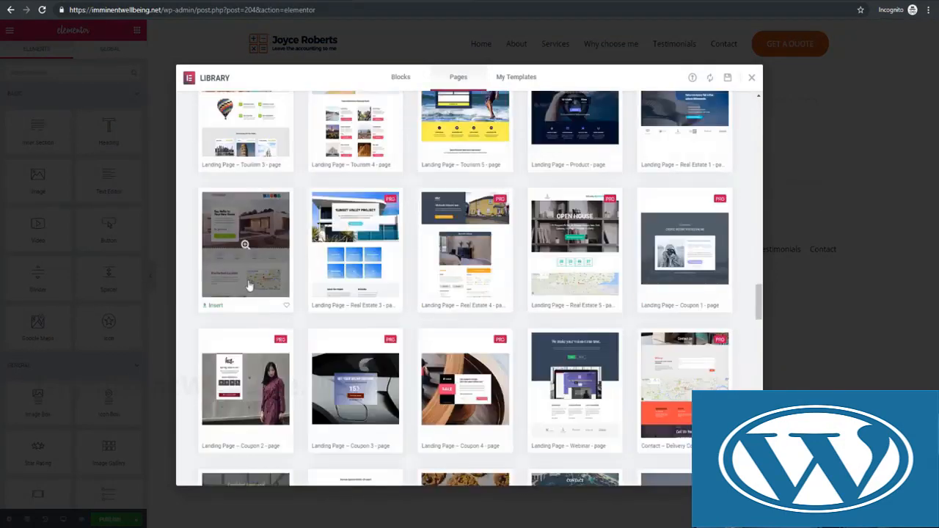
click(214, 306)
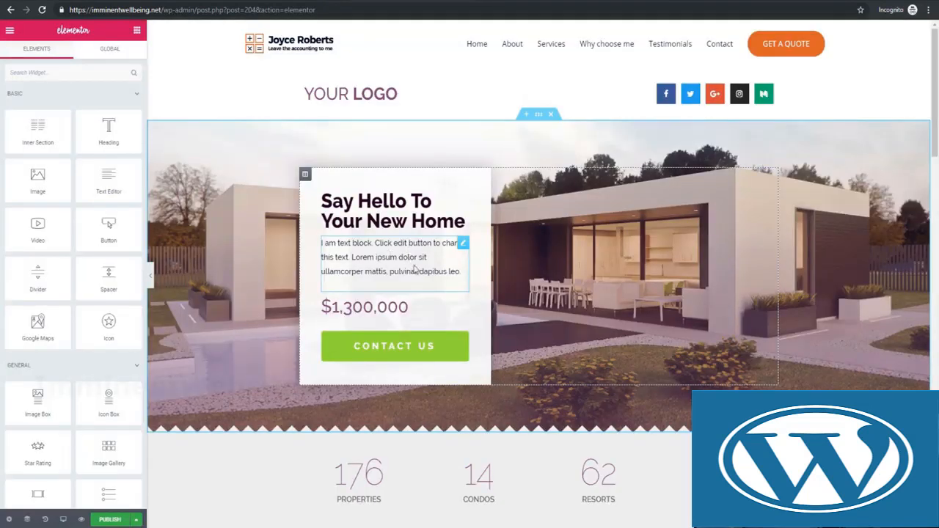
Replace the "Say Hello To Your New Home" heading with "fewbjhfewhbfee" and delete the price heading below it
triple_click(467, 229)
text(Fewbjhfewhbfee)
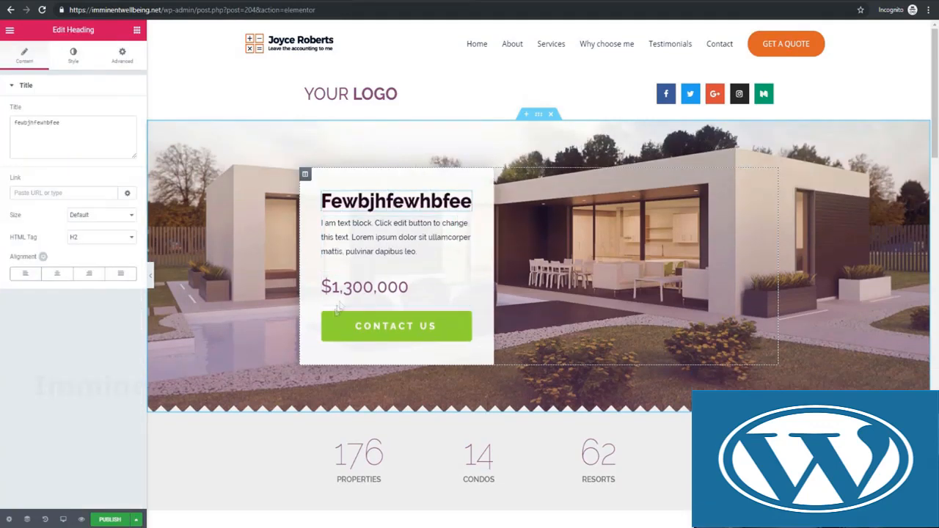
click(408, 288)
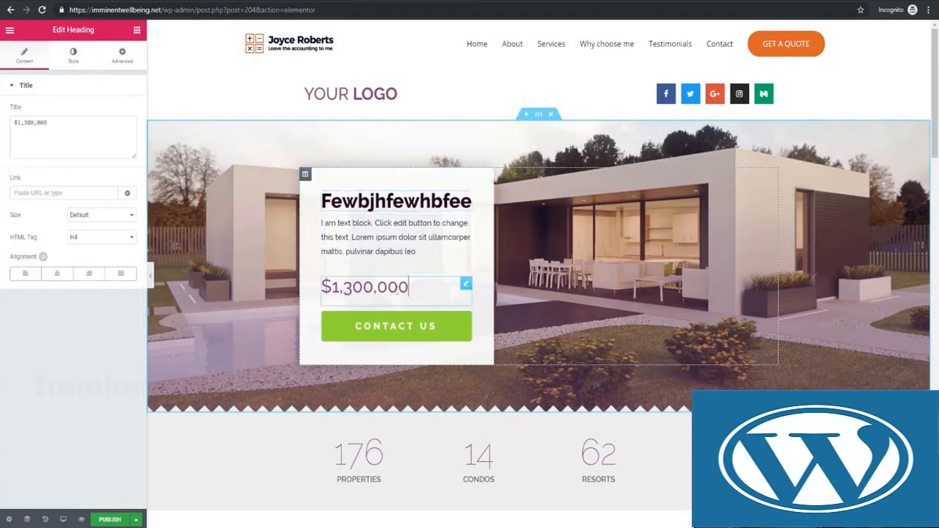
right_click(461, 288)
click(467, 432)
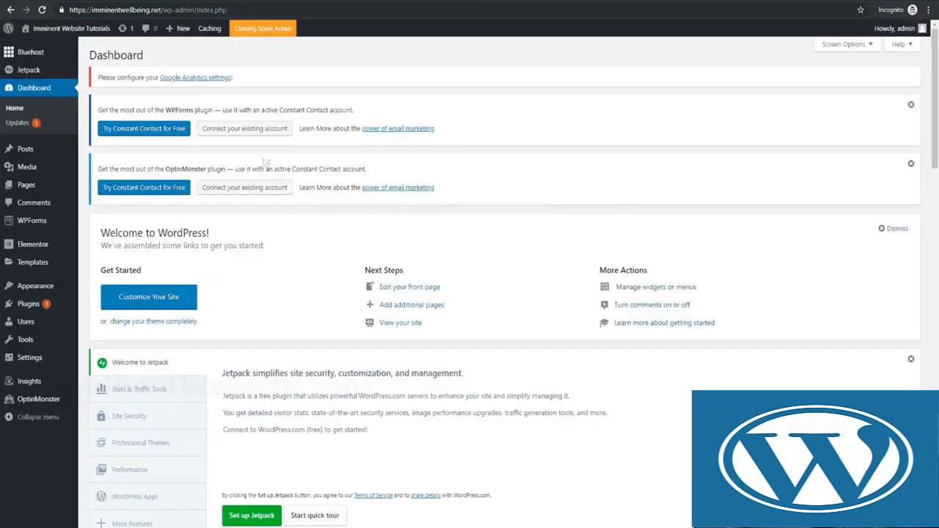
Open the About, Contact, Custom Page Example and Home pages from the pages list in separate tabs and look over the About page
mouse_move(37, 189)
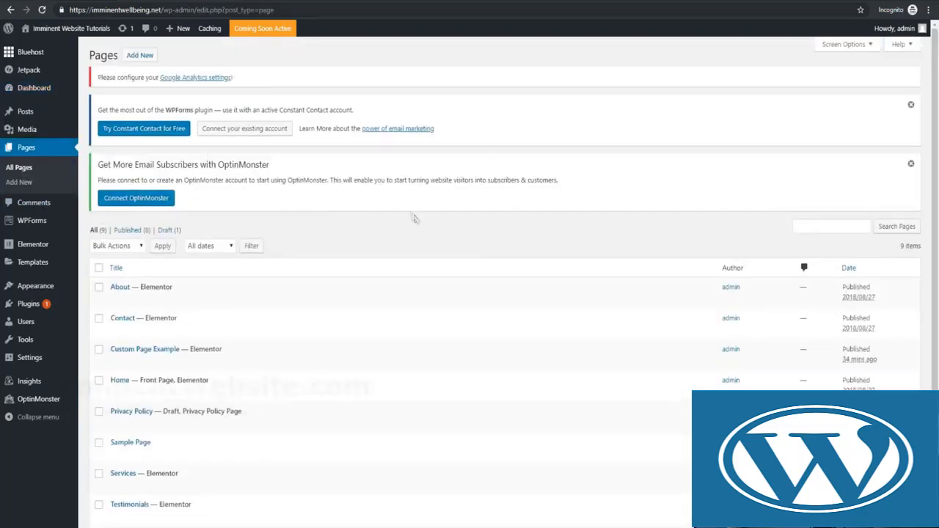
scroll(413, 212, down, 1)
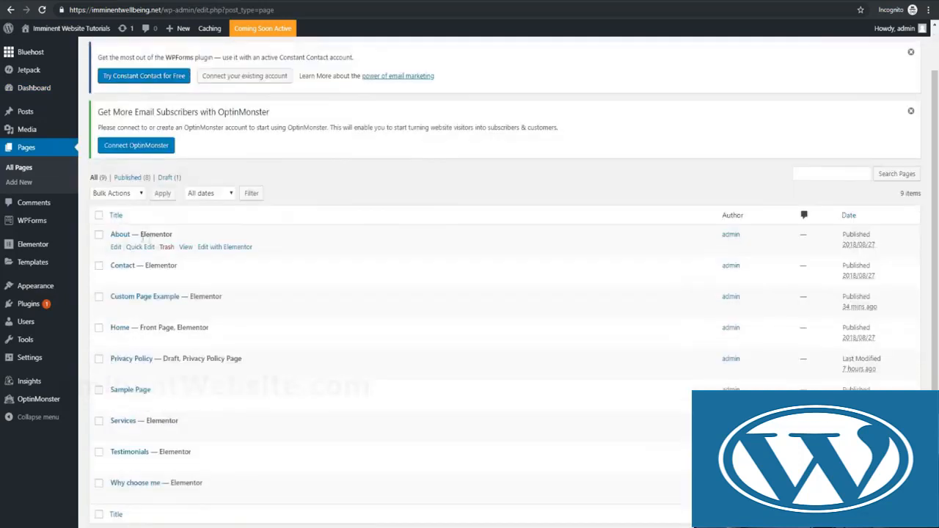
right_click(186, 248)
key(Escape)
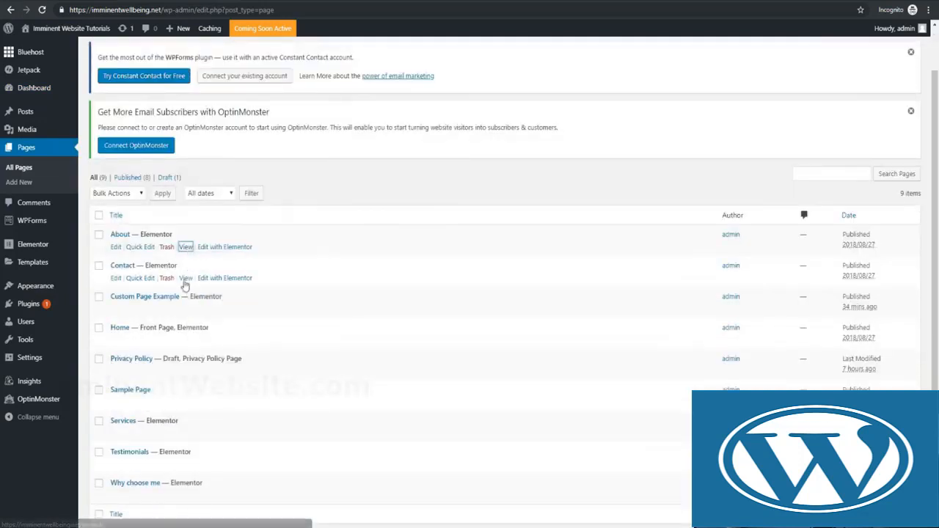
right_click(188, 278)
key(Escape)
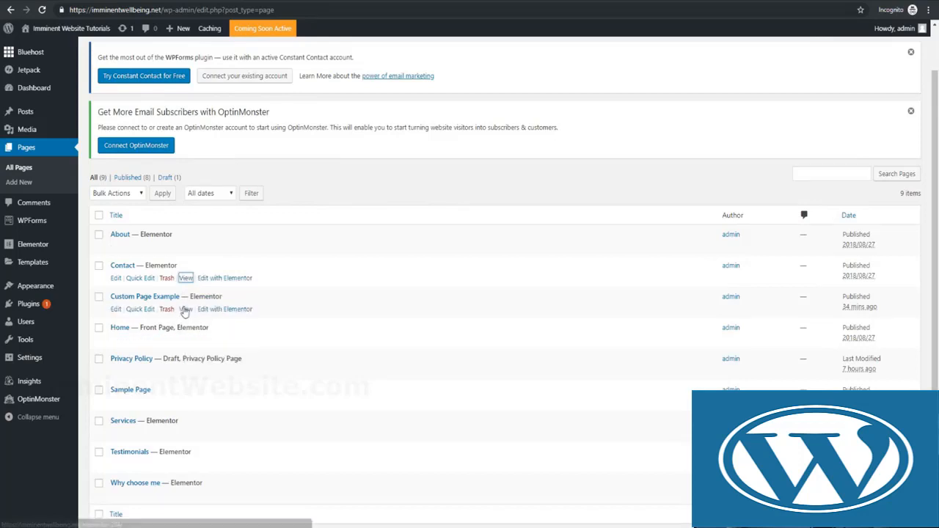
right_click(186, 311)
key(Escape)
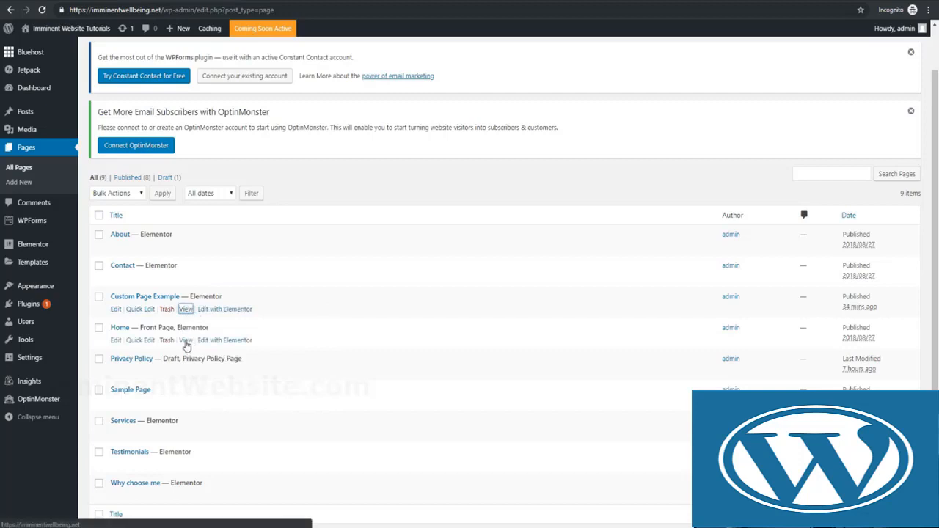
right_click(187, 347)
key(Escape)
scroll(186, 338, down, 1)
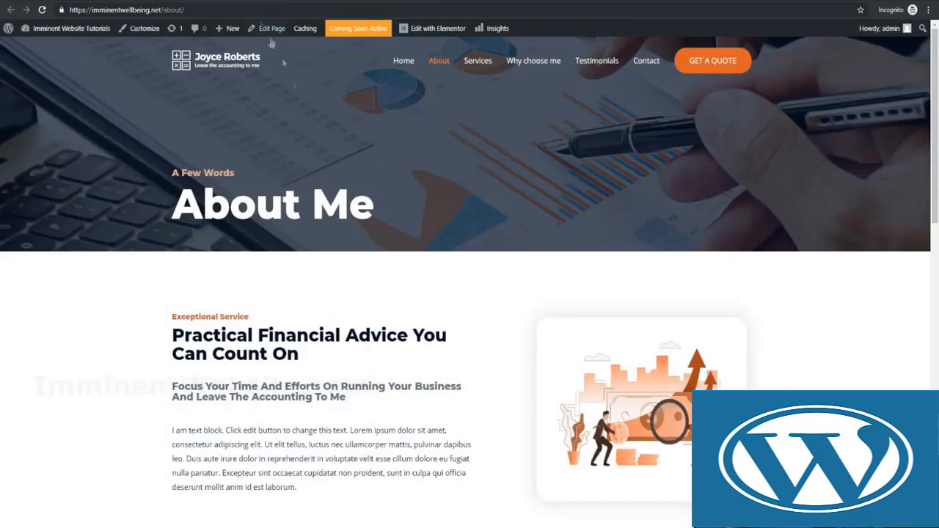
scroll(470, 293, down, 5)
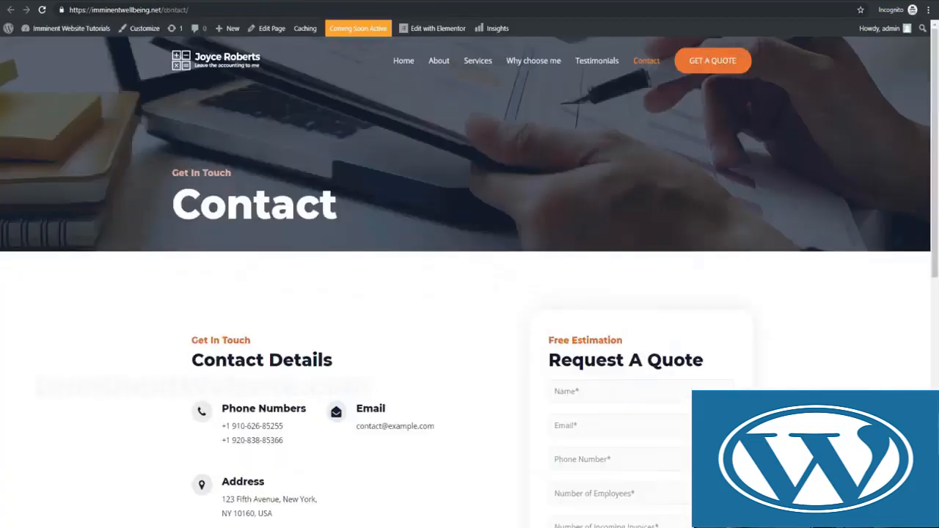
Look over the Contact page and the custom page with the modern house on the live site
scroll(469, 294, down, 10)
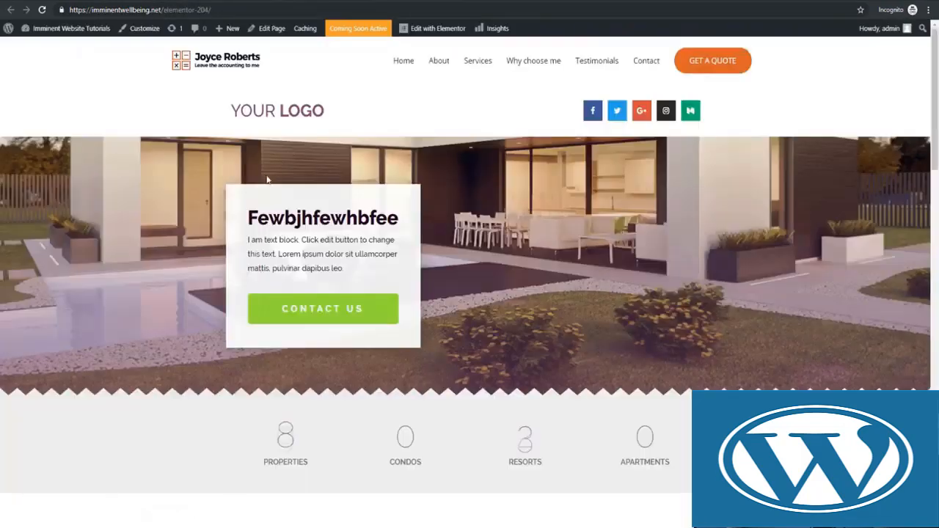
scroll(267, 180, down, 5)
scroll(268, 179, up, 5)
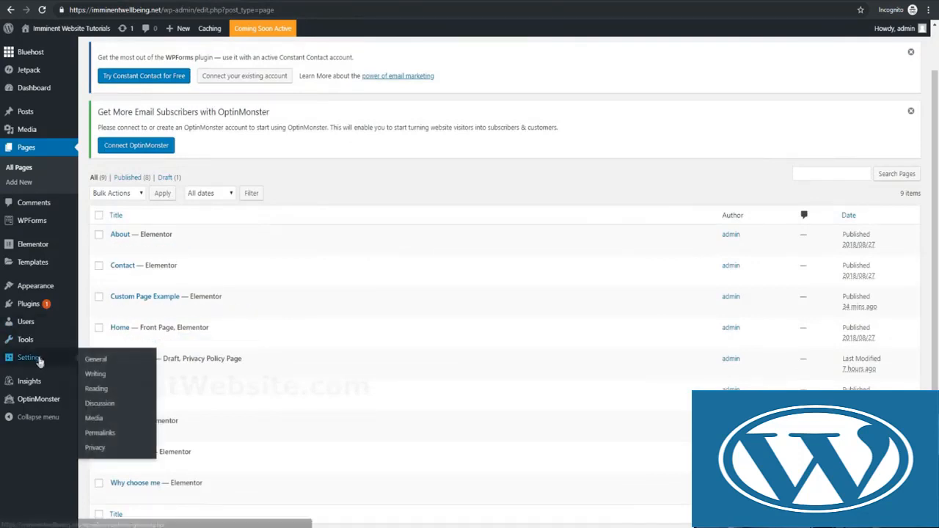
Open the Reading settings and review the homepage and posts page choices, keeping Home as the static homepage
click(99, 391)
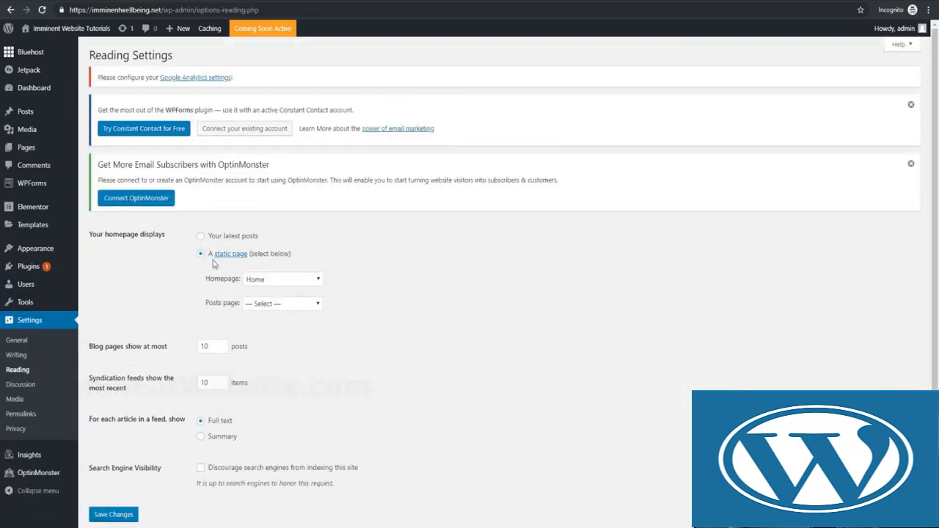
click(261, 281)
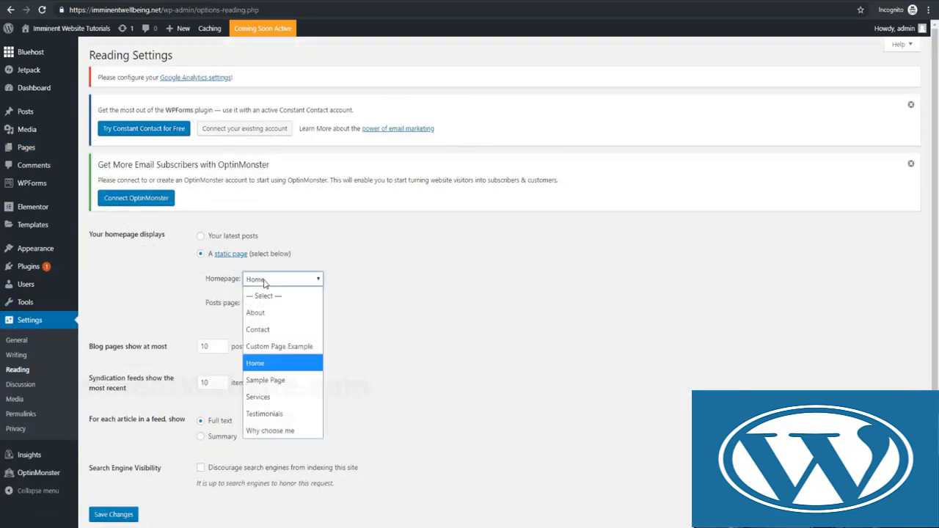
click(271, 364)
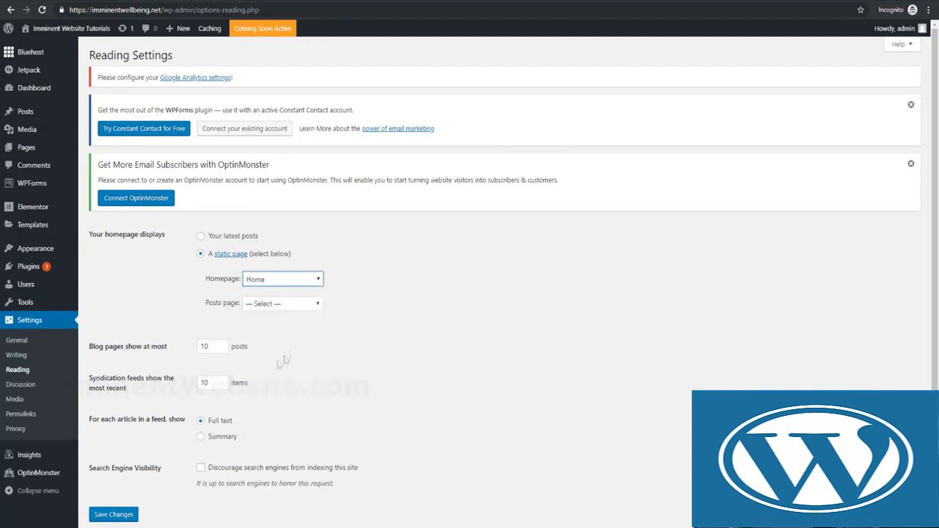
click(298, 304)
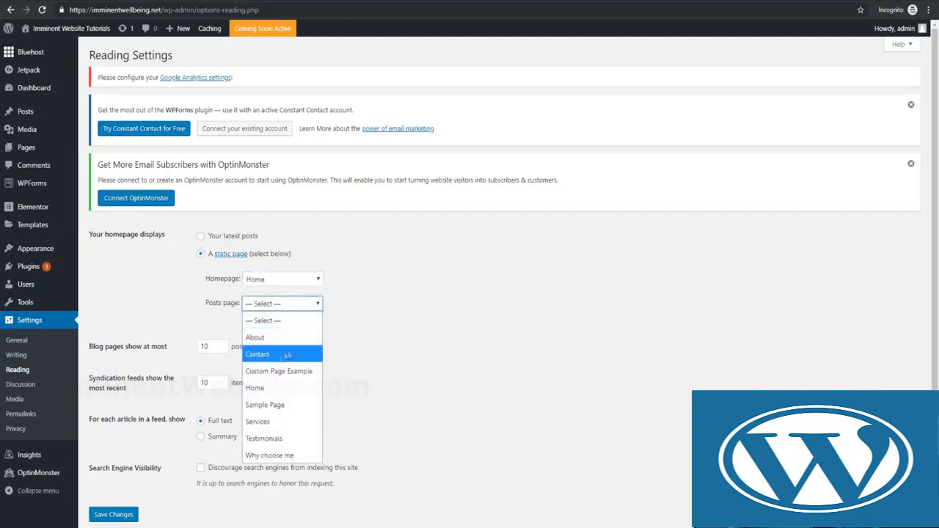
click(422, 343)
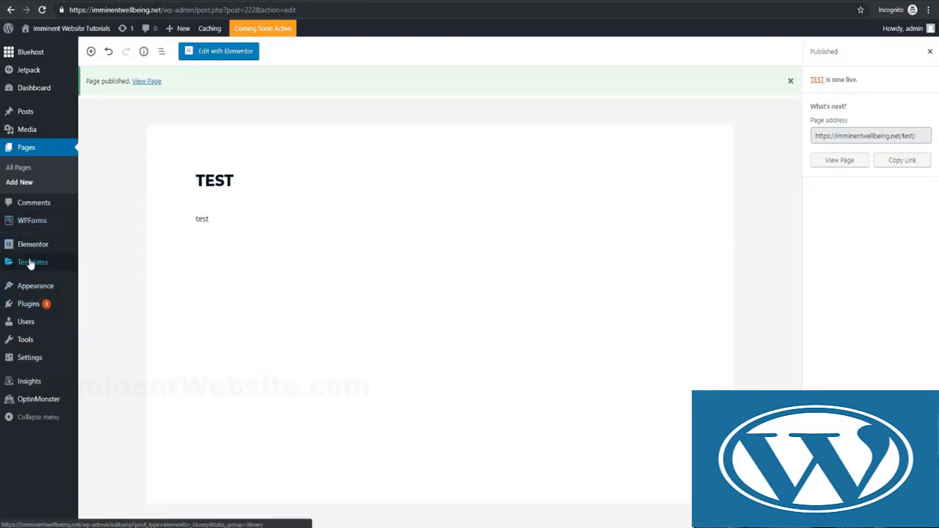
Add the TEST page to the site's navigation menu as the first item above Home and save the menu
mouse_move(35, 286)
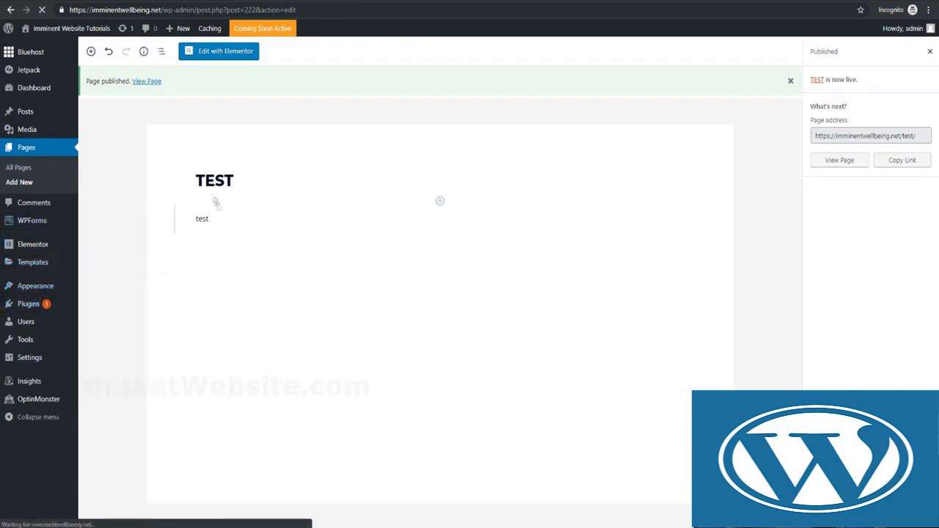
scroll(328, 271, down, 2)
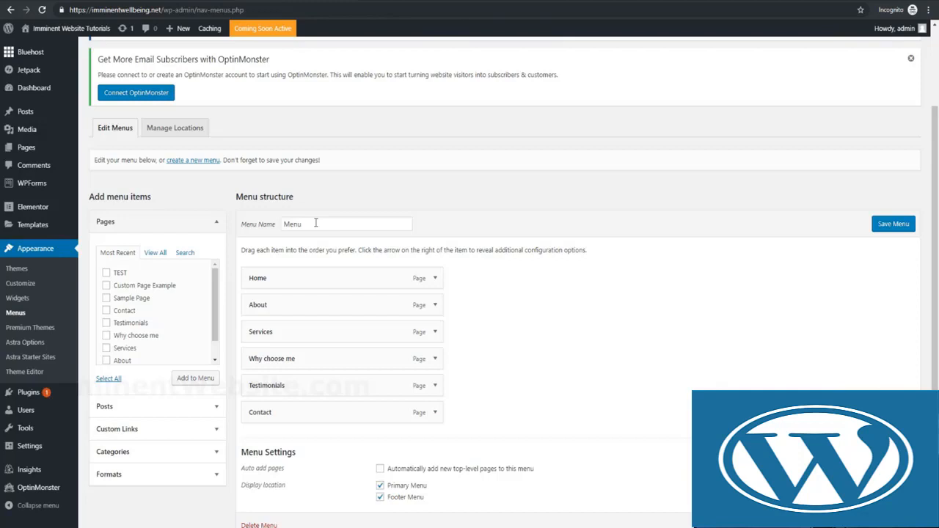
scroll(151, 321, down, 3)
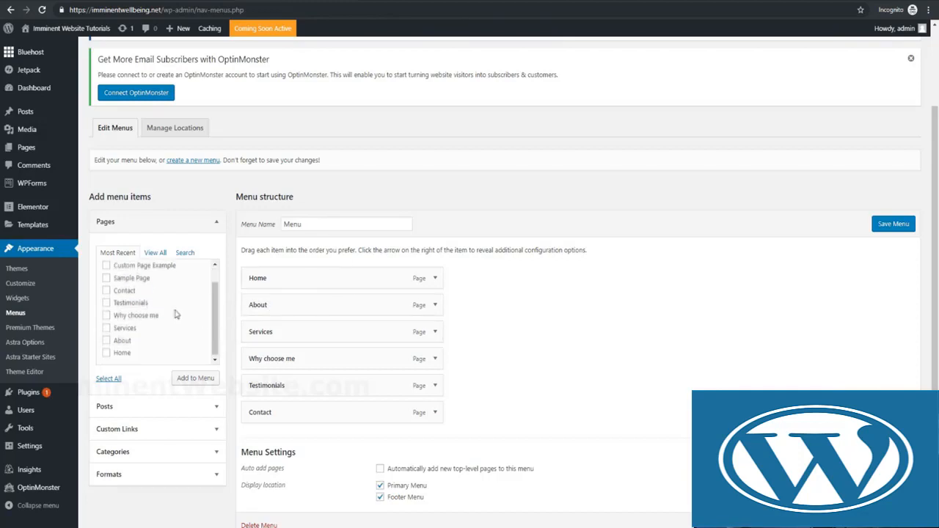
scroll(132, 299, up, 4)
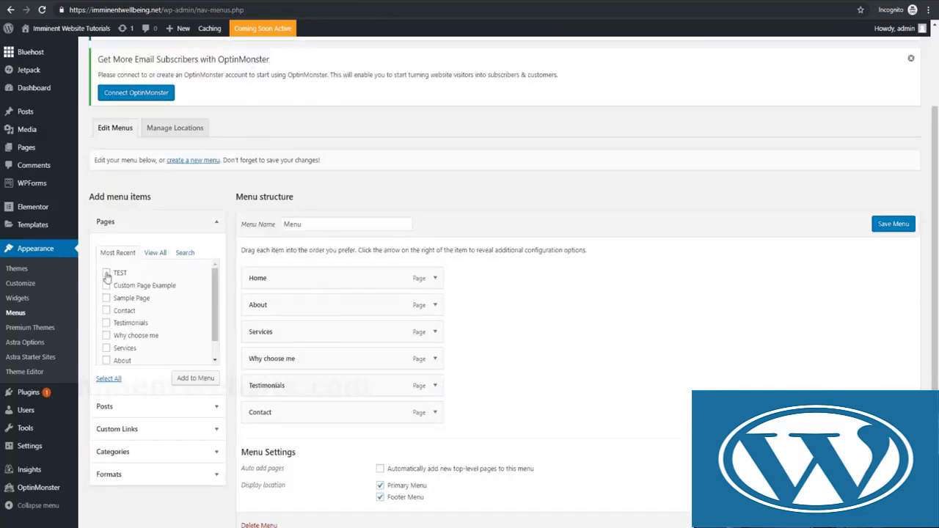
click(107, 272)
click(190, 378)
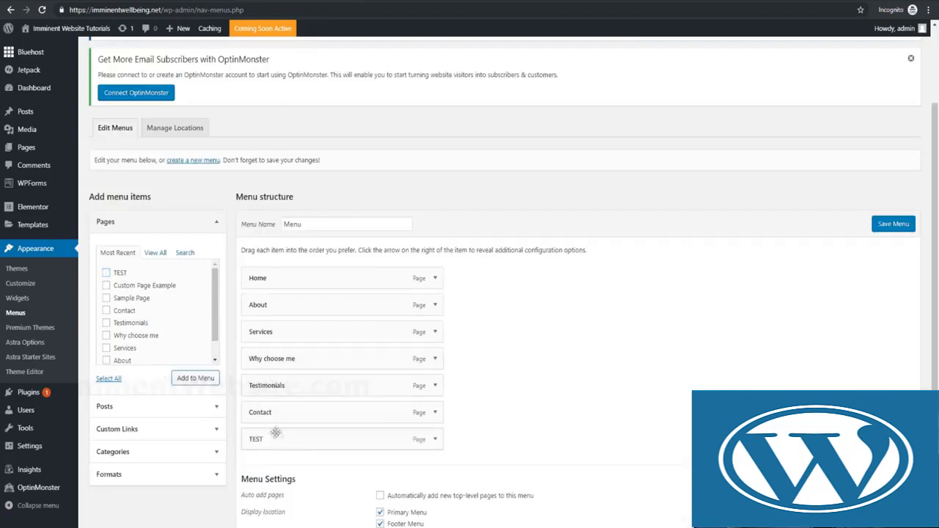
drag(290, 444, 283, 293)
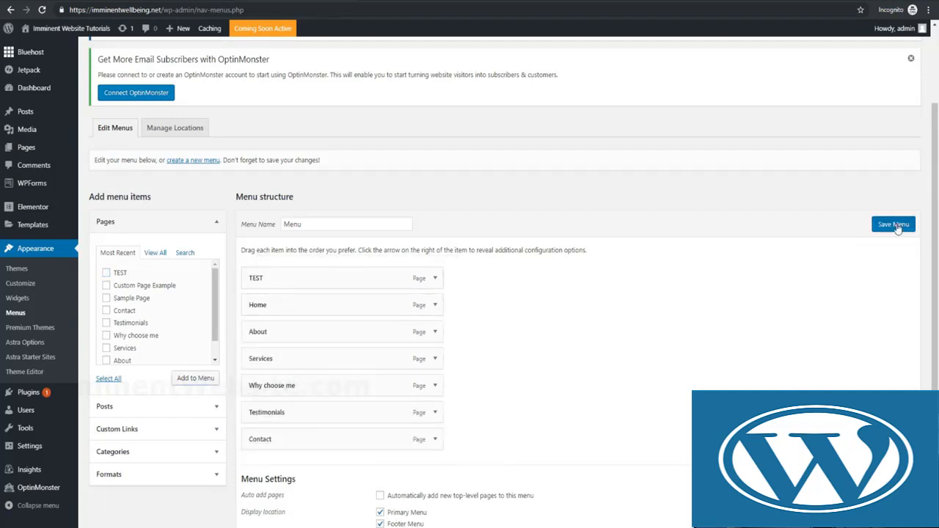
click(895, 225)
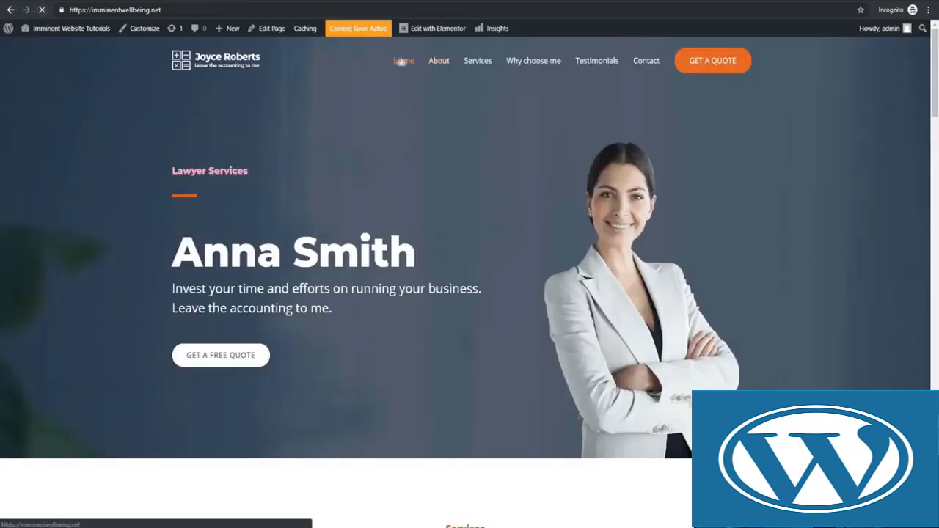
Reload the live home page to check the TEST menu item, then return to the menu editor
click(389, 63)
click(373, 63)
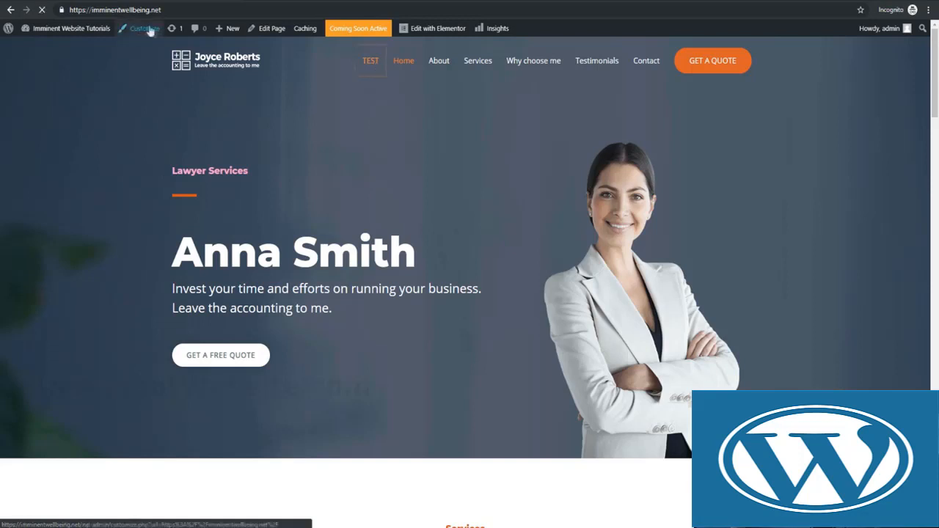
click(10, 9)
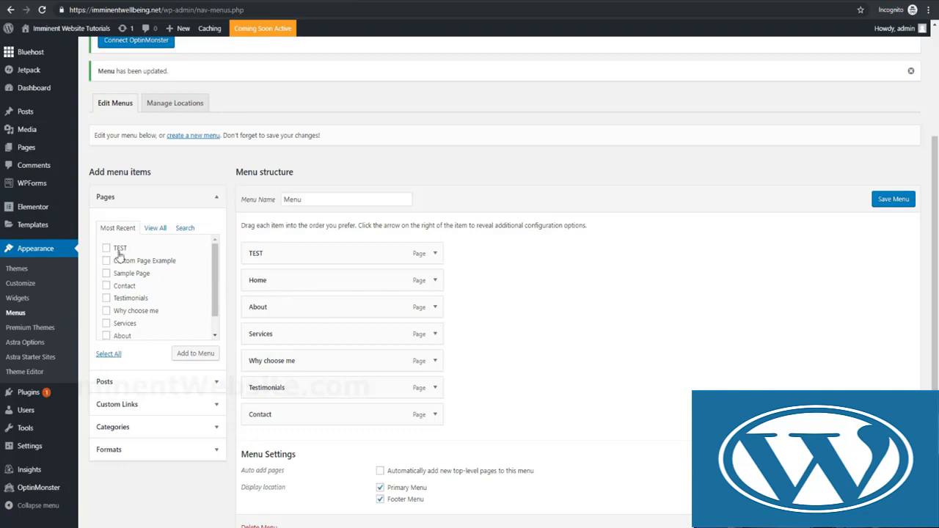
scroll(130, 269, down, 2)
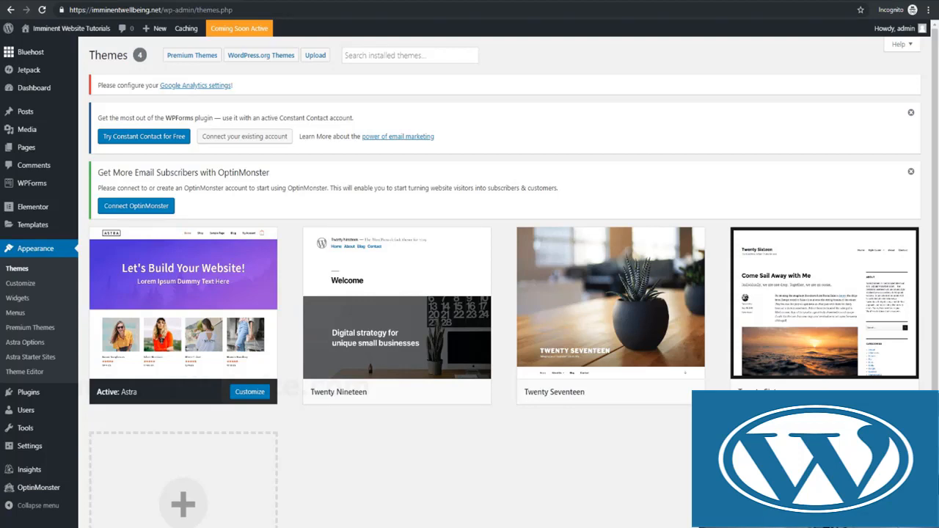
Browse the eCommerce templates in Astra Starter Sites and open the Brandstore preview
mouse_move(209, 316)
mouse_move(182, 327)
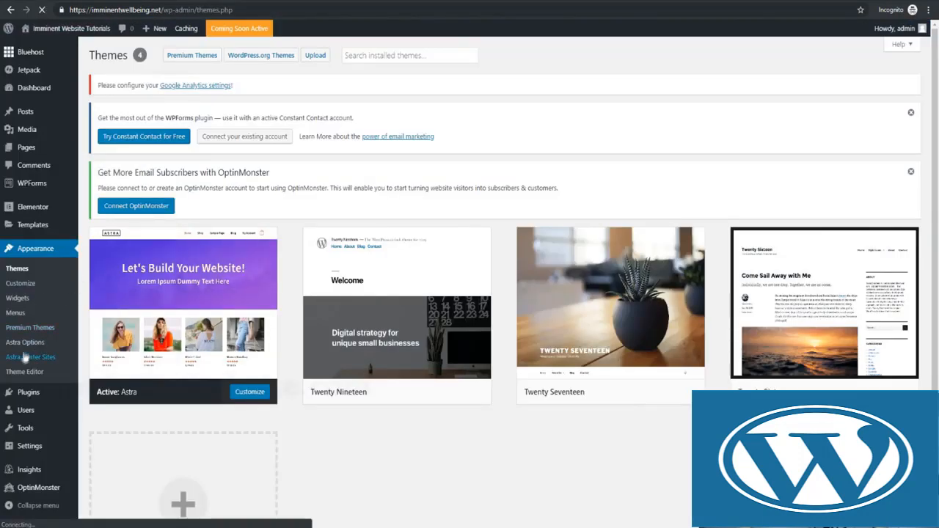
click(30, 358)
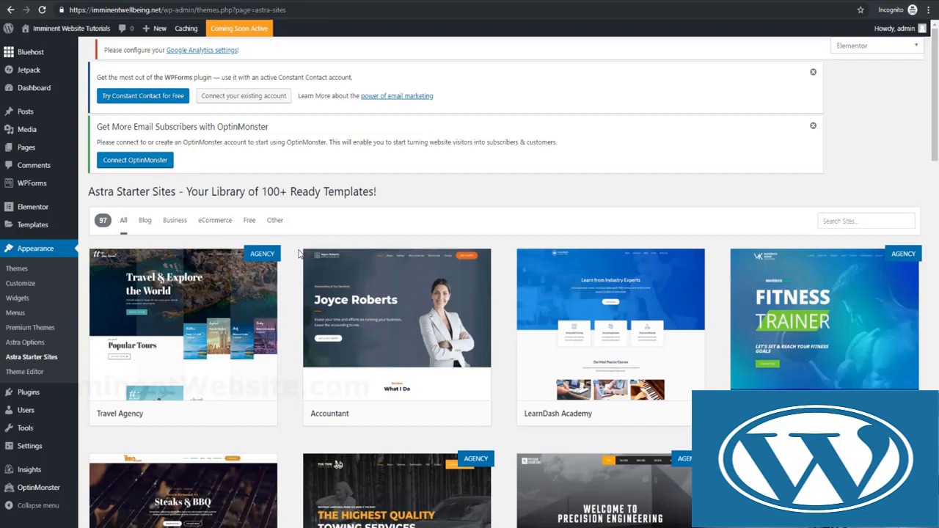
click(216, 222)
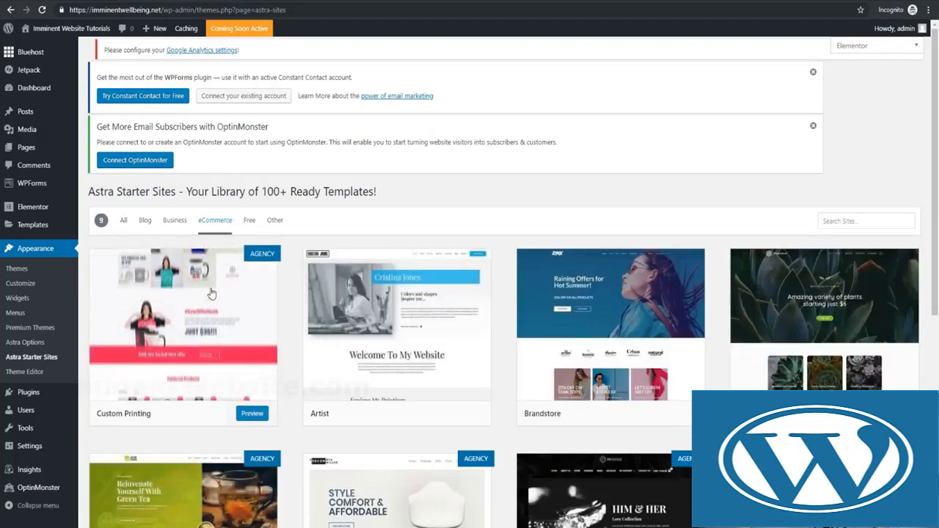
scroll(213, 296, down, 2)
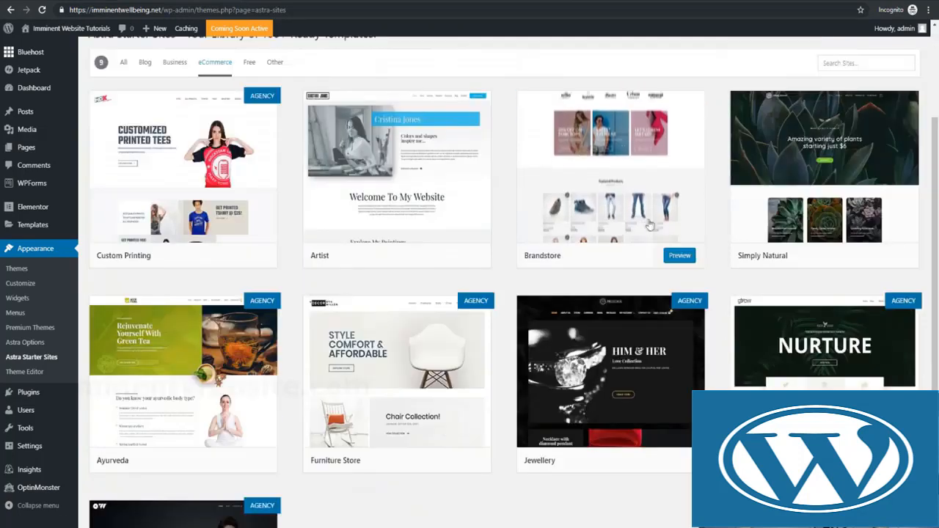
click(620, 206)
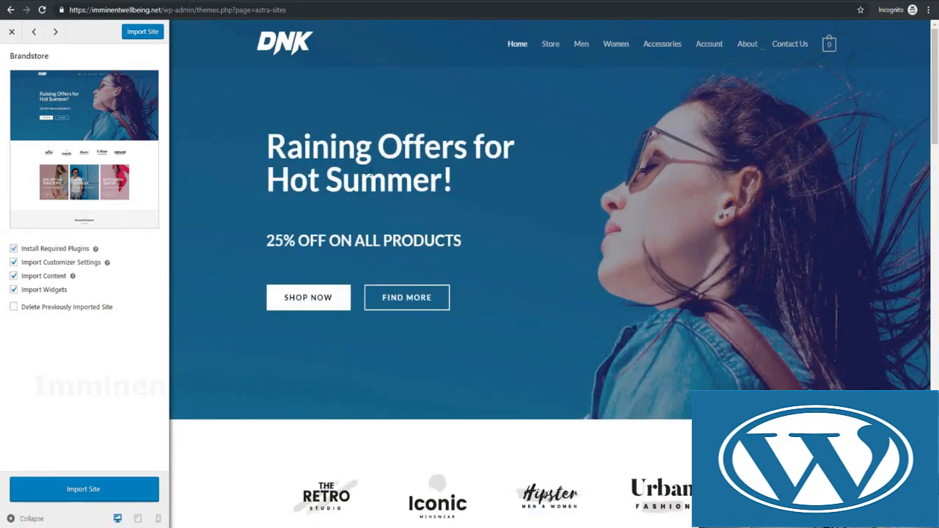
Look over the Brandstore demo's home page and featured products, and open the Yellow Basic Top product
scroll(306, 216, down, 1)
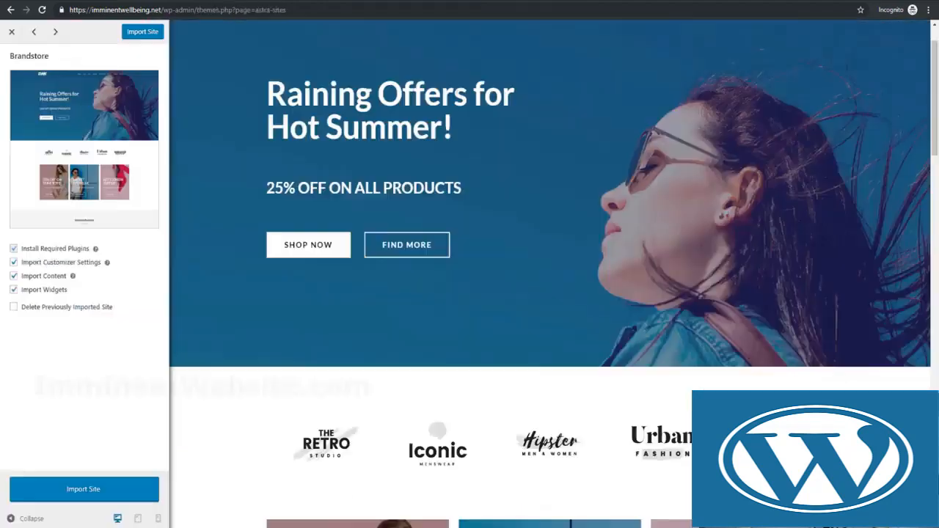
scroll(368, 197, down, 10)
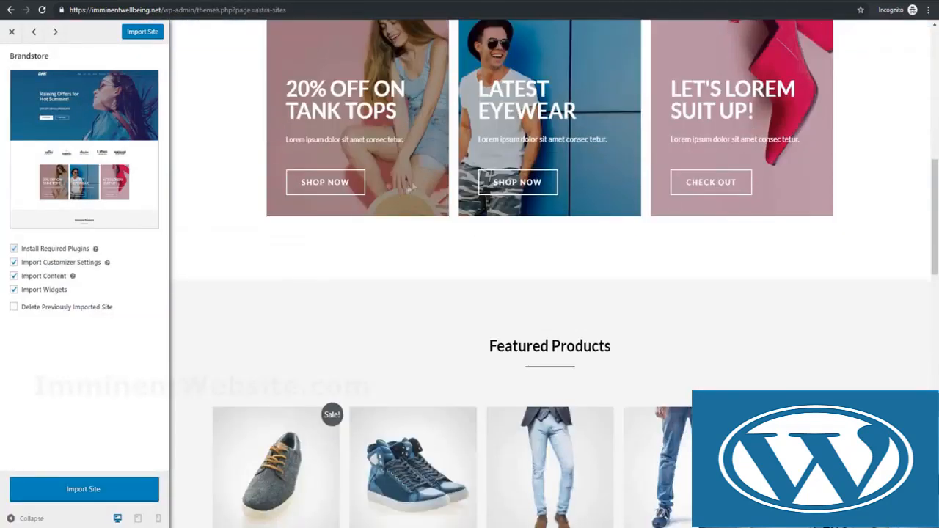
scroll(368, 198, up, 6)
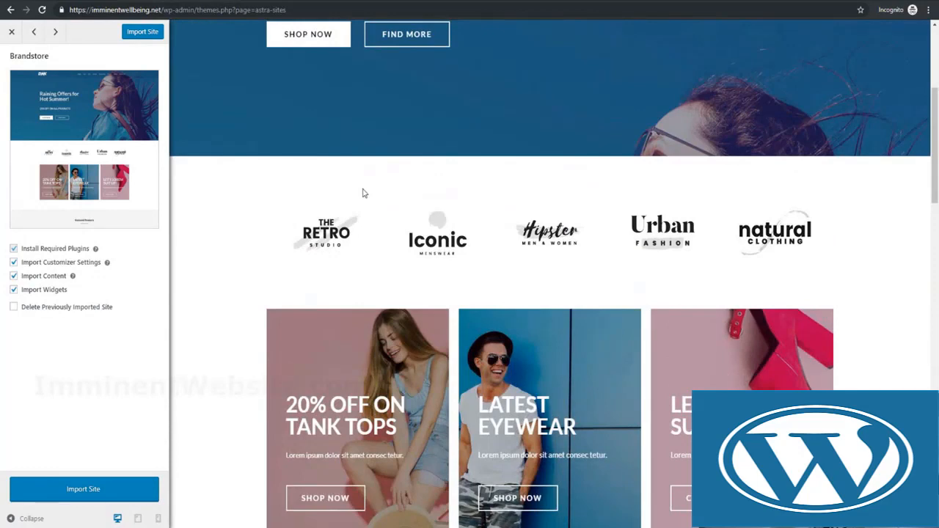
scroll(363, 193, down, 8)
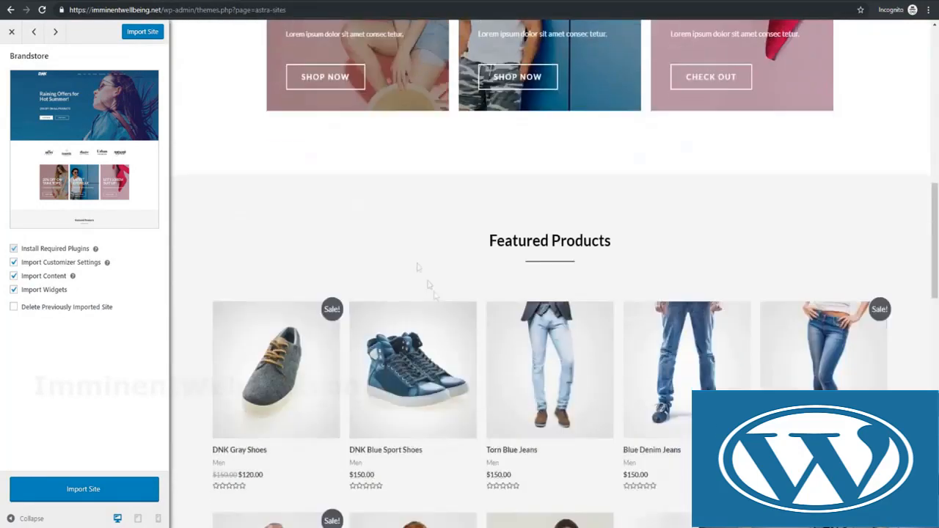
scroll(476, 383, down, 2)
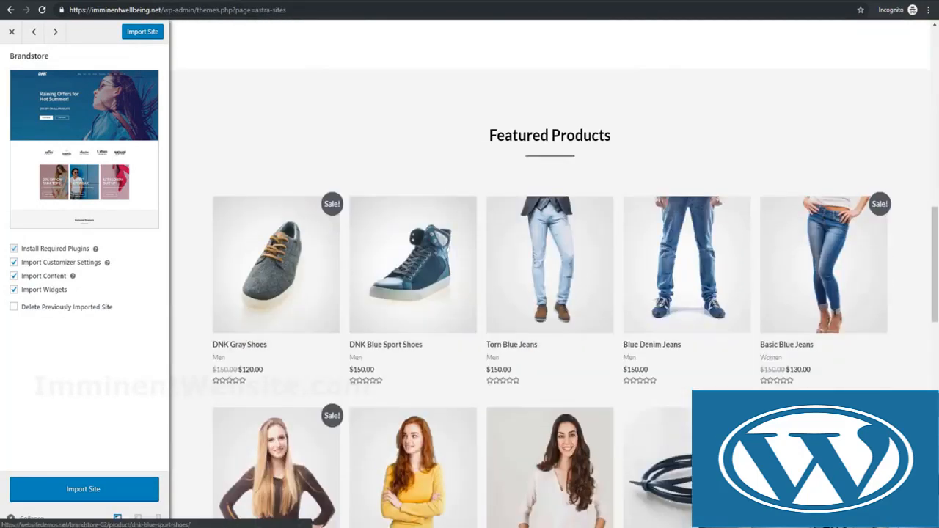
scroll(554, 274, down, 2)
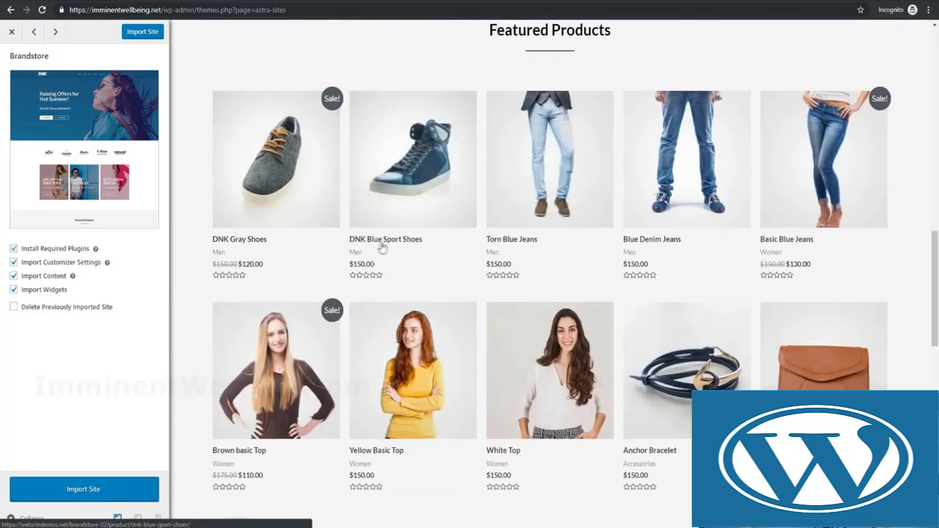
scroll(389, 247, down, 3)
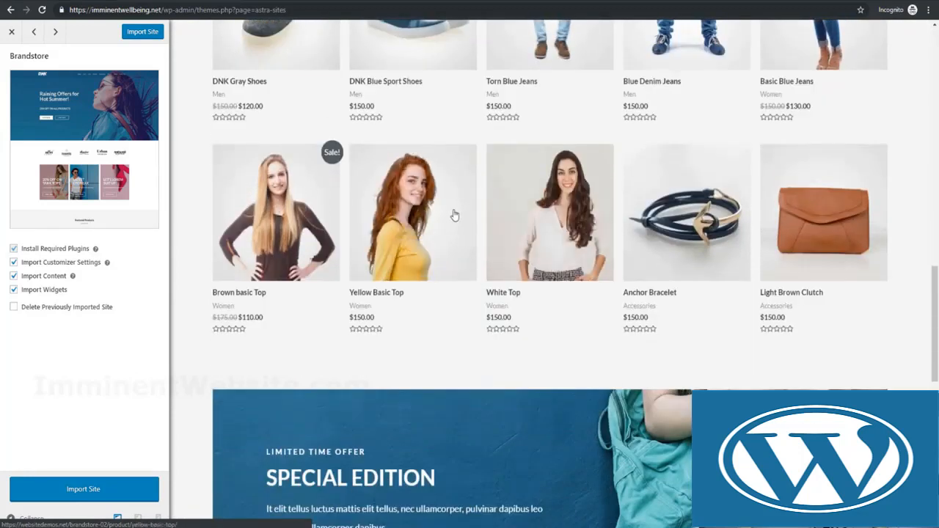
click(375, 185)
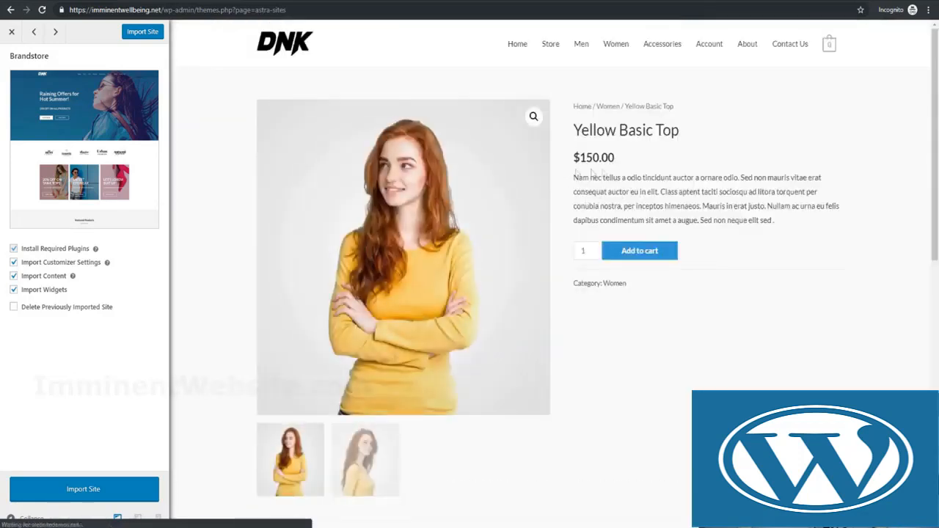
Look through the demo's Store page and its Women and Accessories categories
click(551, 46)
scroll(441, 130, down, 5)
scroll(441, 129, up, 5)
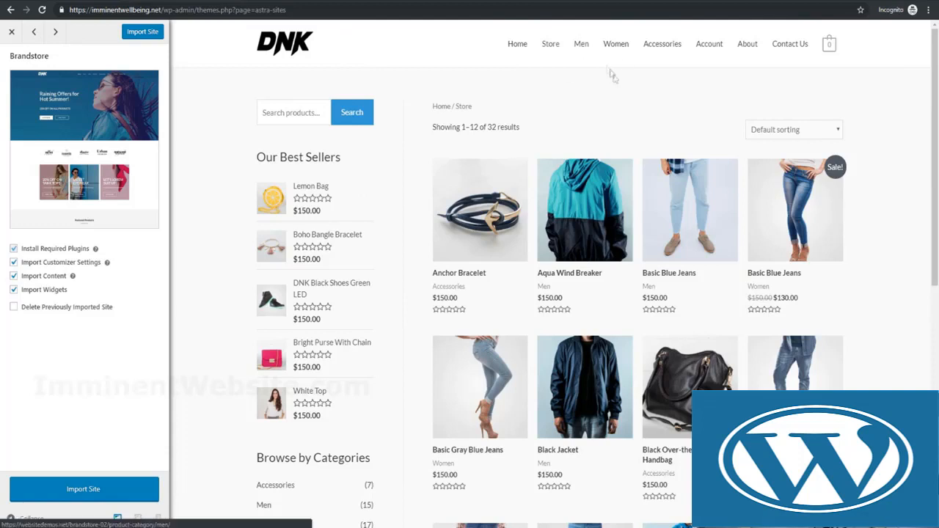
click(617, 44)
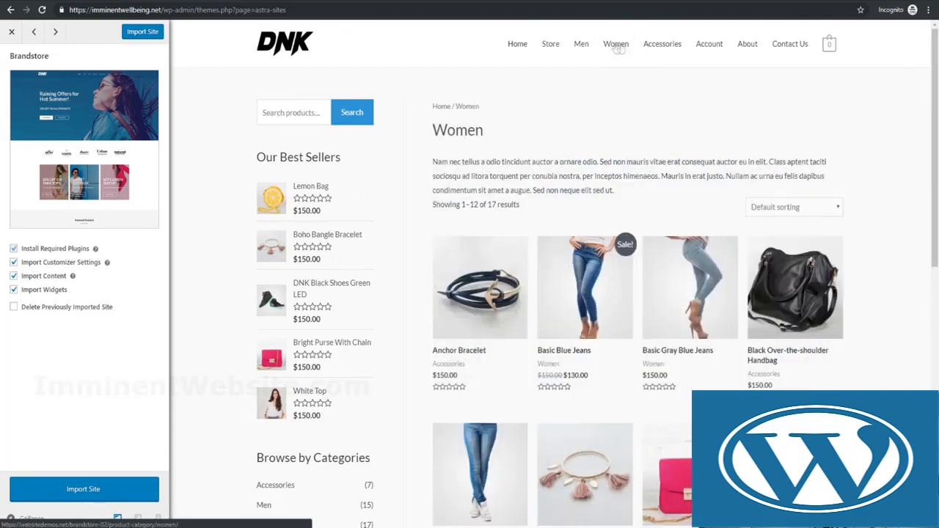
click(663, 50)
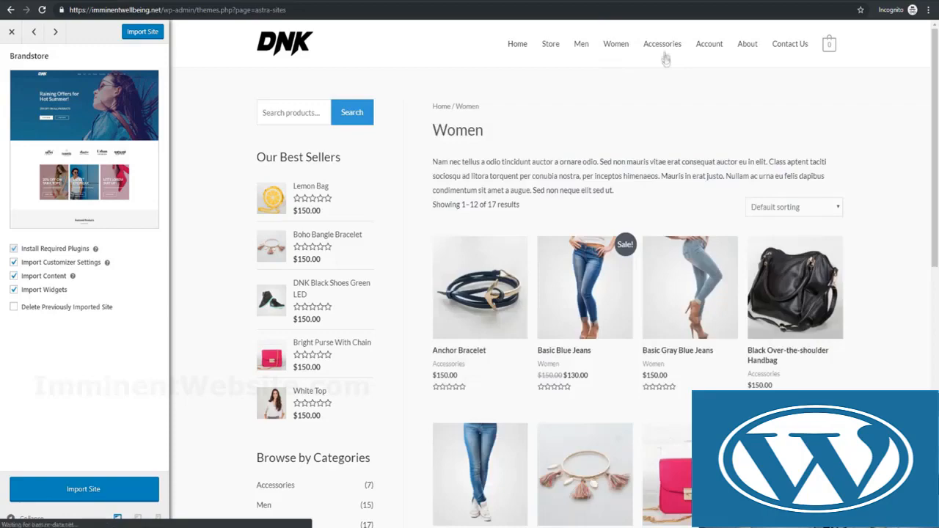
View the demo's About and Contact Us pages, then go back through the previously visited pages
click(746, 49)
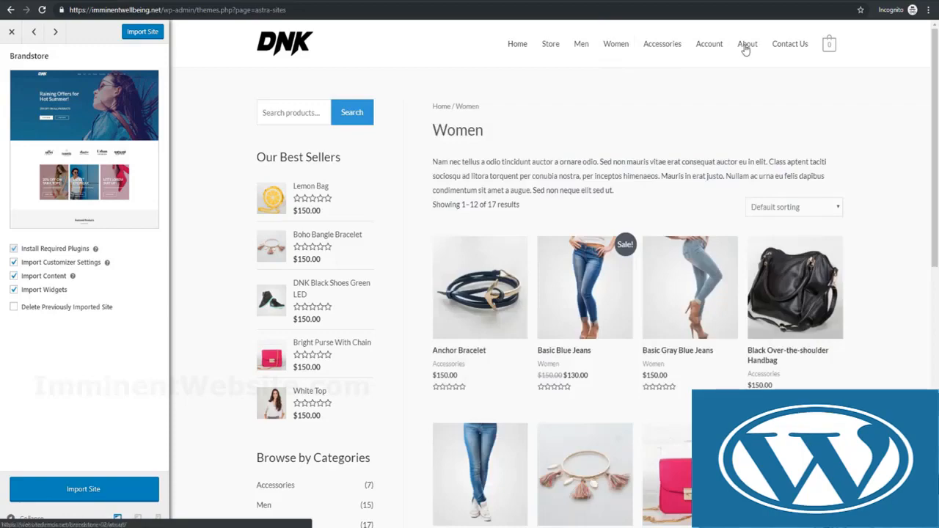
scroll(541, 140, down, 5)
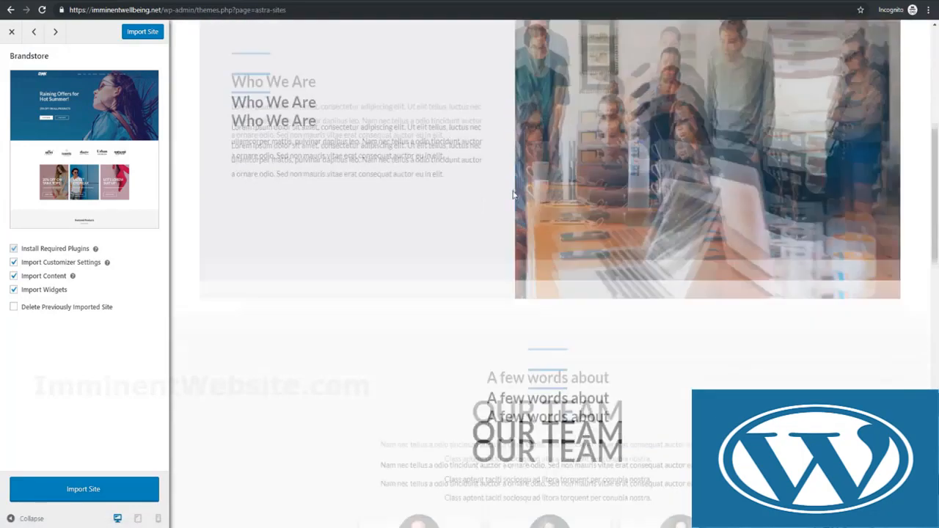
scroll(513, 195, up, 5)
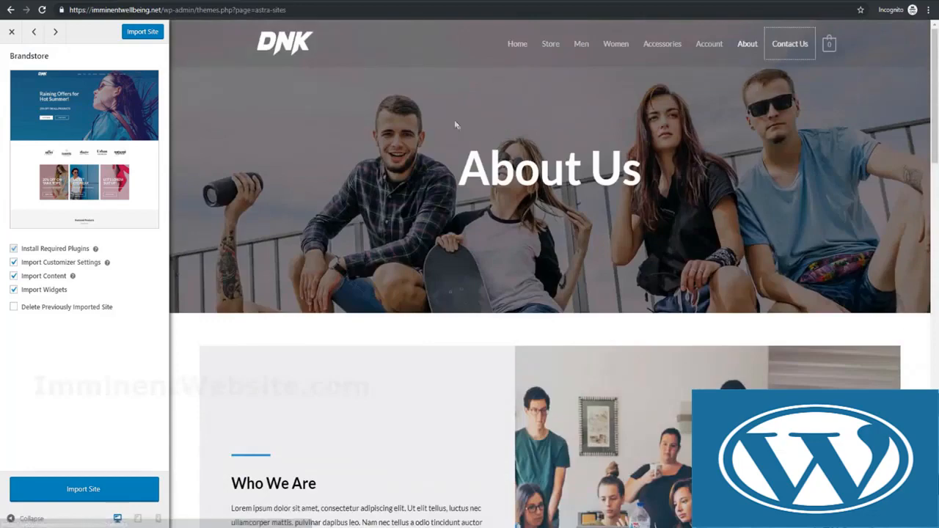
scroll(365, 149, down, 10)
scroll(363, 149, up, 10)
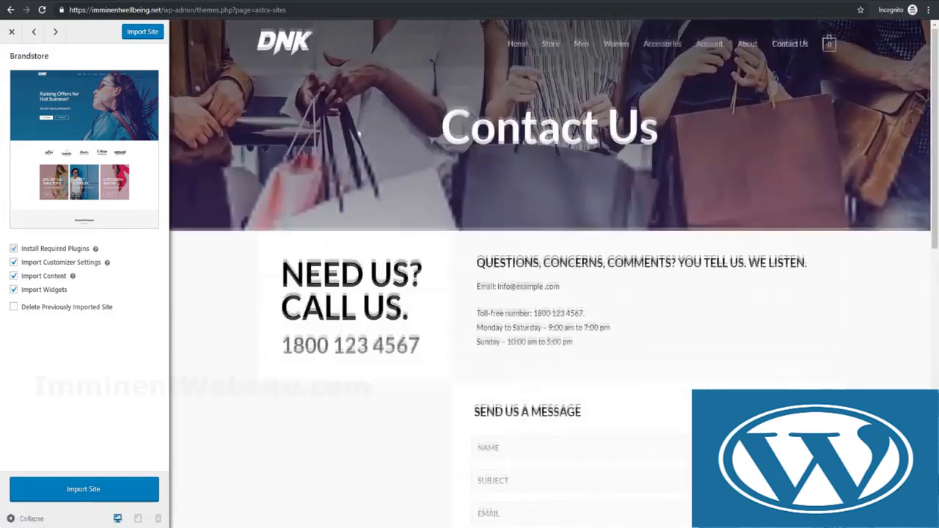
click(11, 11)
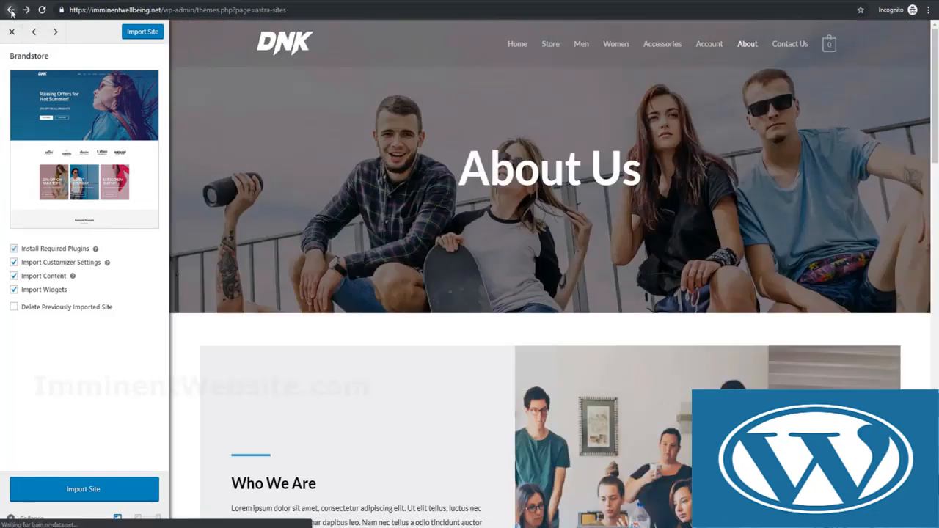
click(11, 11)
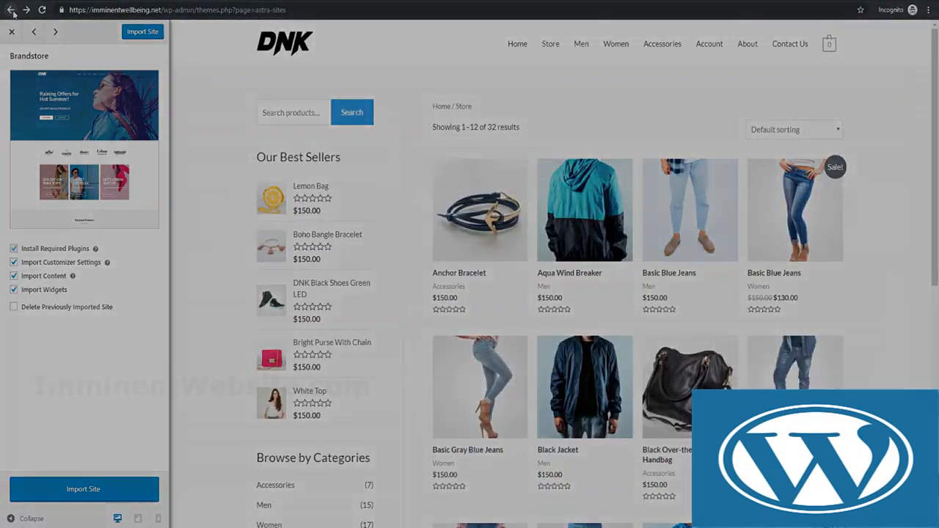